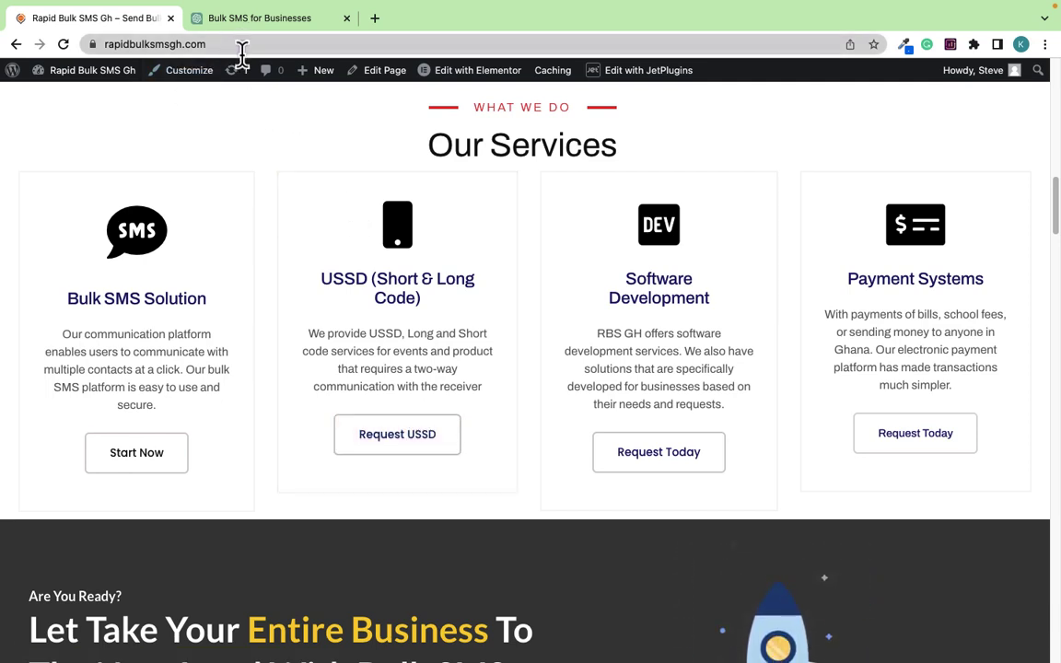
Scroll past the four service cards down to the Are You Ready banner with Check Pricing
scroll(303, 276, down, 1)
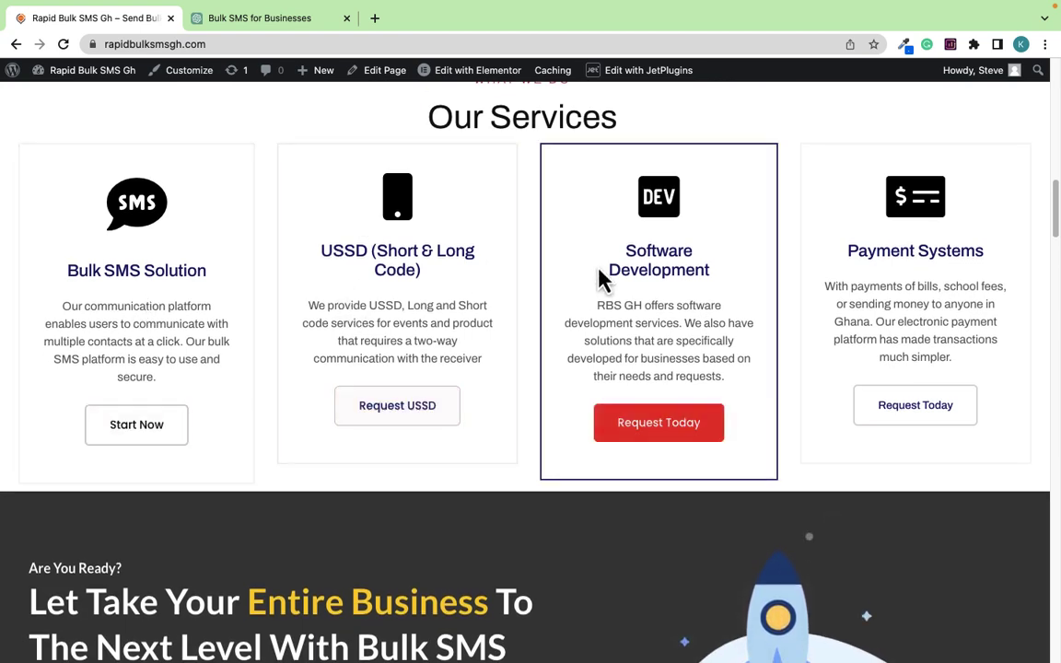
scroll(764, 282, down, 3)
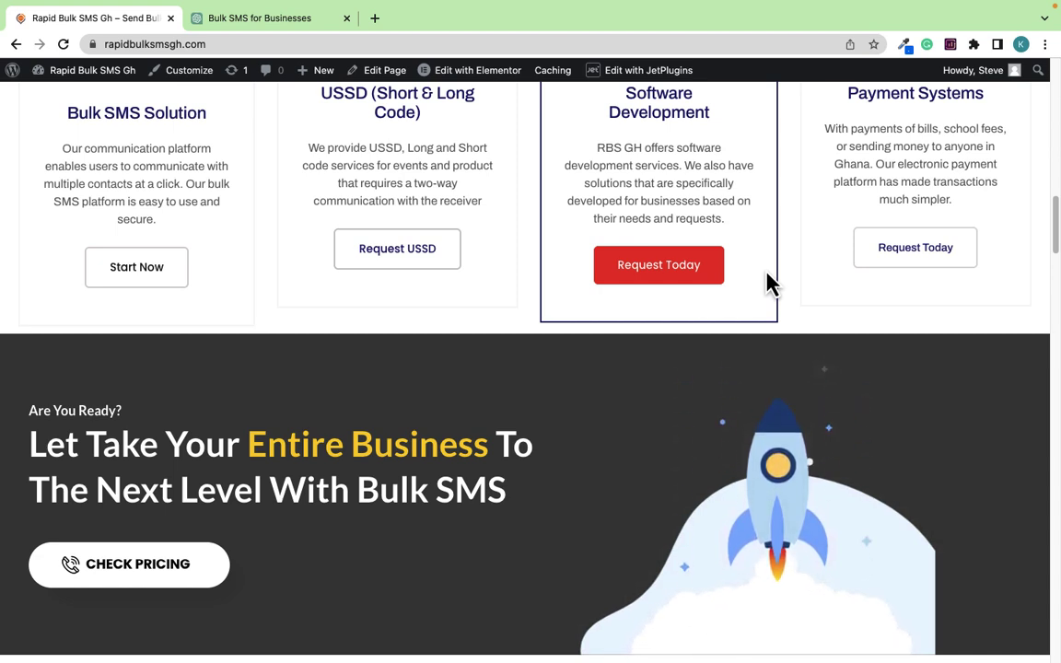
scroll(533, 224, up, 1)
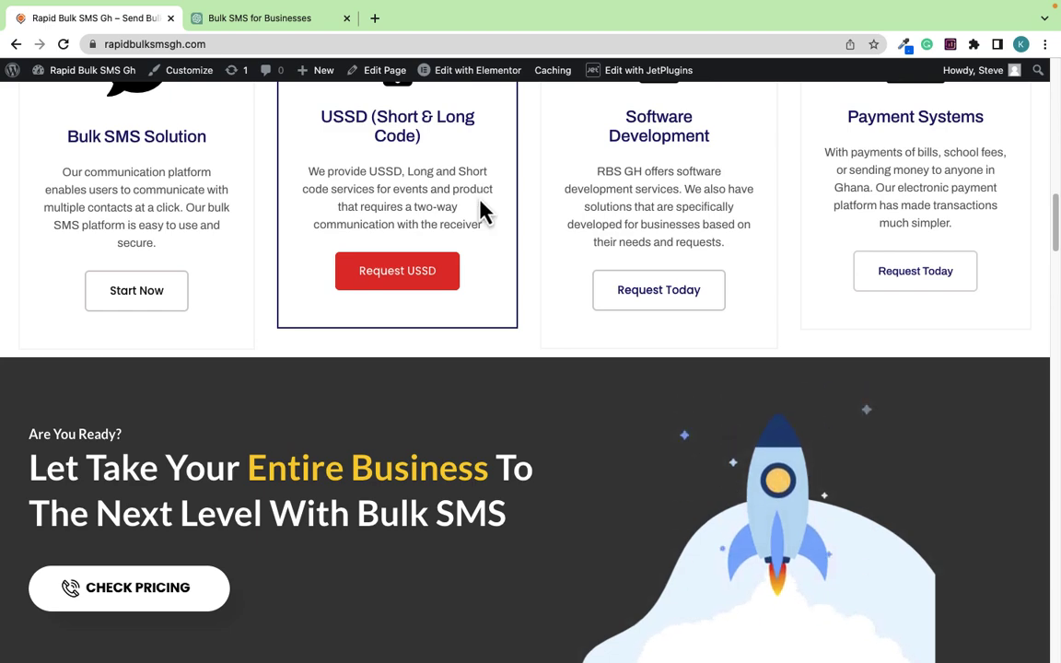
scroll(481, 204, up, 2)
scroll(480, 202, up, 1)
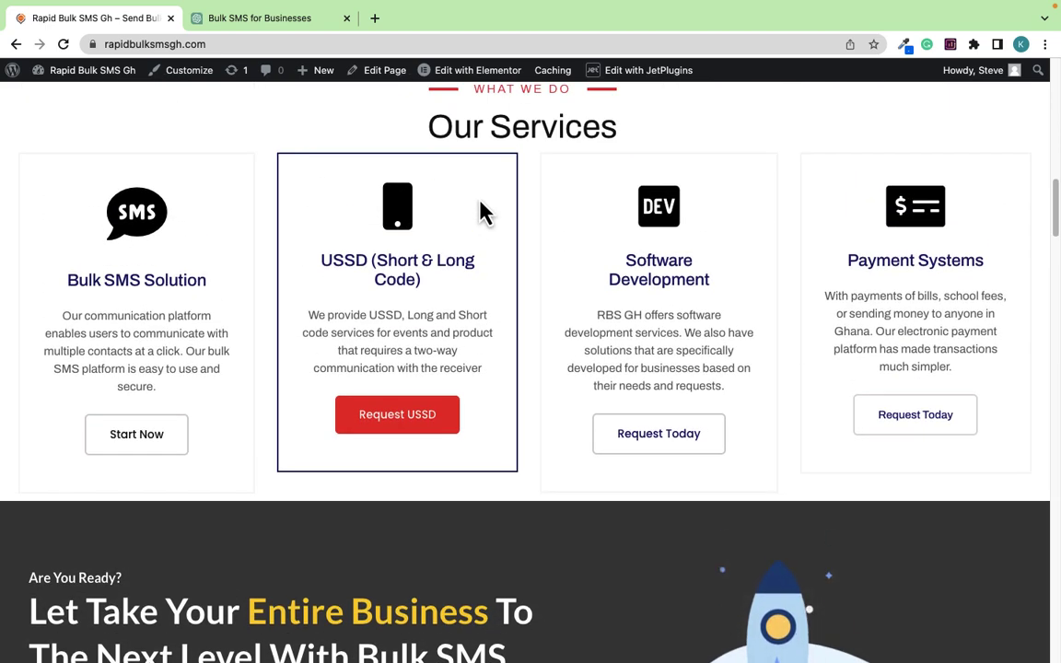
scroll(479, 203, down, 1)
scroll(480, 207, down, 5)
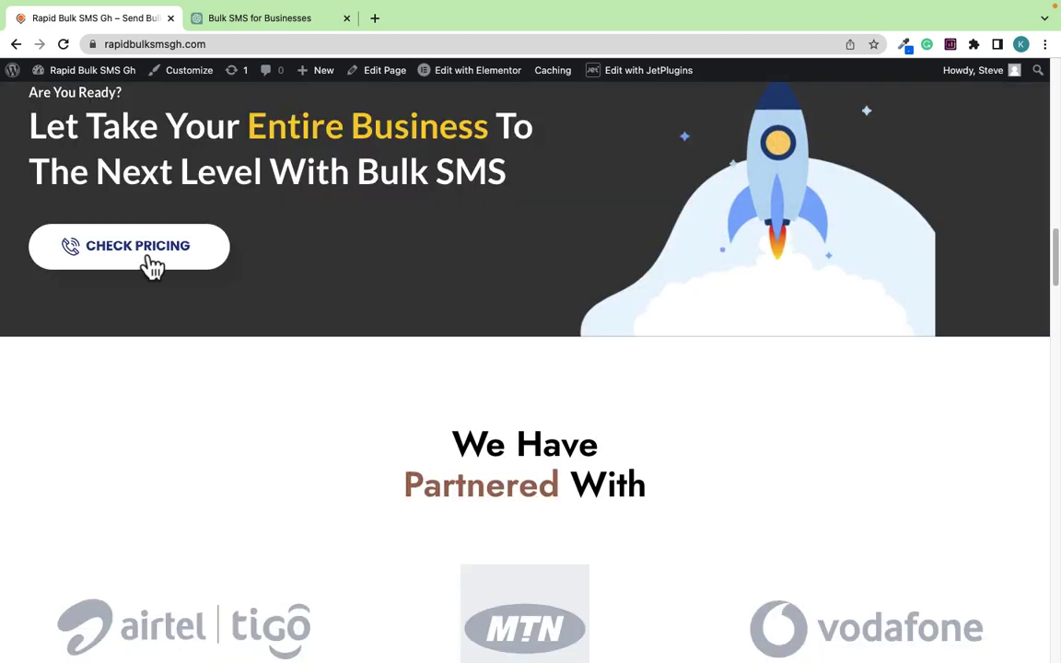
Check the SMS price list, noting the 110 SMS and 500GH¢ / 7,100 SMS rows, then choose BUY NOW
click(161, 264)
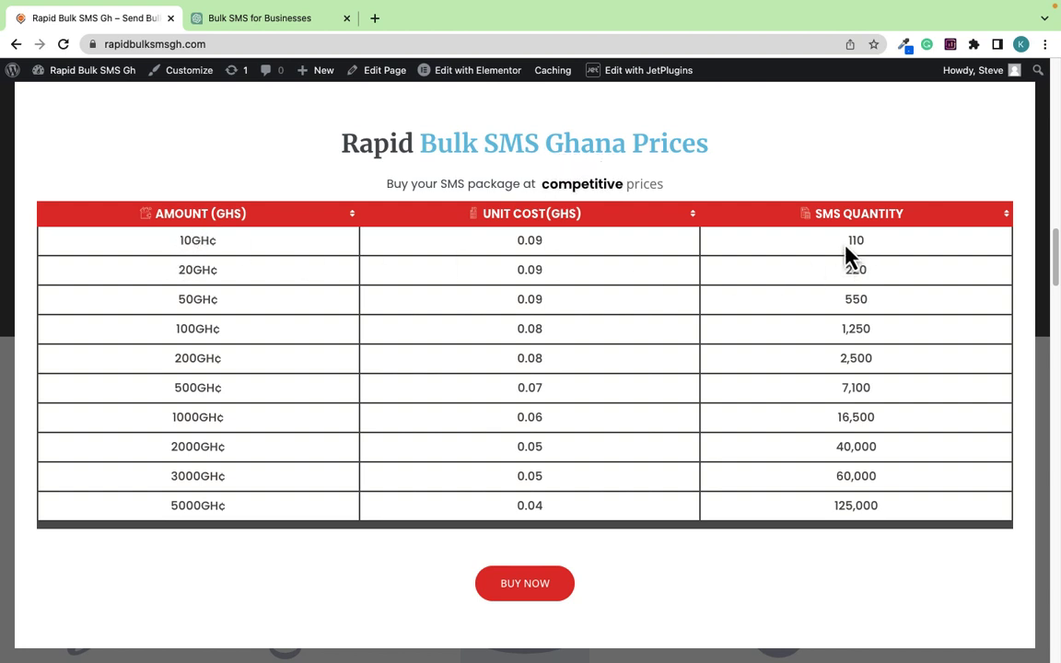
drag(845, 247, 883, 253)
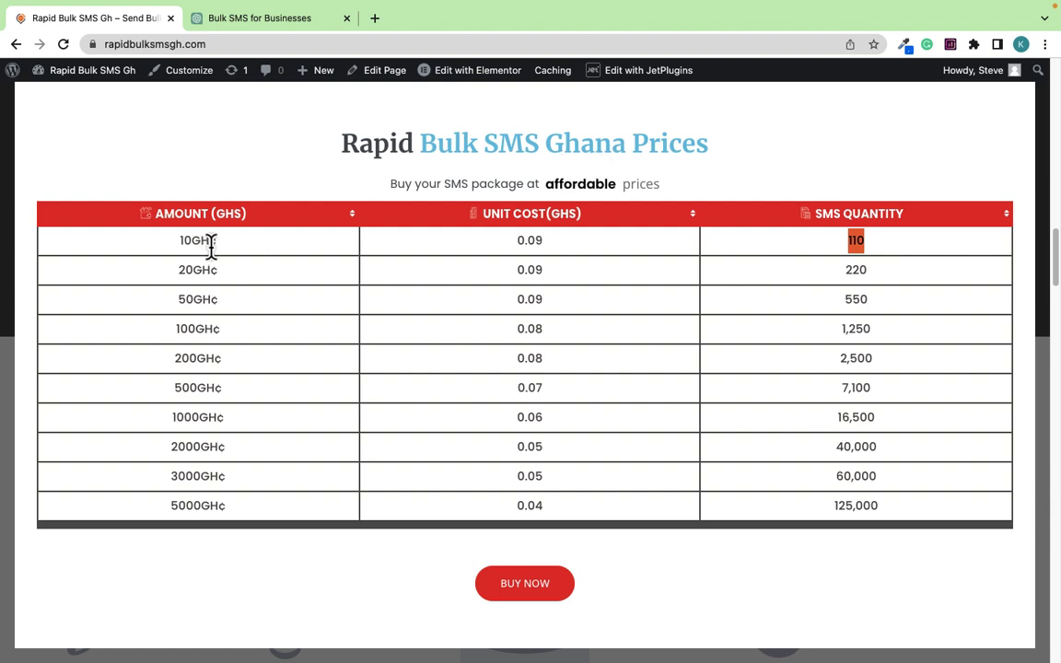
drag(172, 394, 226, 398)
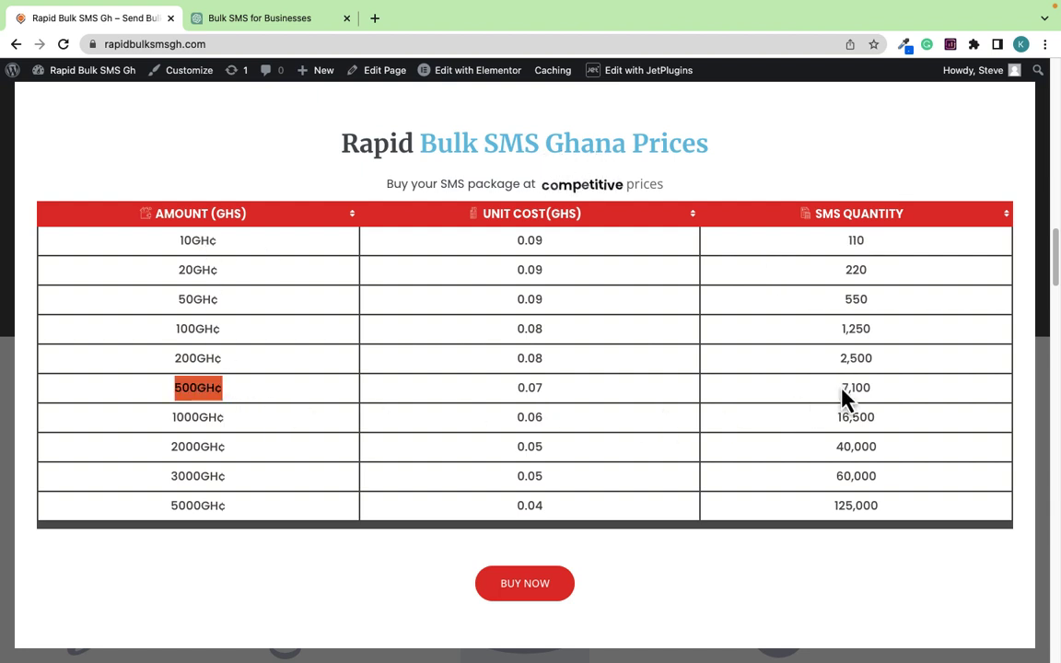
drag(841, 394, 899, 403)
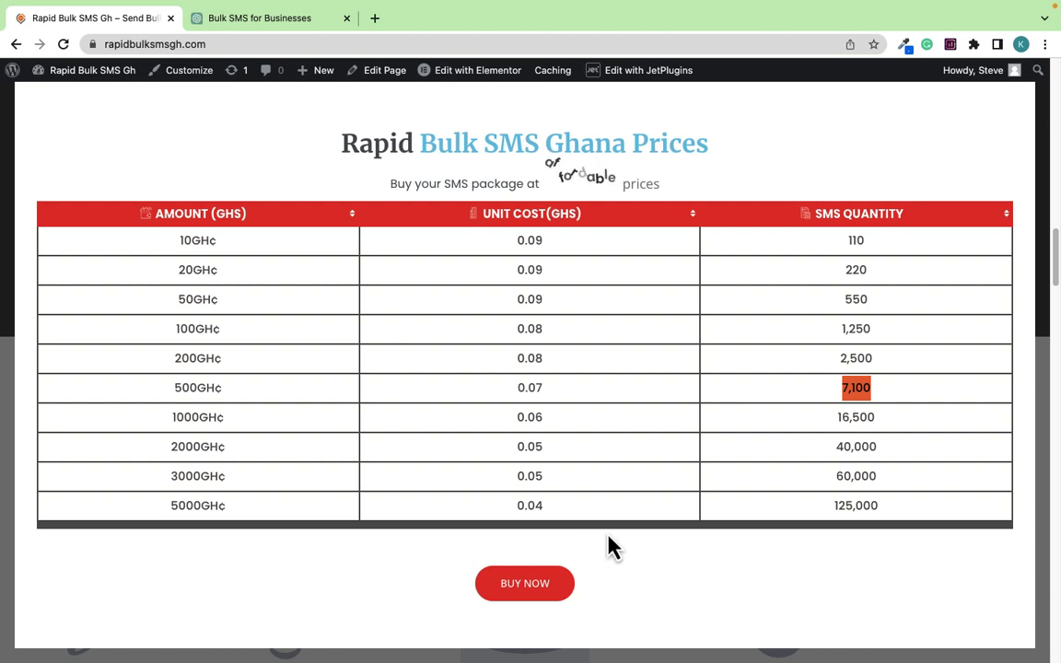
click(539, 599)
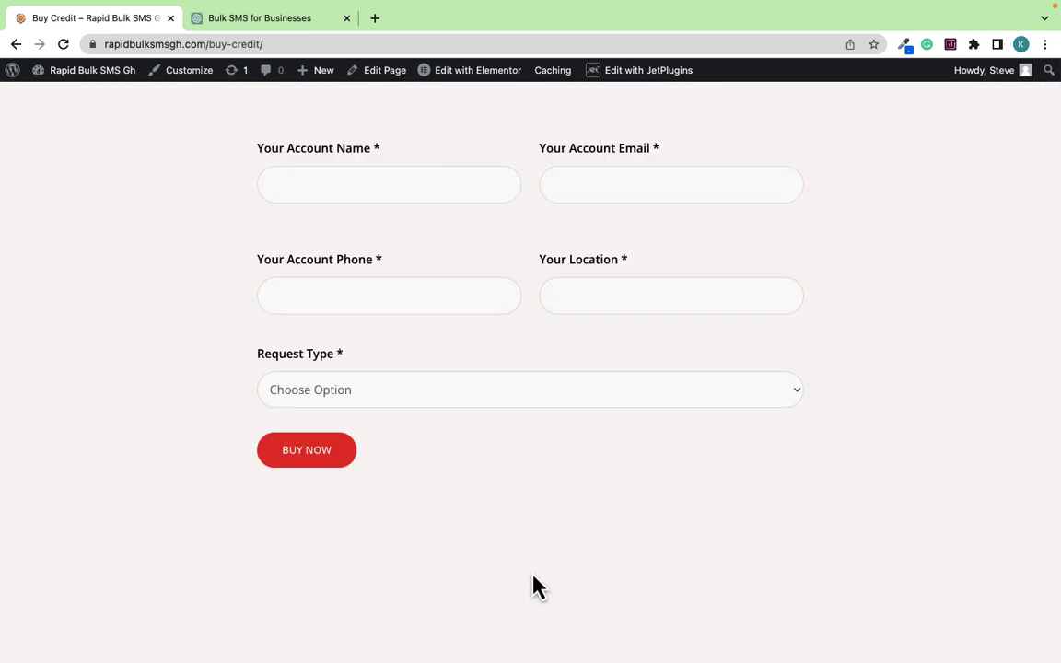
Autofill the account name, e-mail and phone number on the Buy Credit form from saved details
click(360, 192)
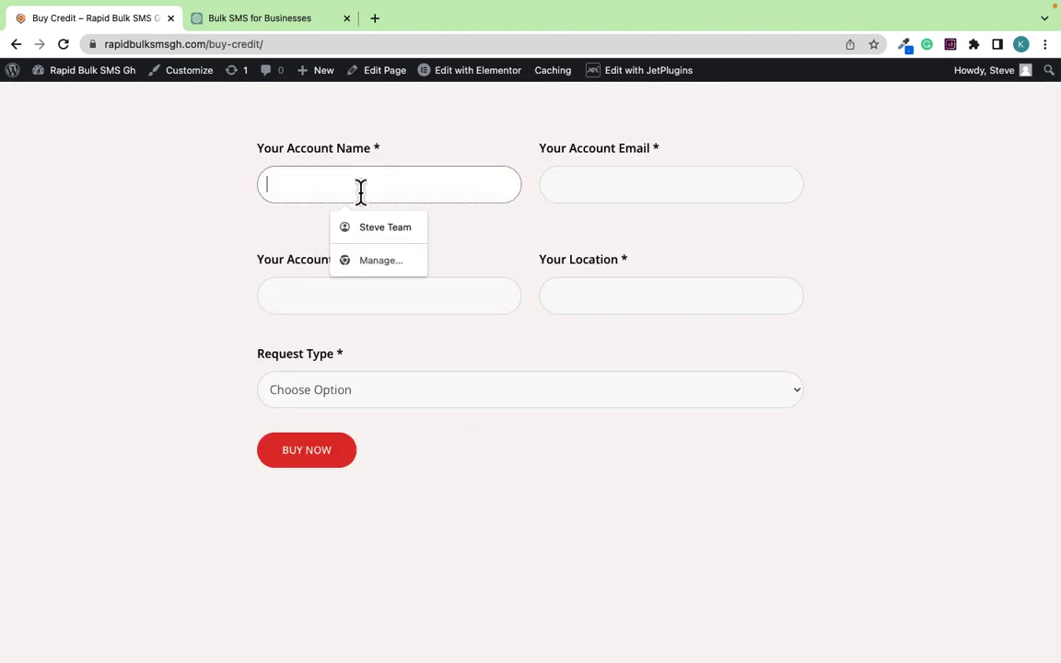
click(389, 237)
click(594, 175)
click(609, 227)
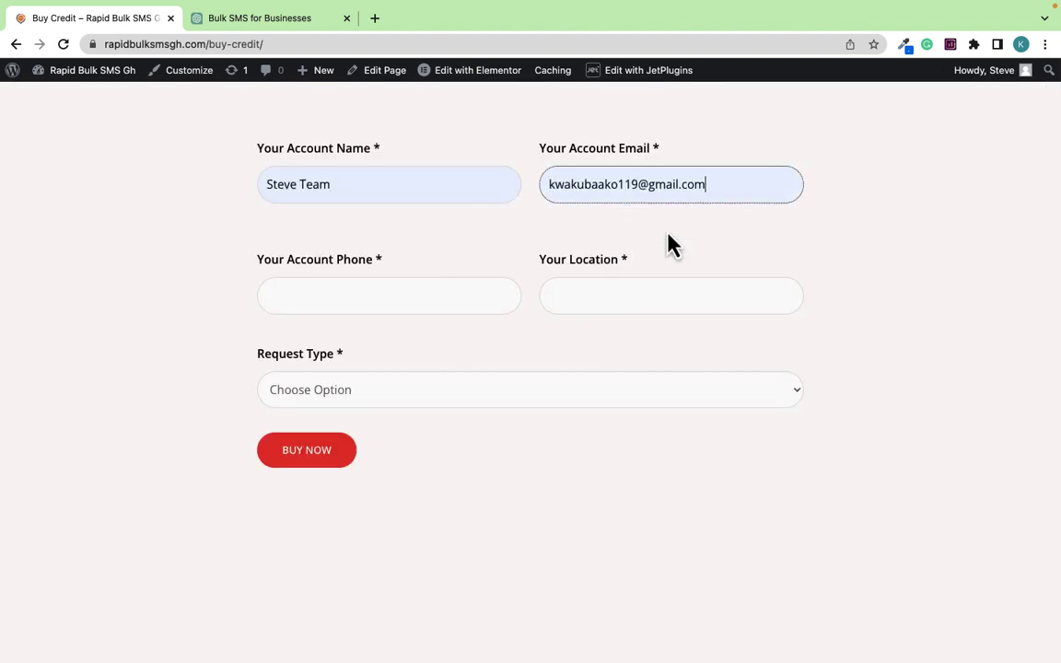
click(318, 293)
click(356, 341)
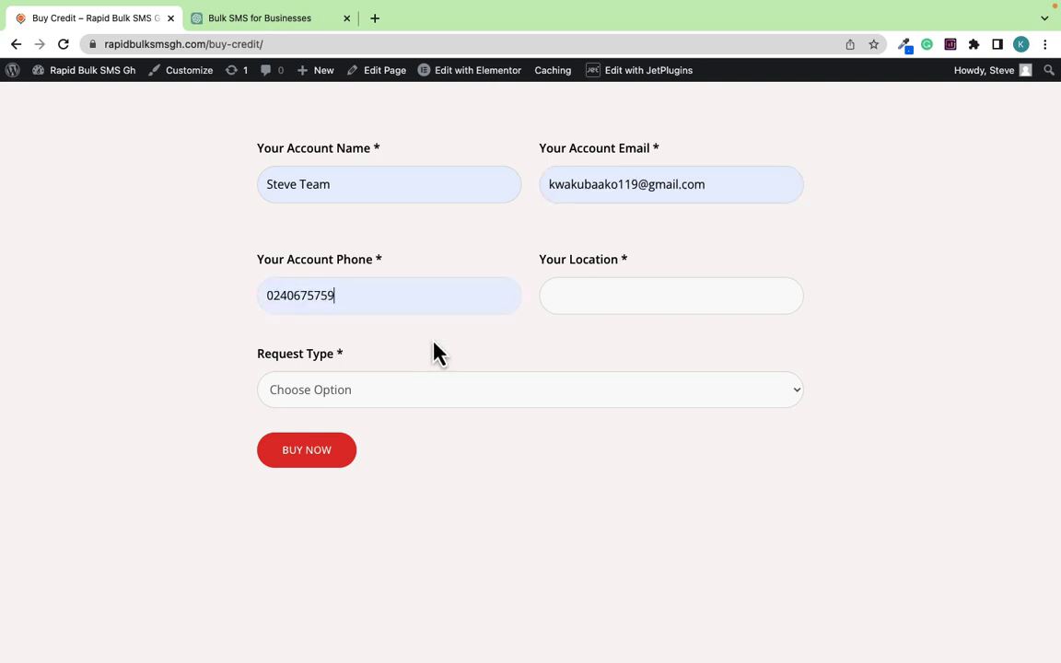
Enter location Kumasi, choose the GHS200 (SMS Quantity 2,500) request type and submit the order
click(601, 306)
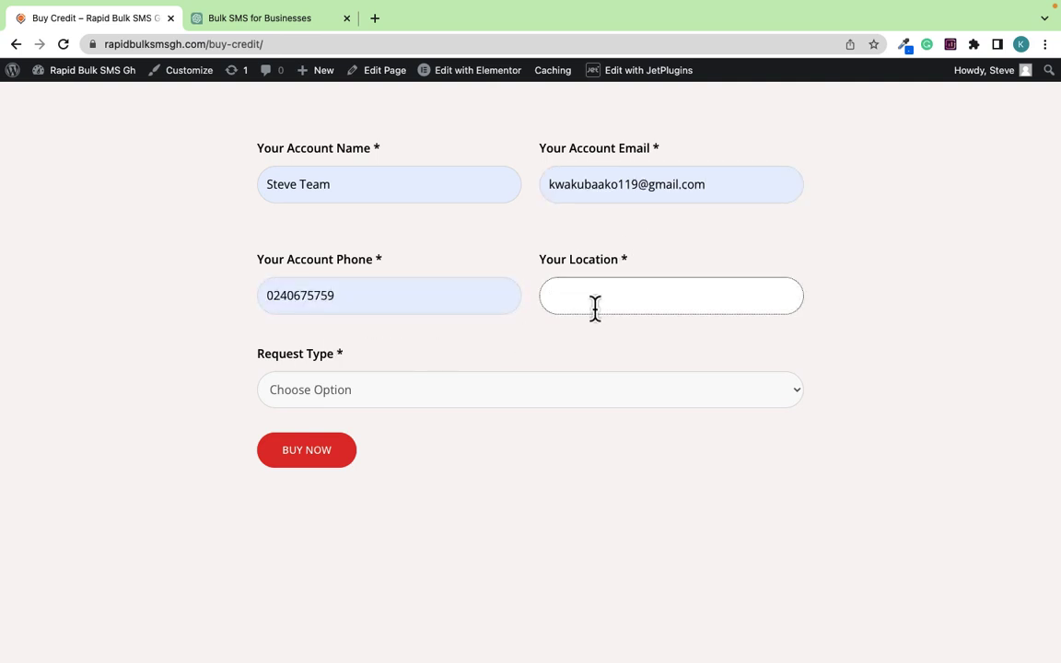
text(Kumasi)
click(401, 398)
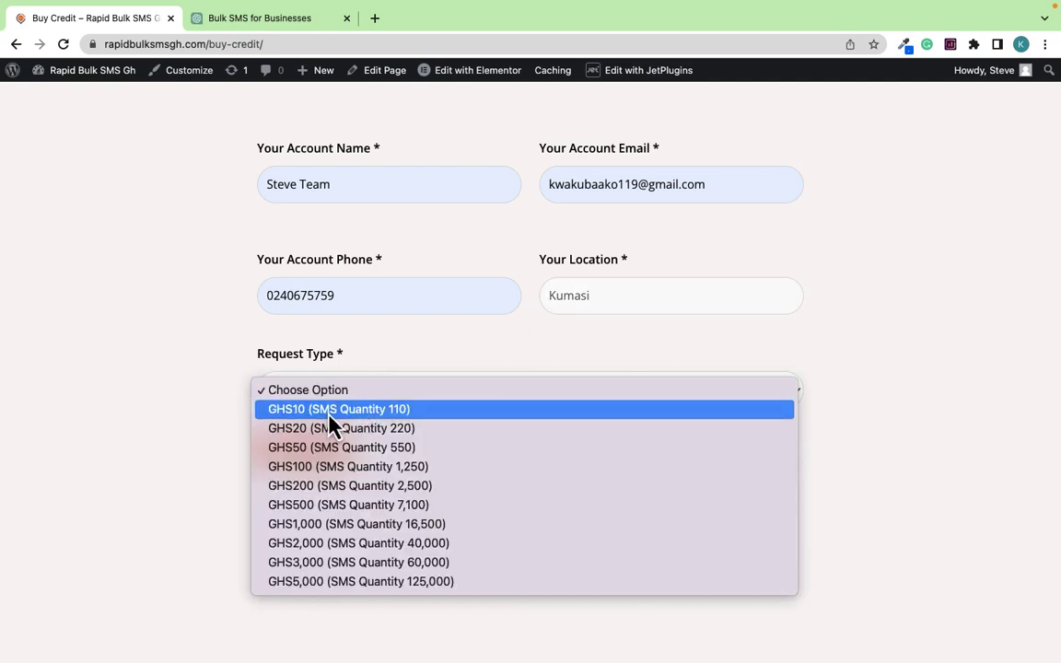
click(318, 488)
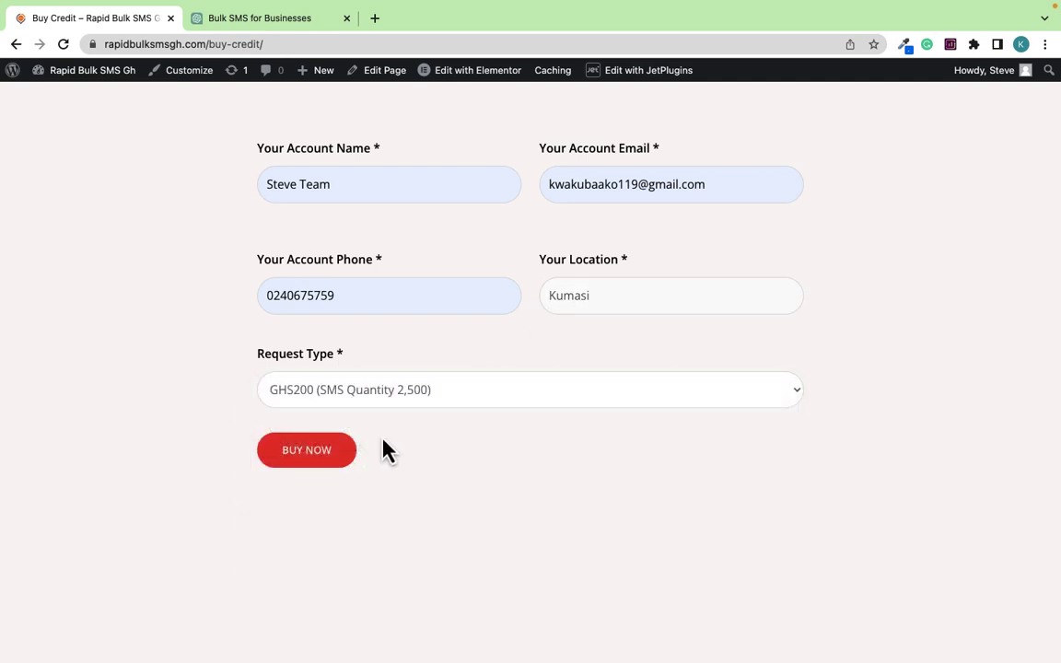
click(308, 455)
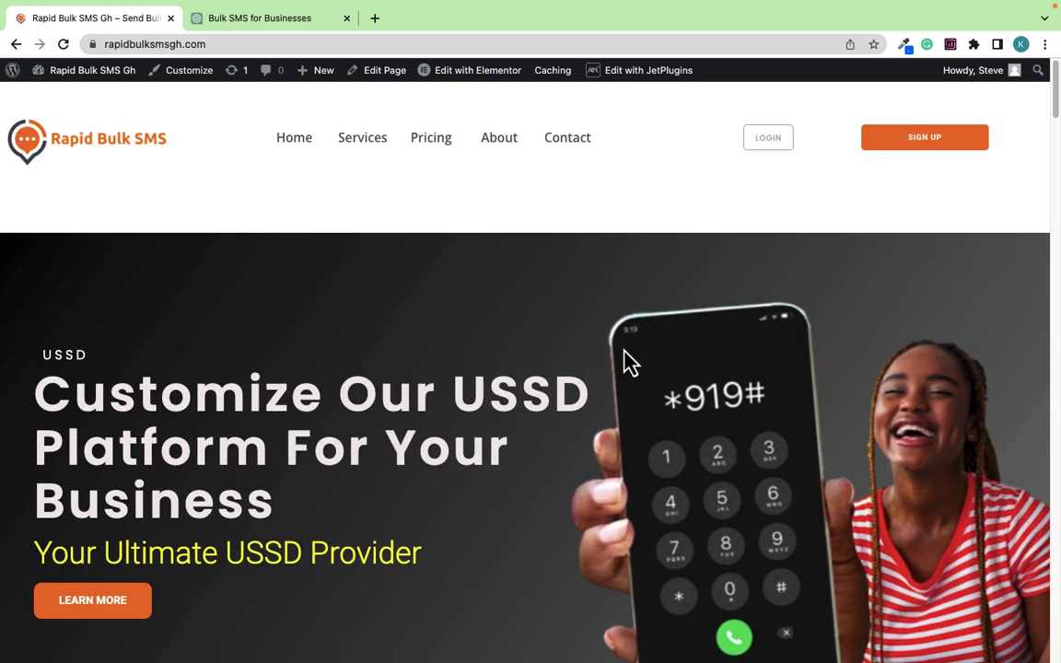
Go to SIGN UP, choose Create new account on the portal login, and focus the Fullname field
click(930, 152)
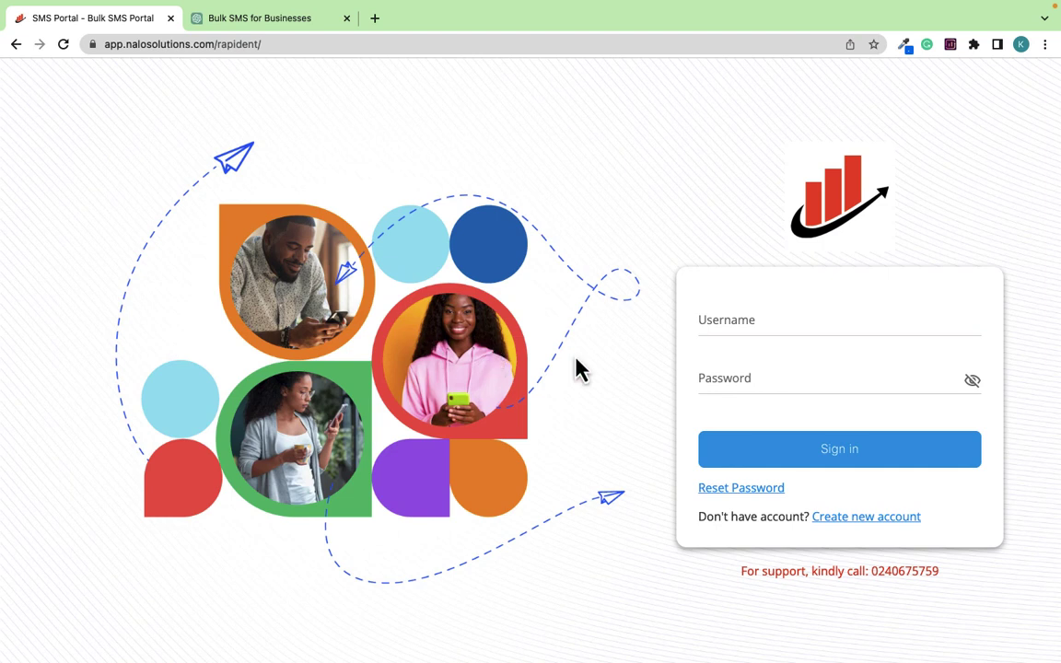
click(854, 522)
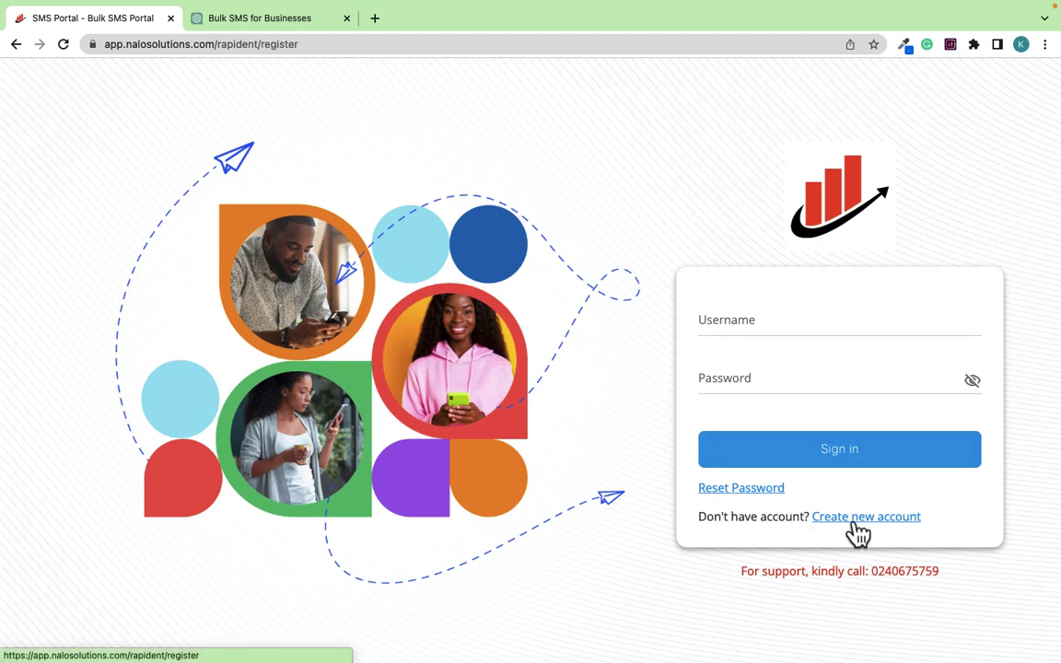
click(434, 327)
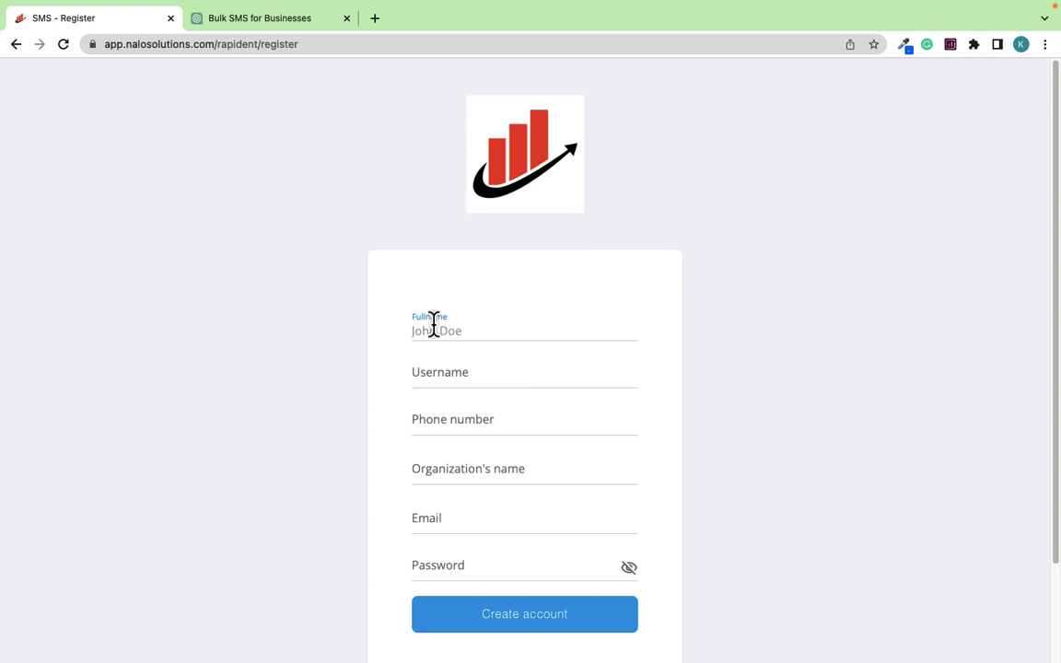
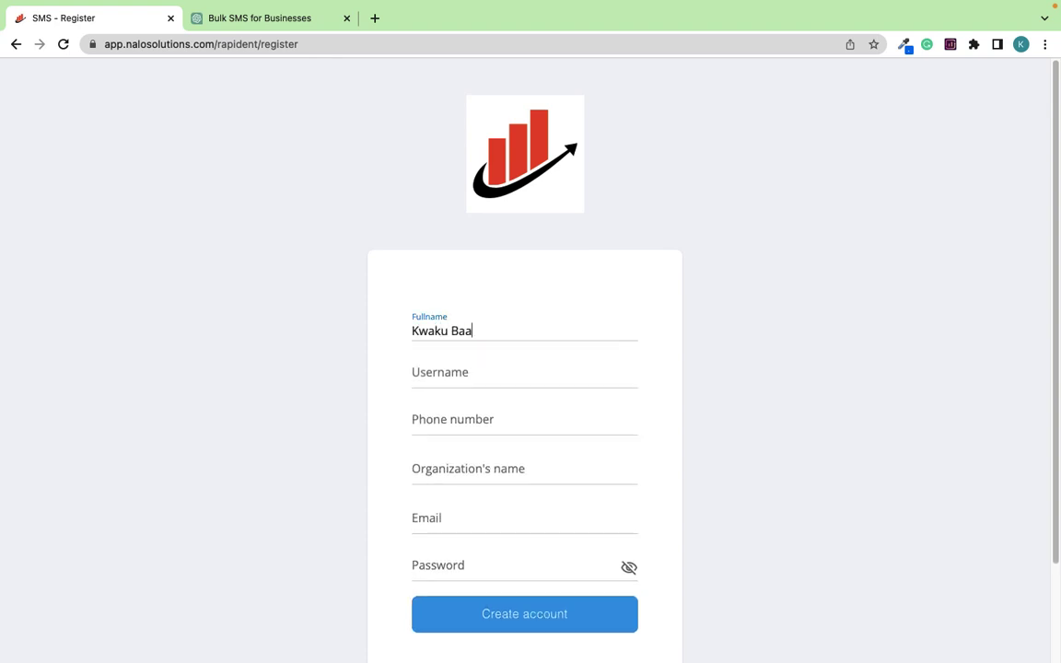
Enter the user's full name, a username and the user's phone number in the registration form
click(457, 372)
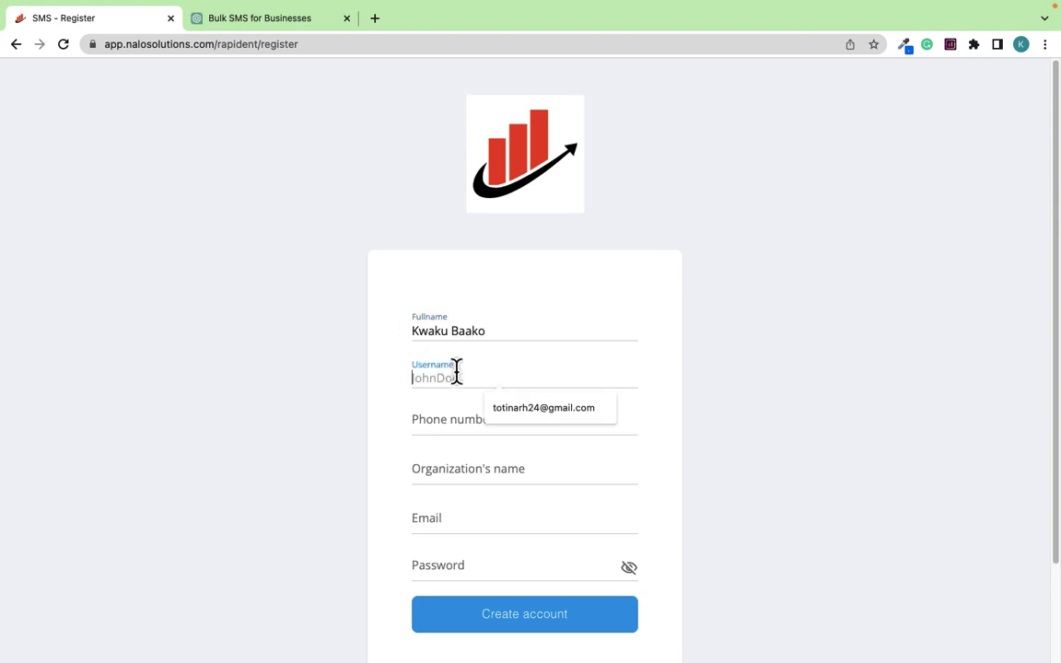
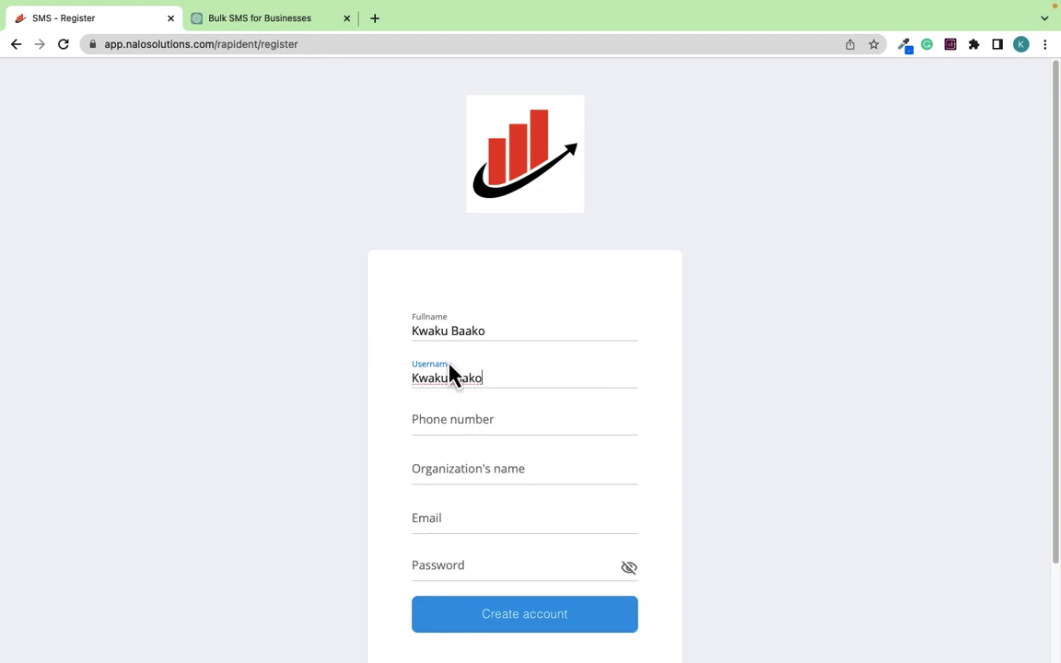
click(458, 425)
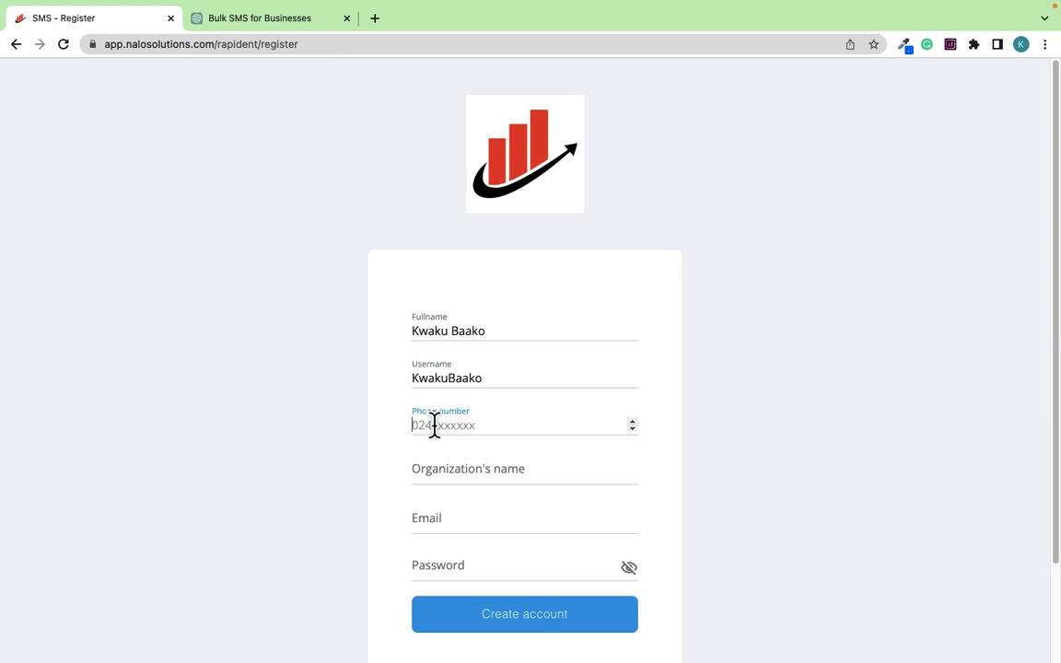
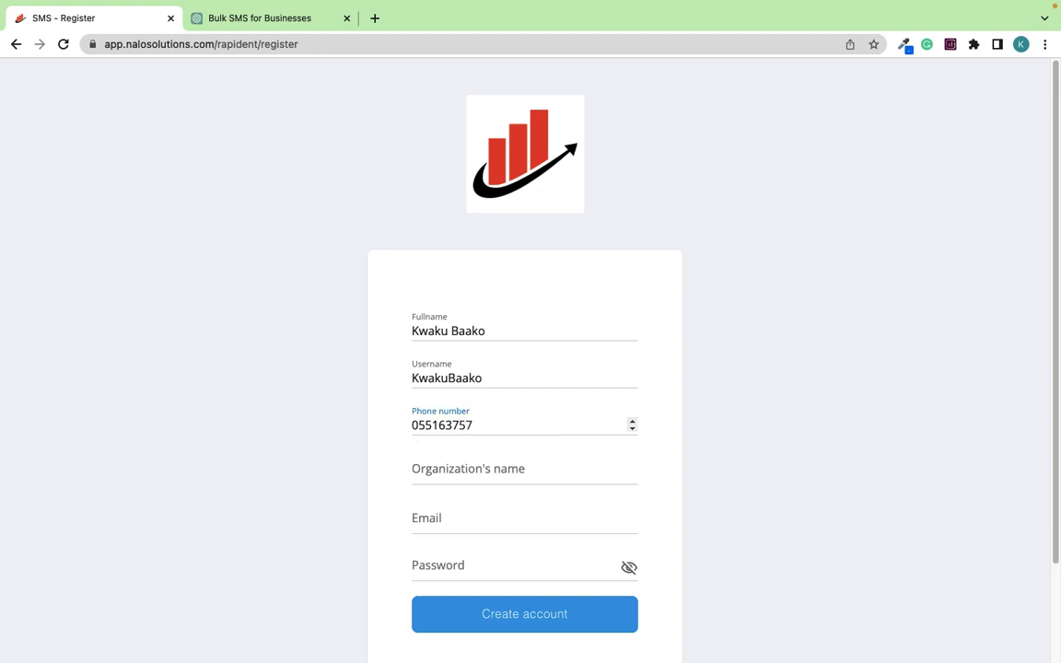
Add the organization's name, the saved e-mail and a password, then create the account
click(458, 476)
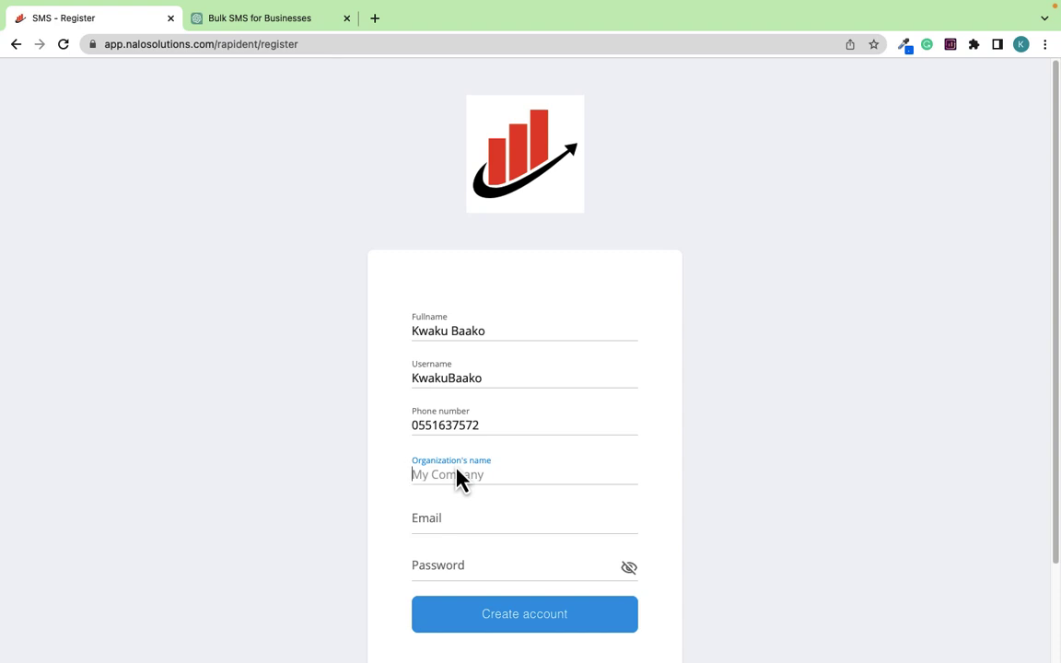
text(Kwa)
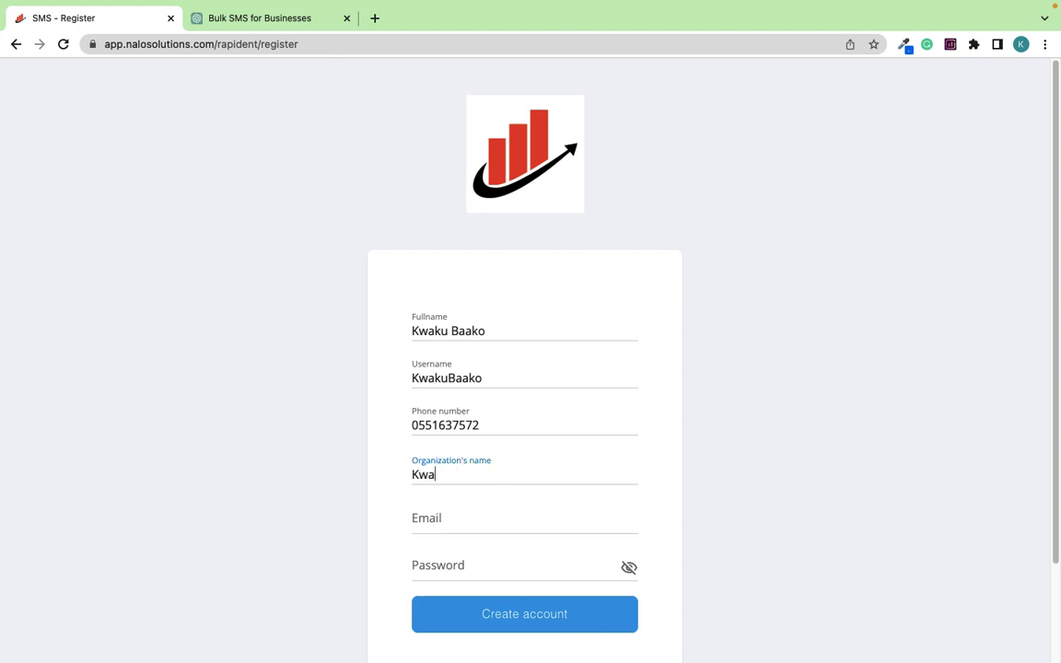
text(ku Company)
click(479, 517)
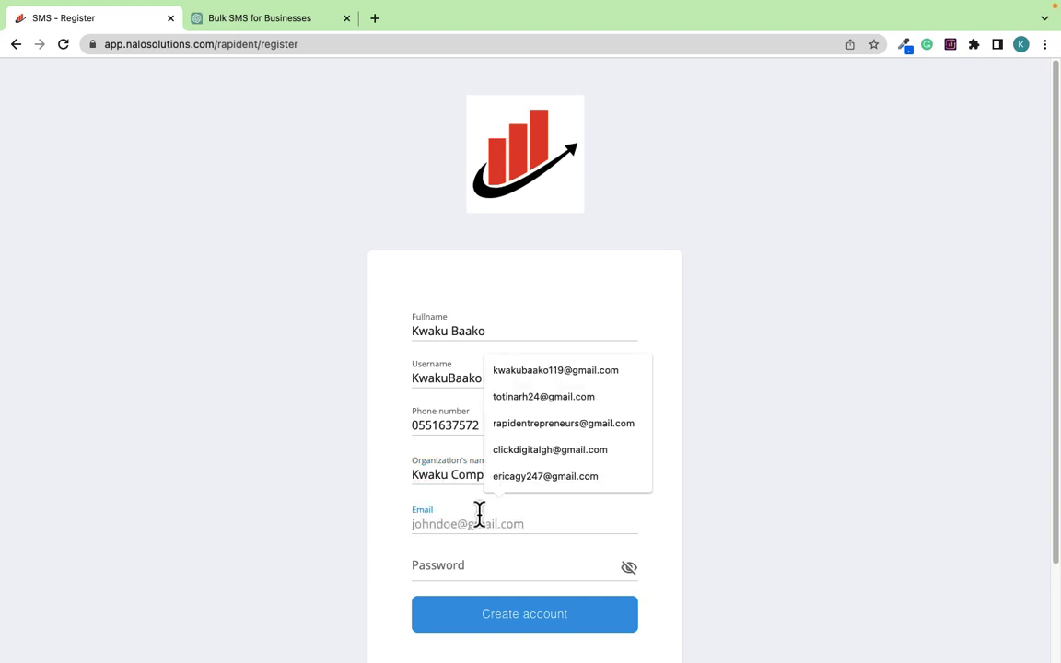
click(569, 372)
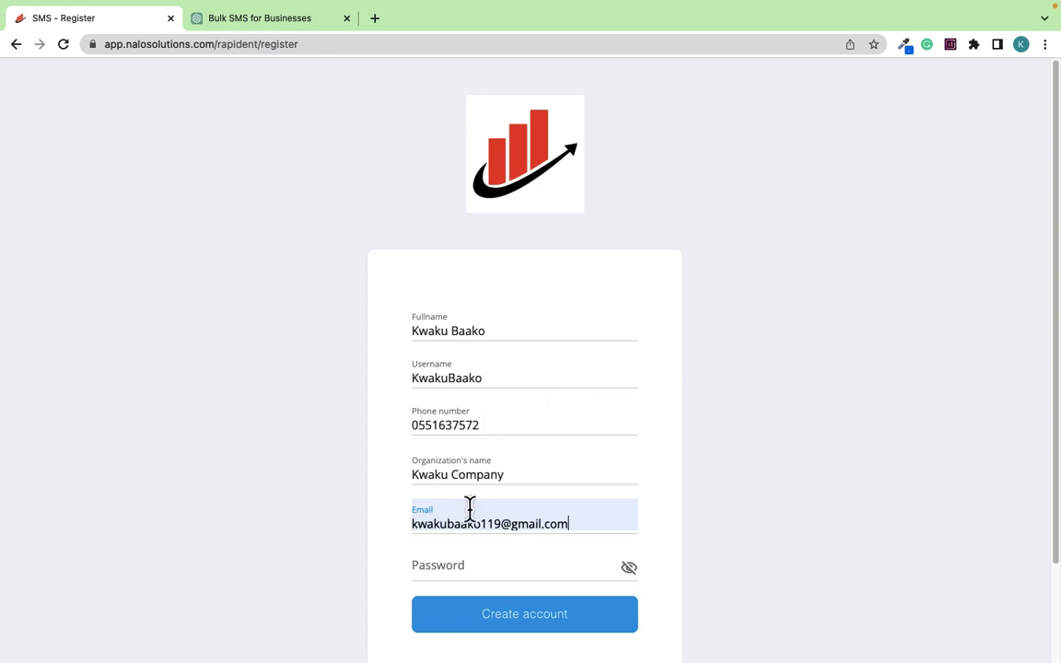
click(479, 570)
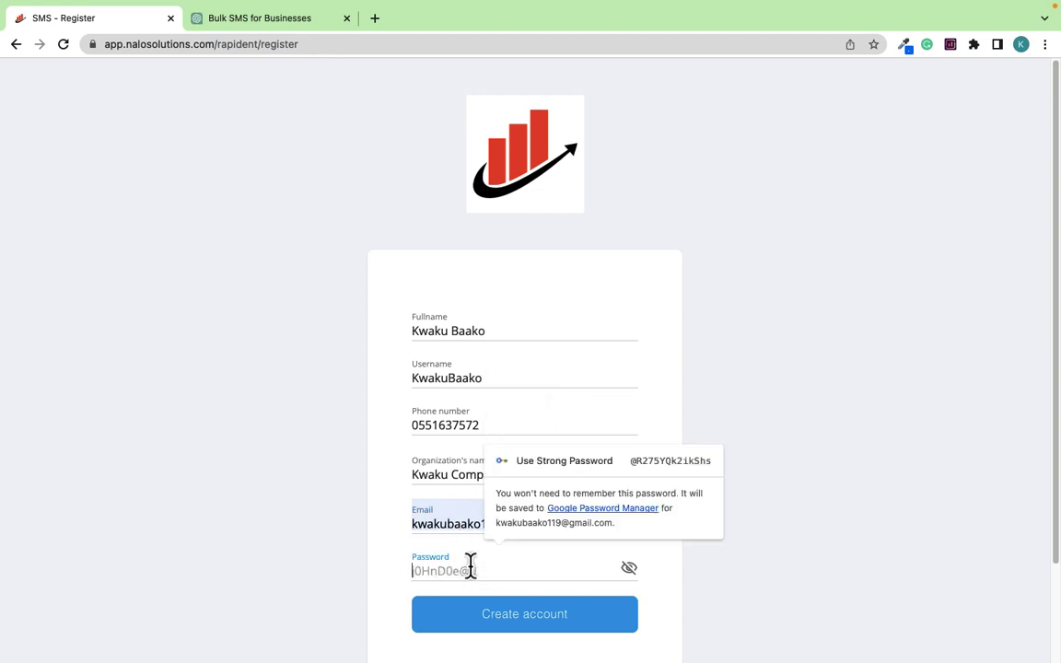
text(K*****)
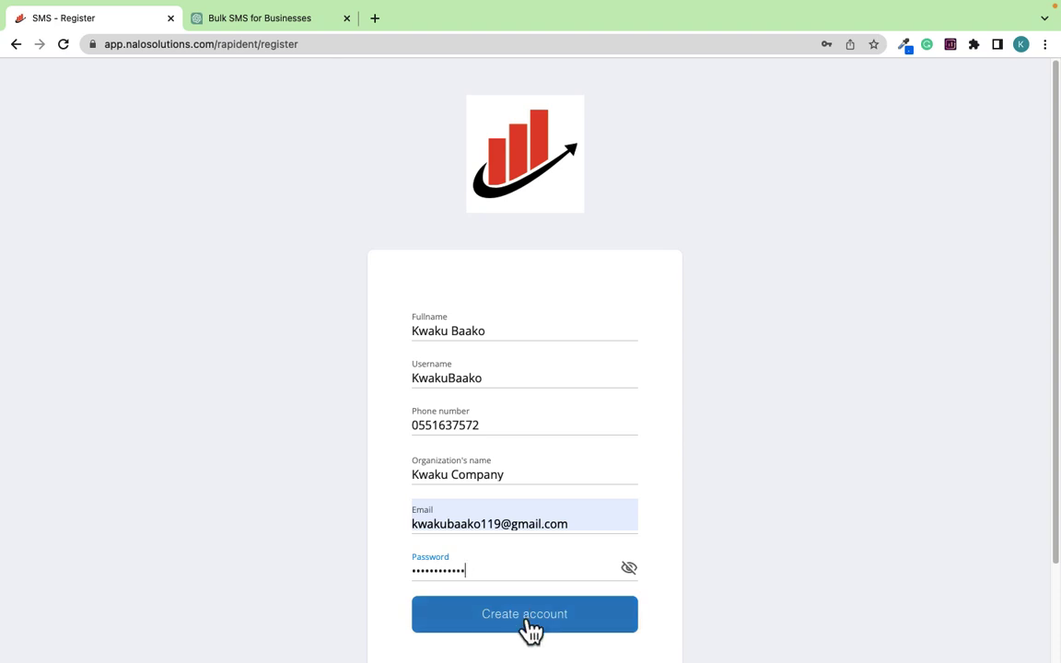
click(531, 631)
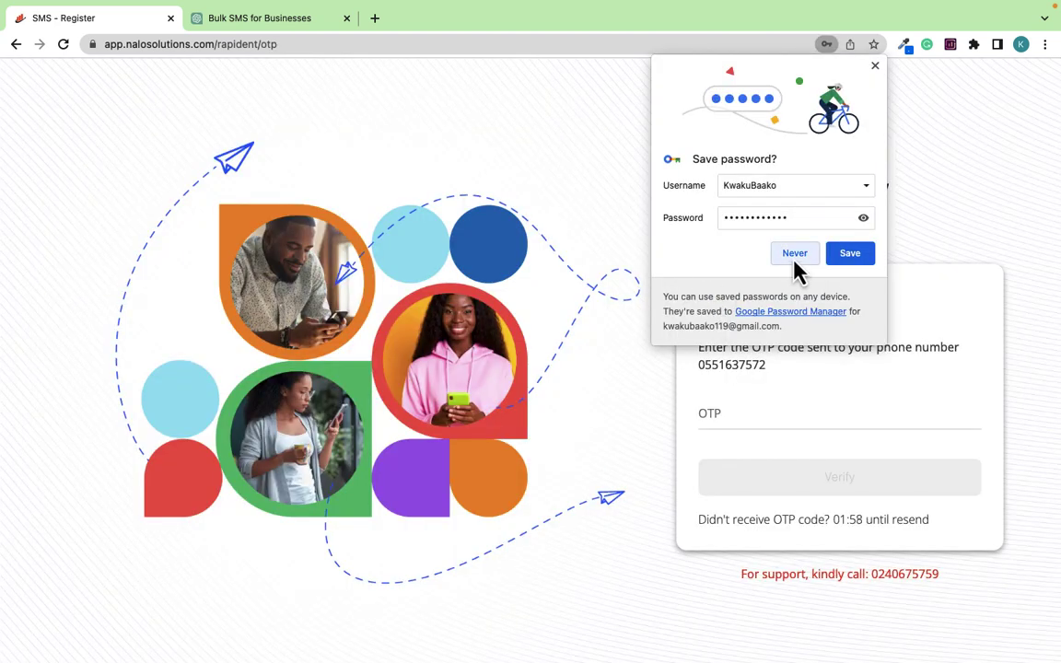
Decline Chrome's password saving, then enter the received OTP code and verify the account
click(794, 261)
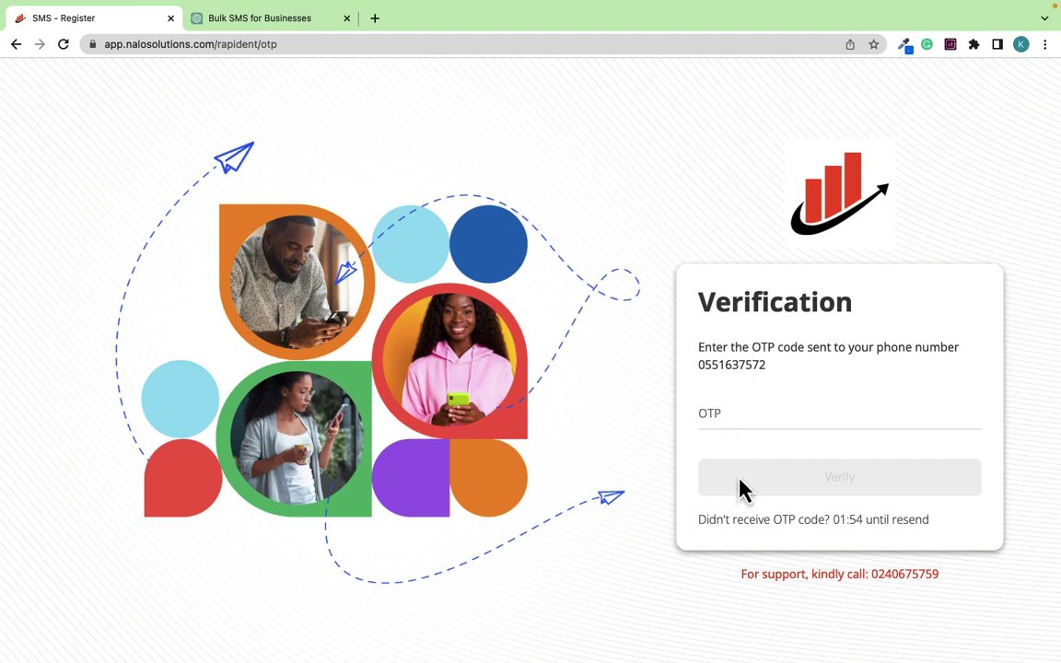
click(733, 406)
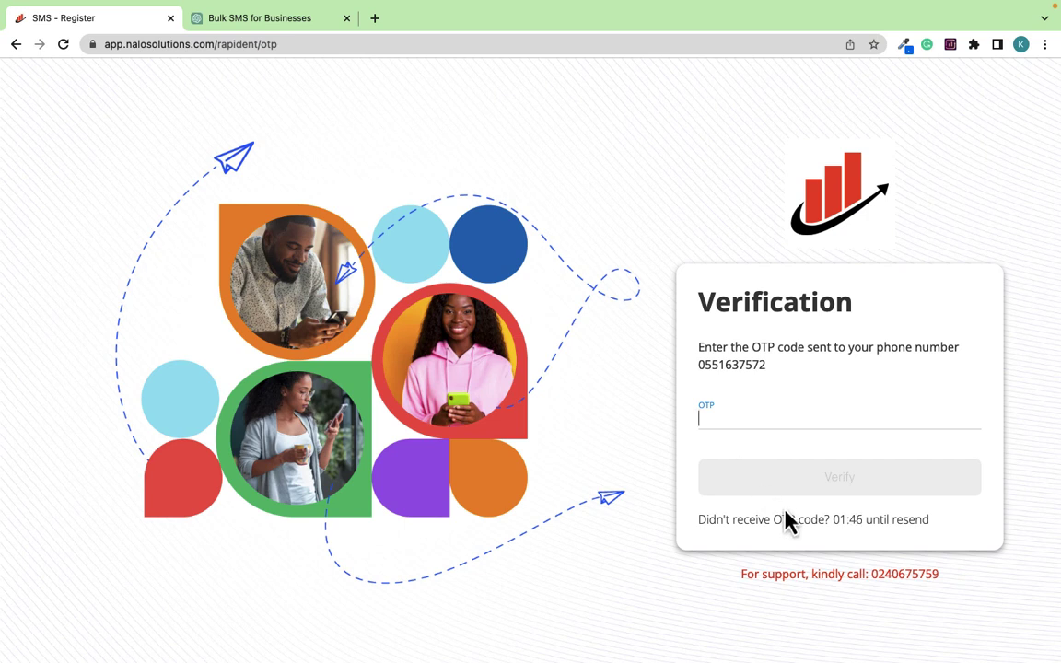
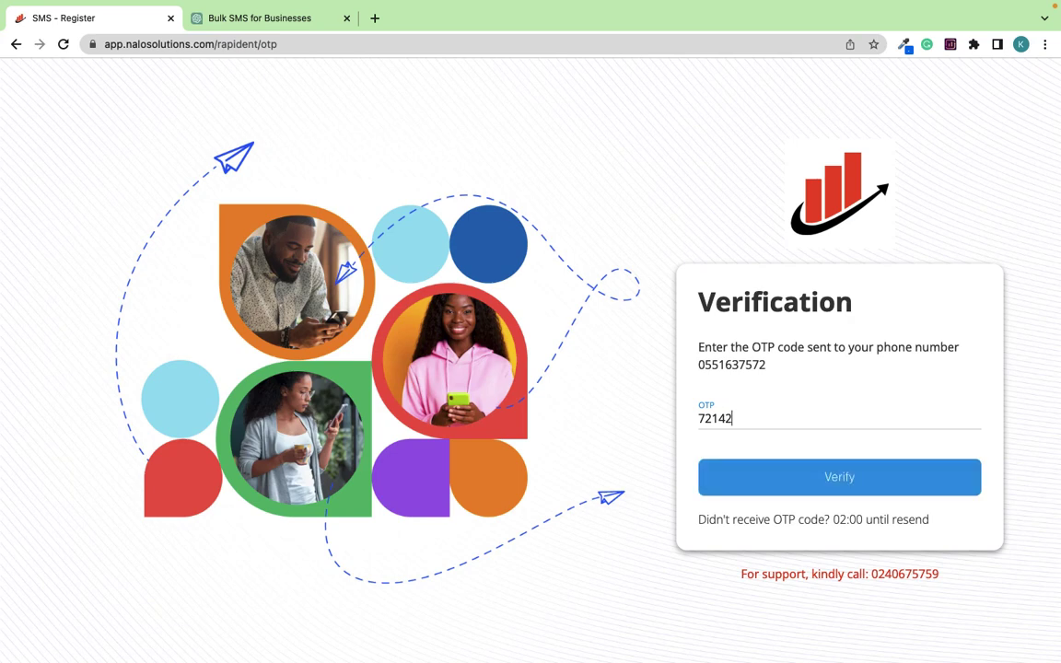
click(838, 497)
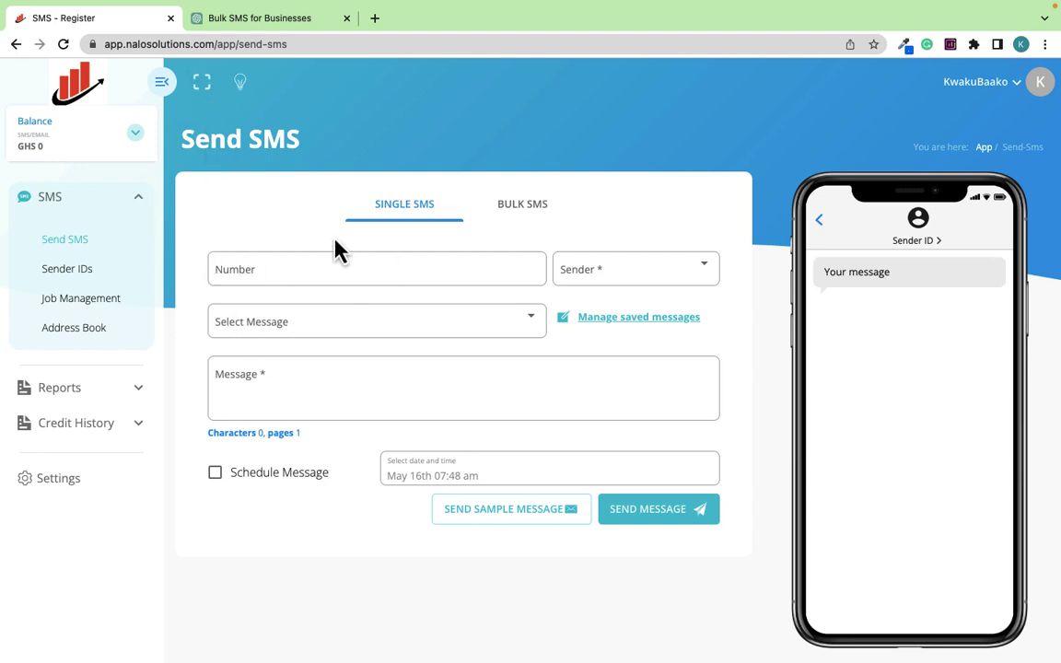
click(250, 270)
click(523, 219)
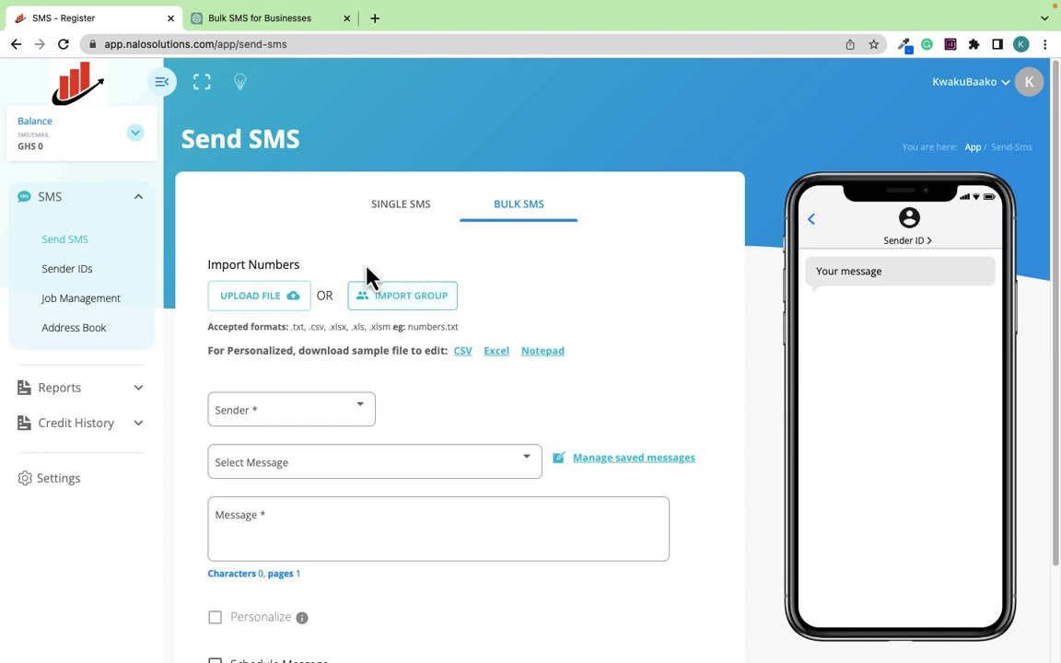
click(987, 103)
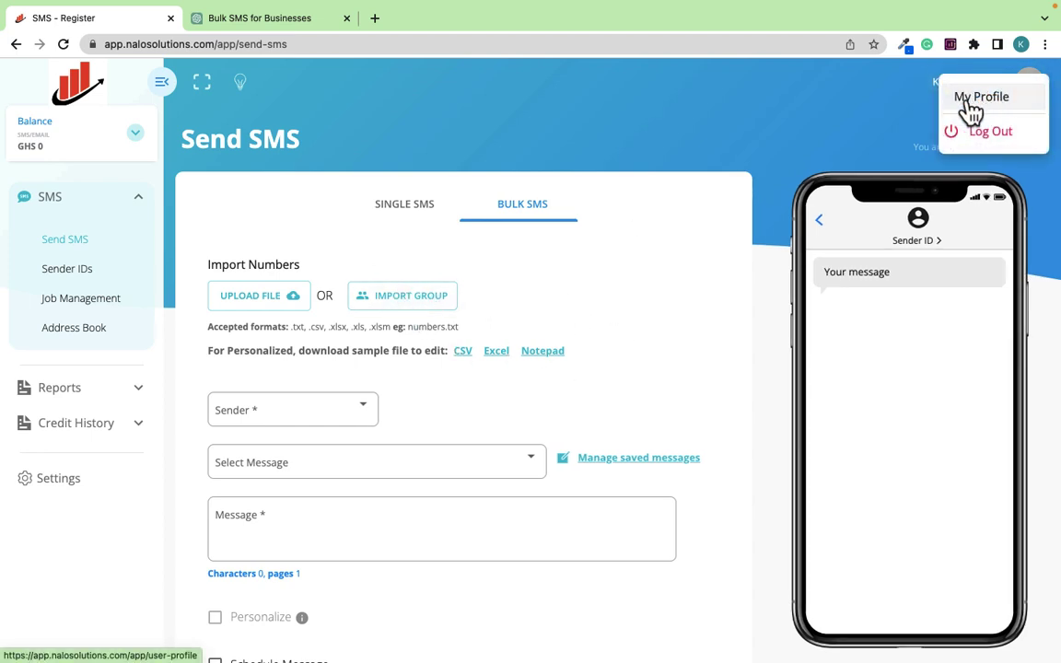
click(1047, 95)
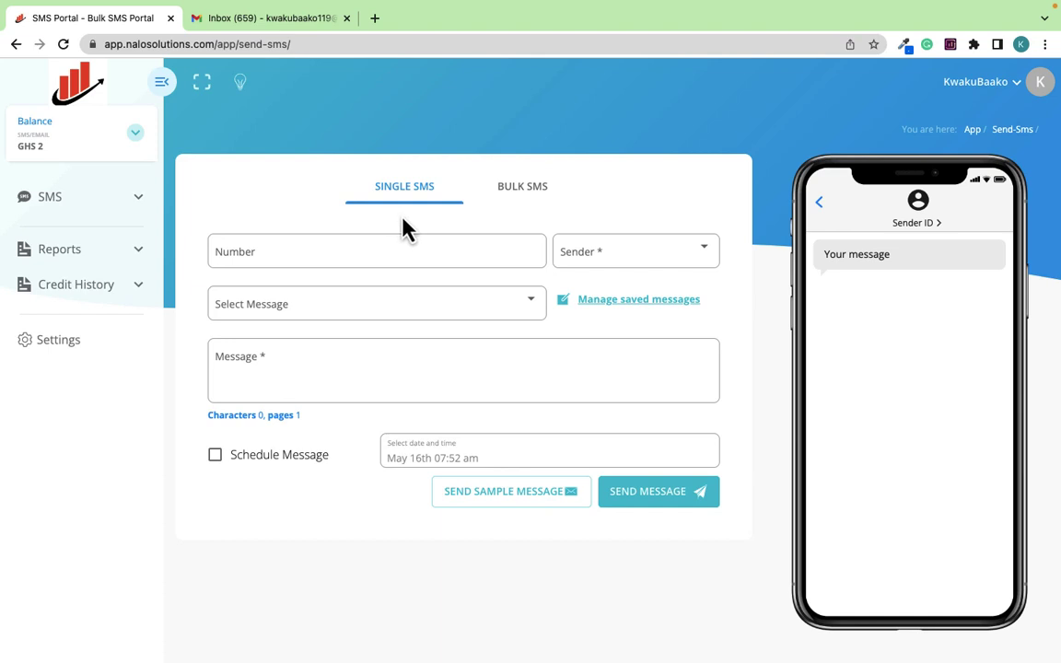
Confirm the Sender dropdown shows No options twice, then expand SMS in the sidebar
click(601, 262)
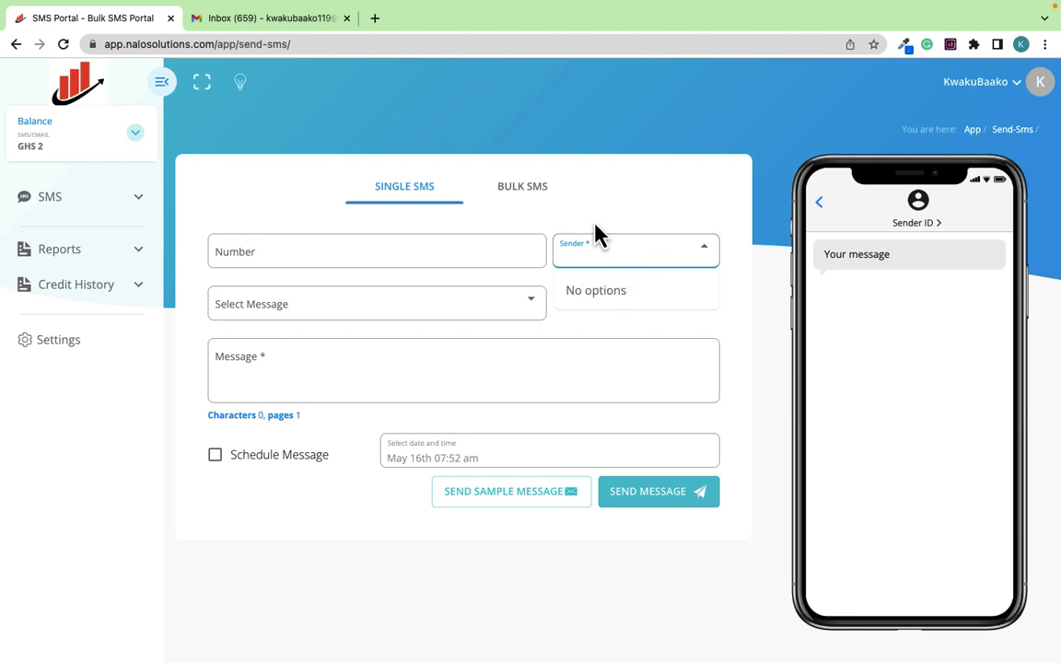
click(615, 221)
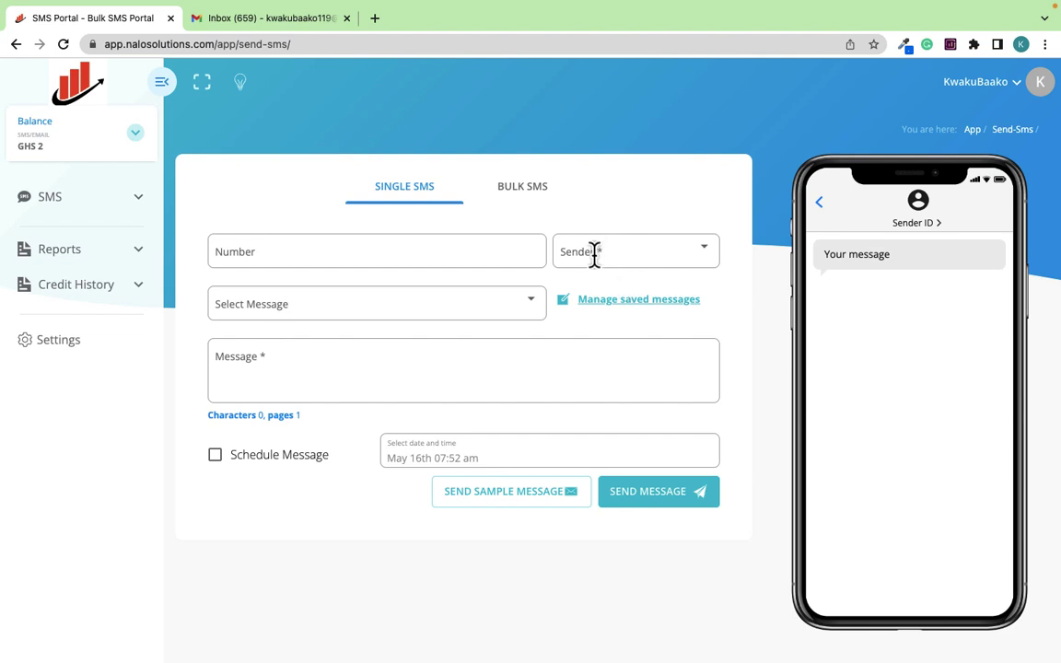
click(594, 253)
click(605, 221)
click(65, 200)
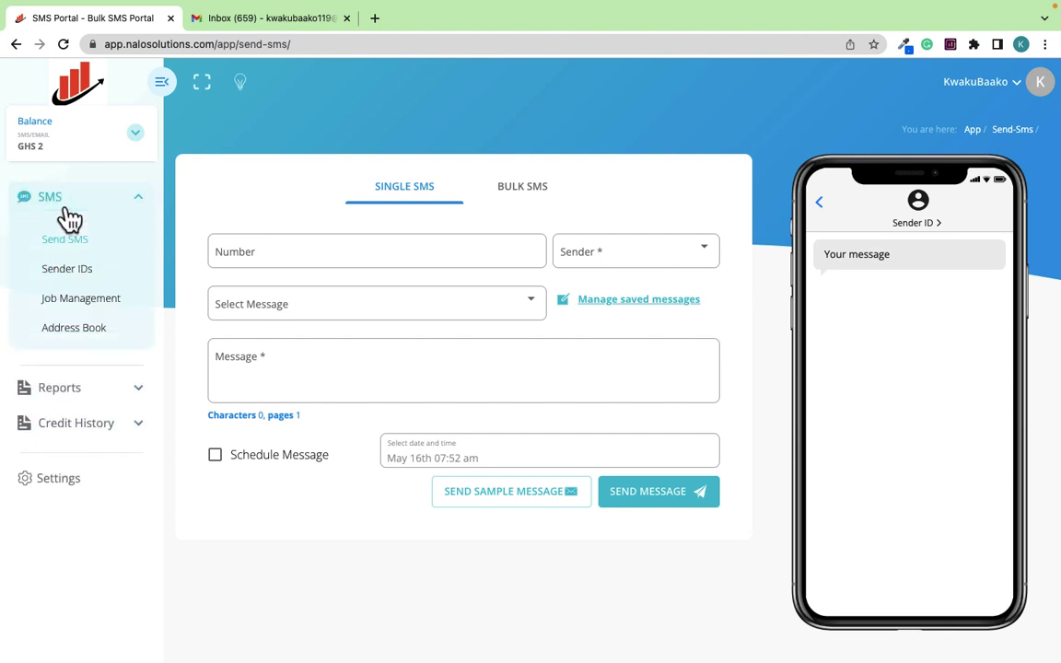
On the Sender IDs page, request sender ID KCompany after shortening an over-long first entry
click(69, 271)
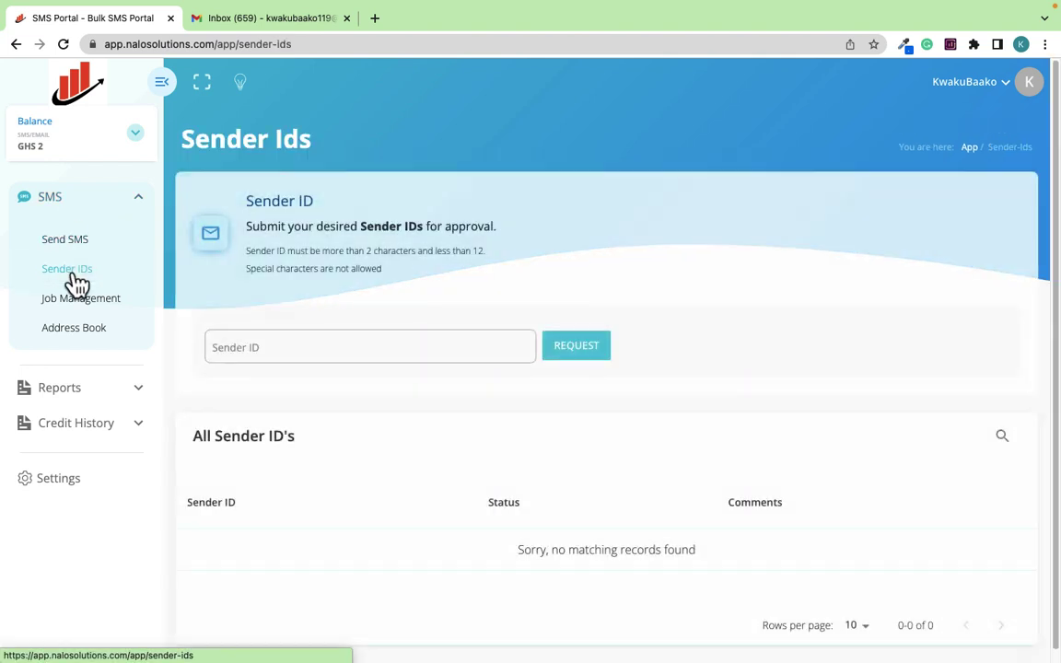
click(355, 338)
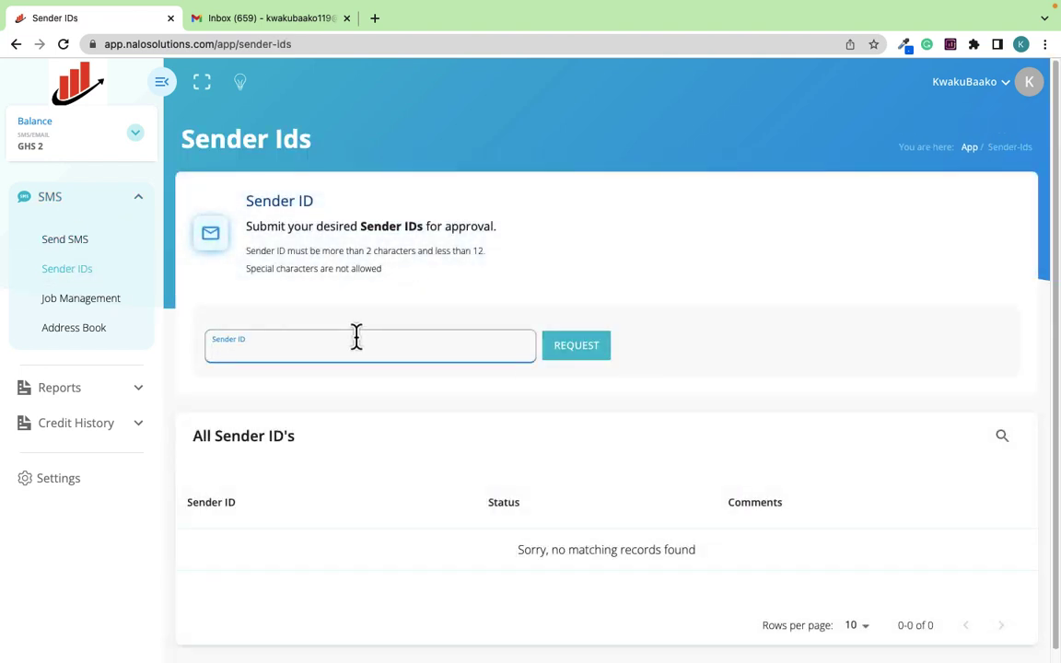
text(KwakuCom)
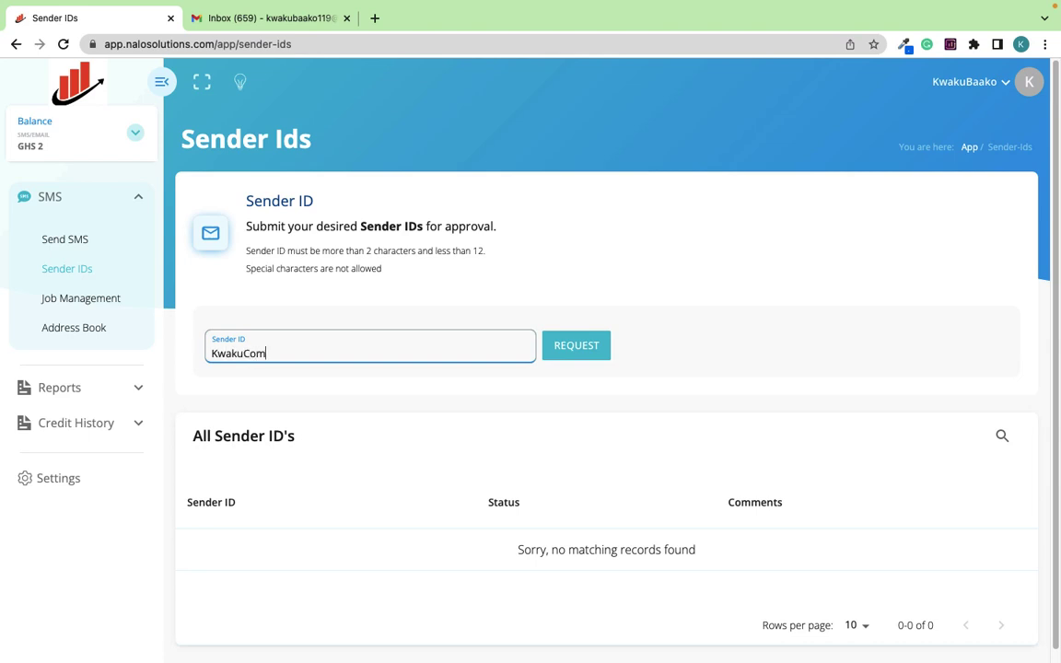
text(pan)
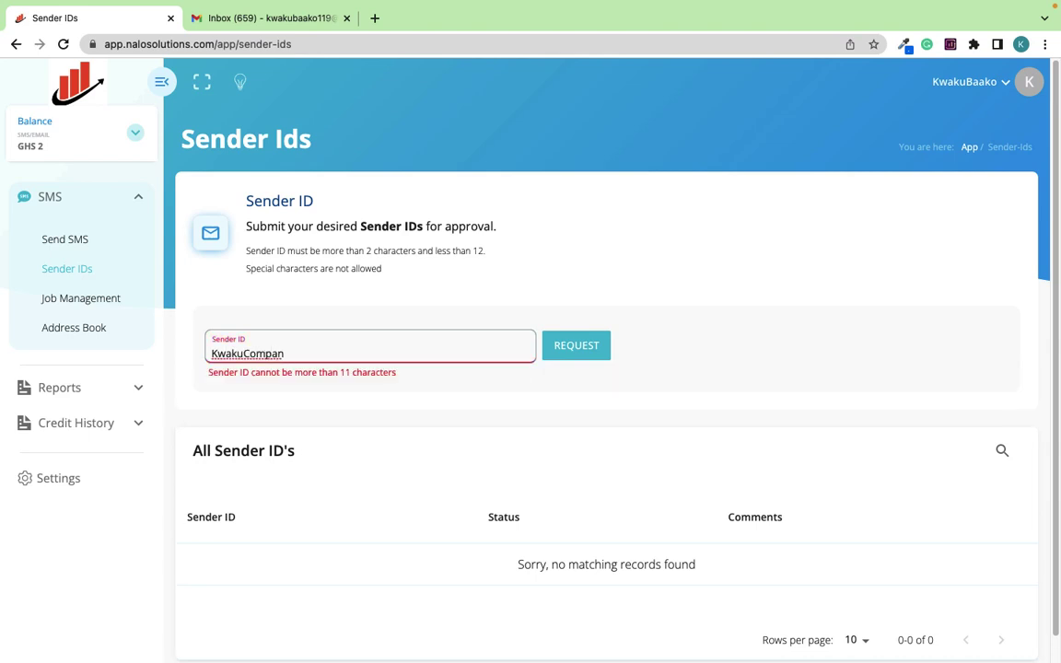
key(BackSpace)
key(BackSpace)
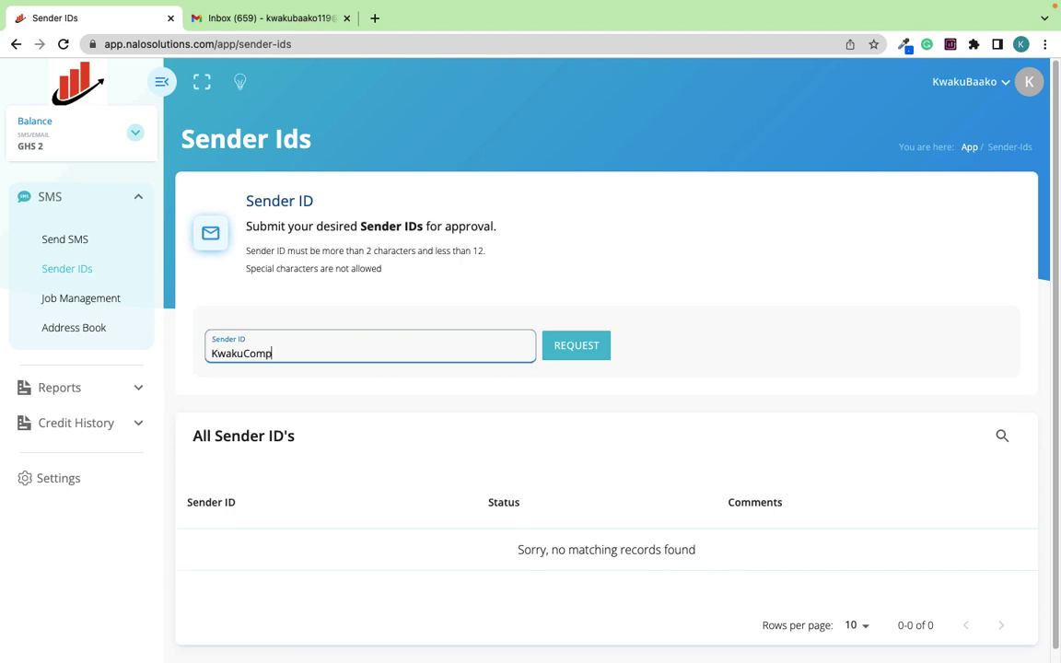
key(BackSpace)
key(BackSpace)
key(BackSpace)
key(BackSpace)
key(BackSpace)
key(BackSpace)
key(BackSpace)
text(KCompany)
click(577, 347)
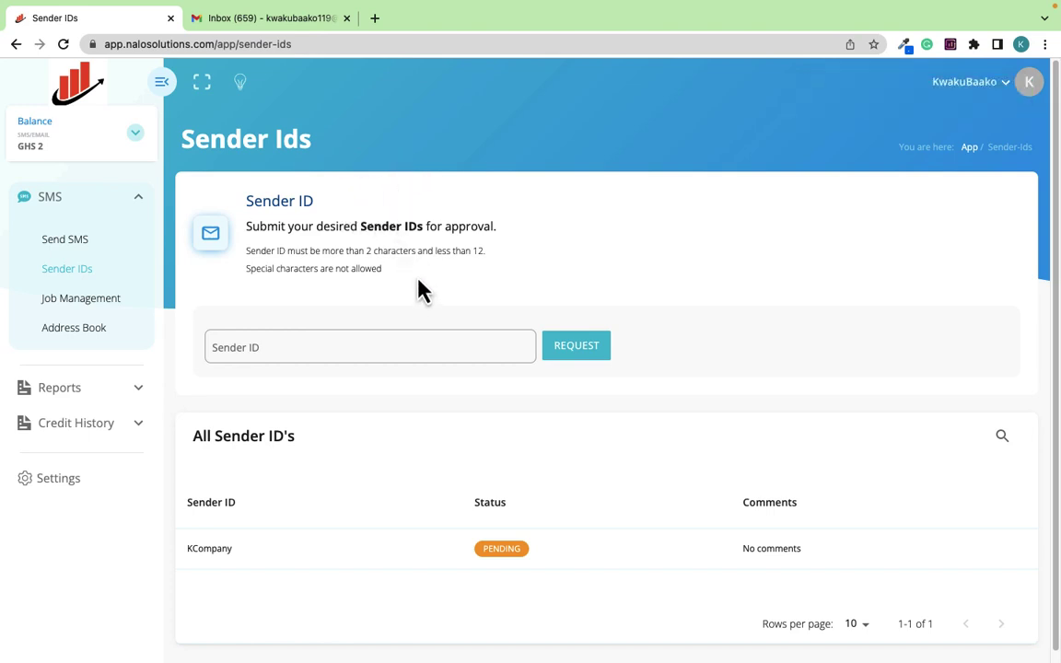
Reload so KCompany shows ACTIVE, then go to Send SMS under the SMS sidebar section
click(64, 45)
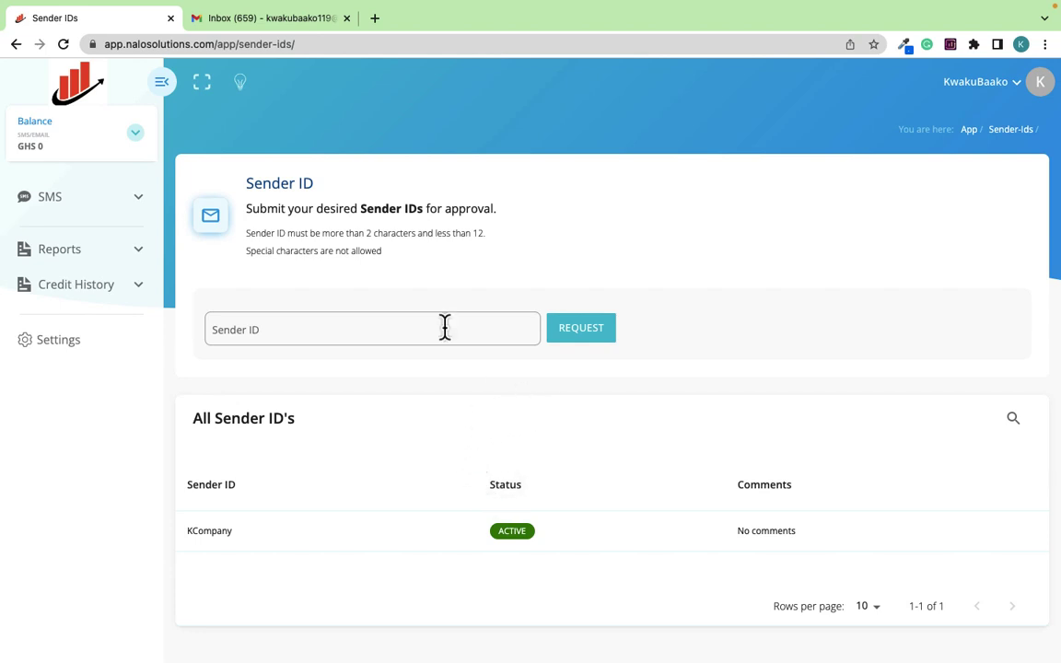
click(78, 210)
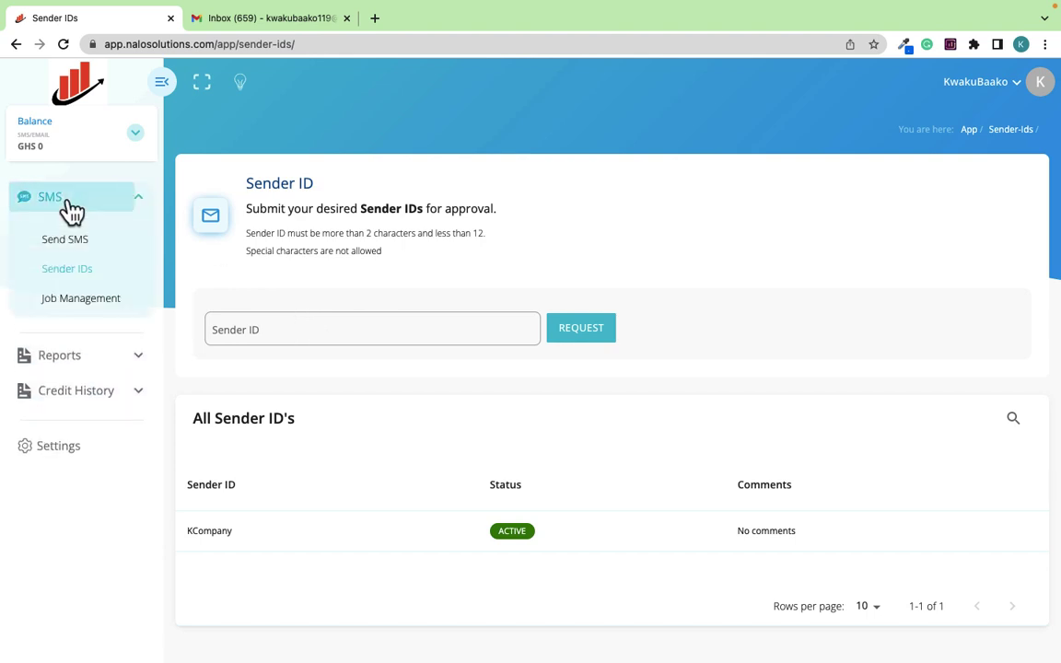
click(74, 243)
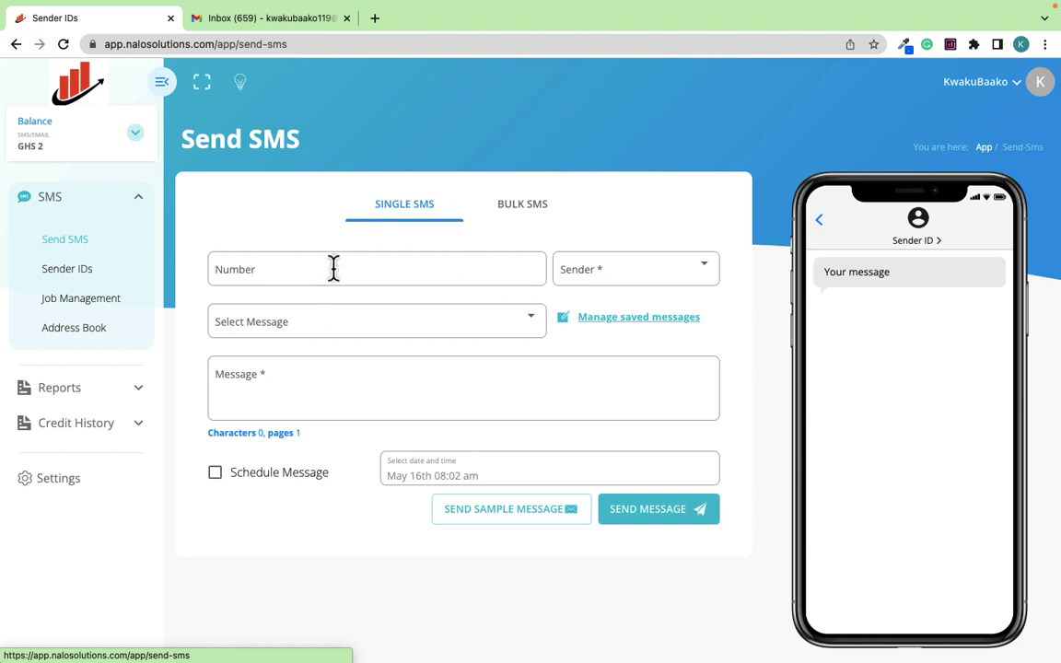
Enter the recipient's phone number and choose KCompany as the sender
click(284, 274)
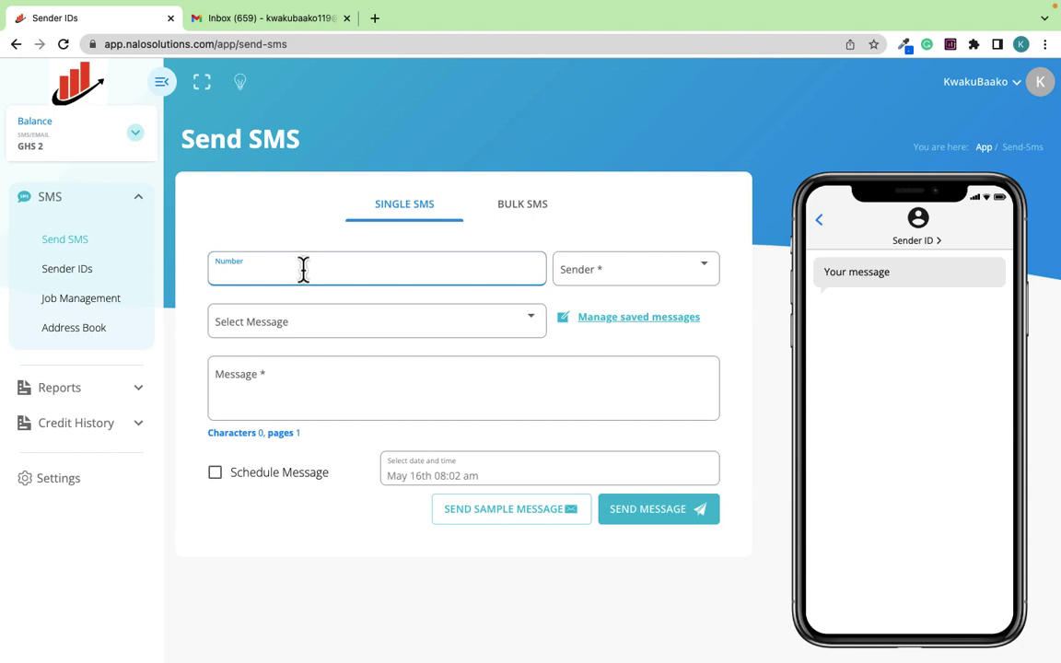
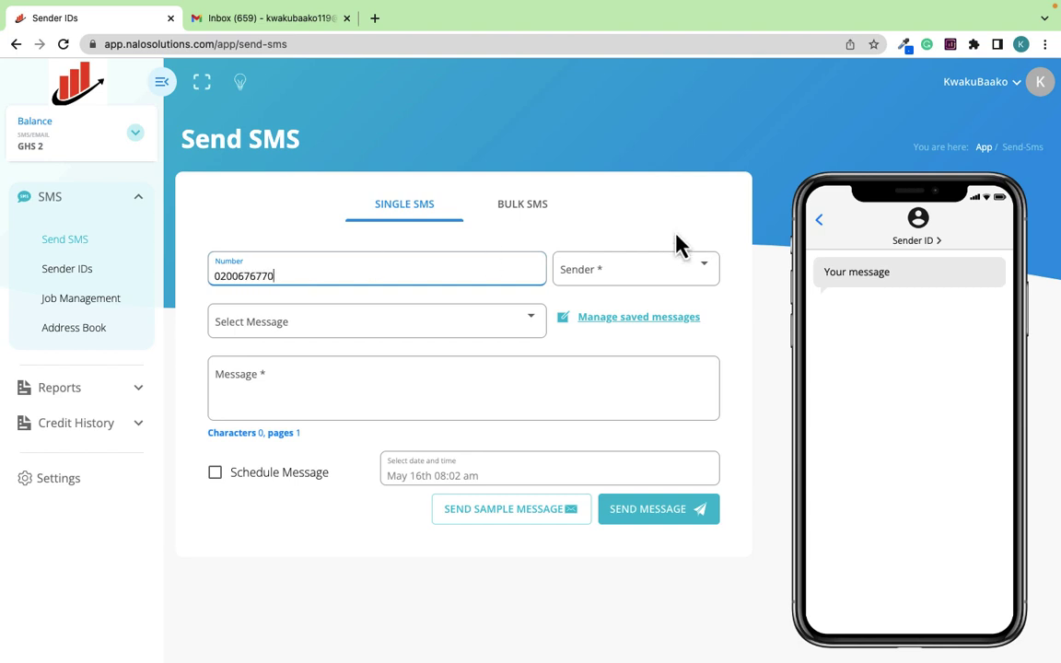
click(608, 269)
click(598, 304)
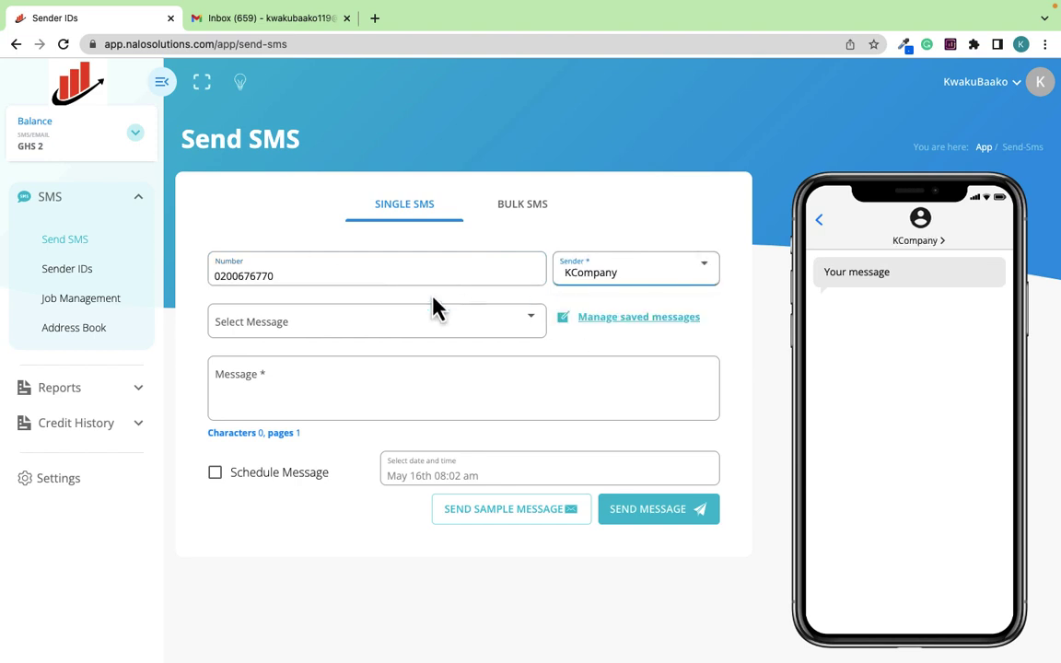
Find the Select Message list empty and open the saved-message manager instead
click(292, 333)
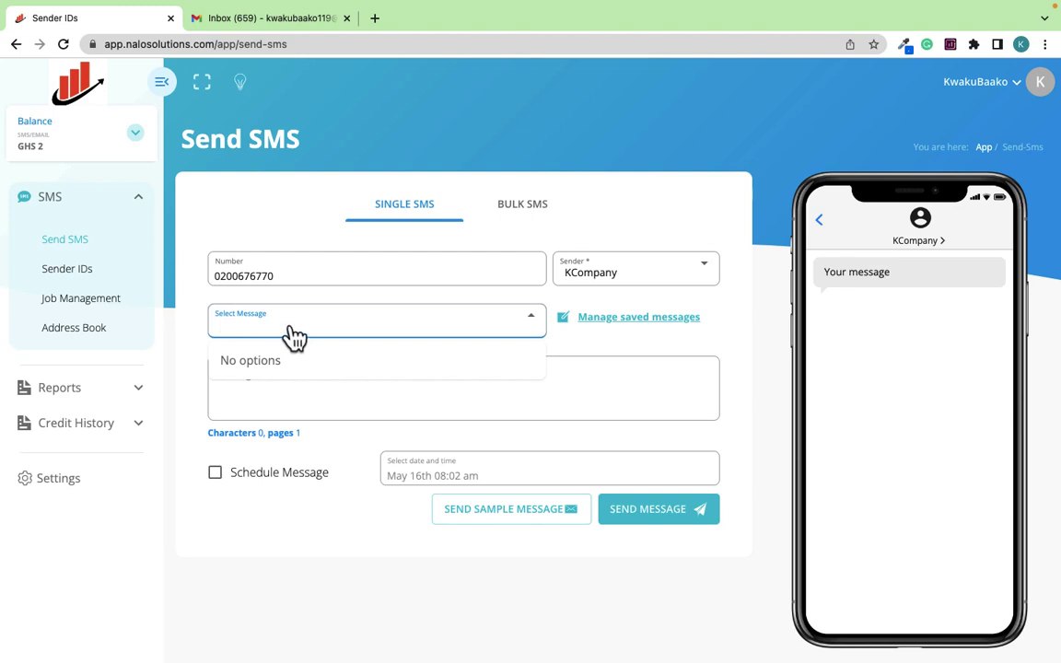
click(578, 356)
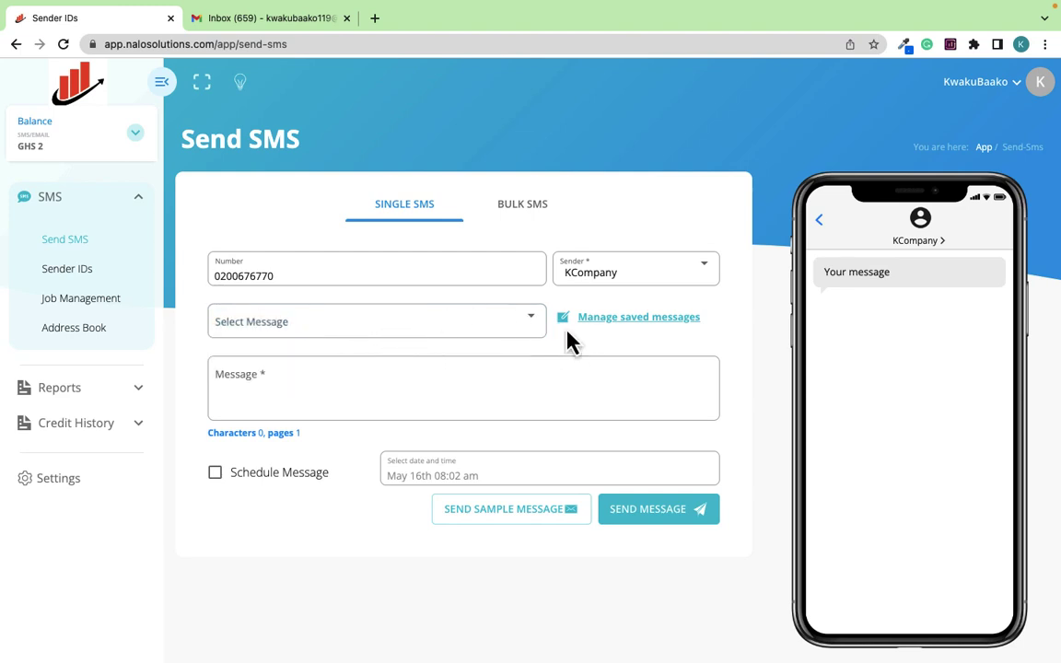
click(609, 322)
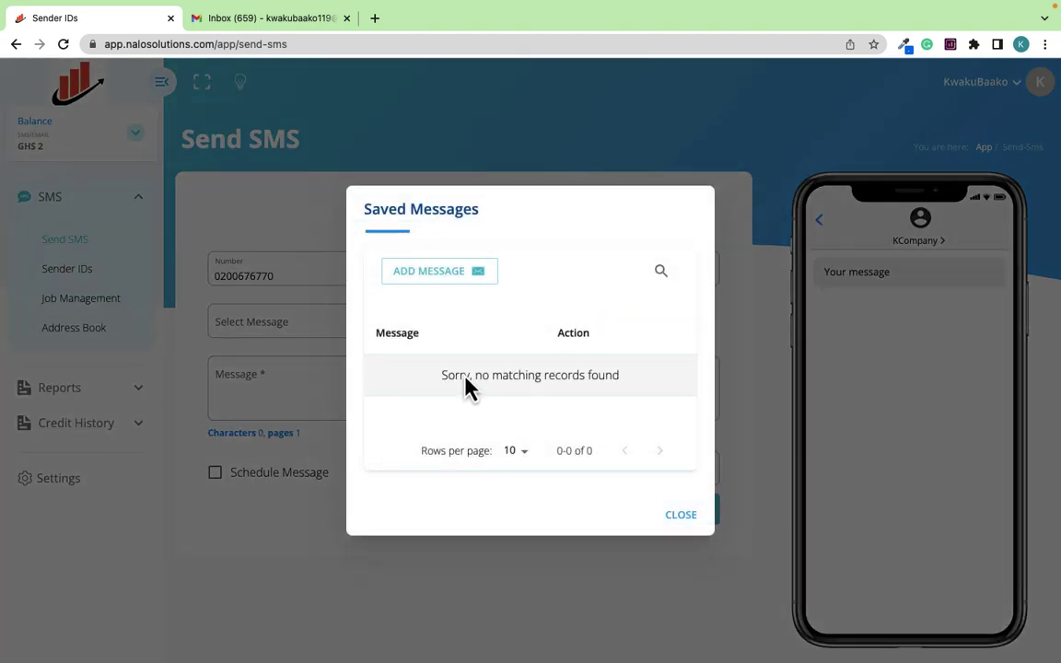
click(429, 272)
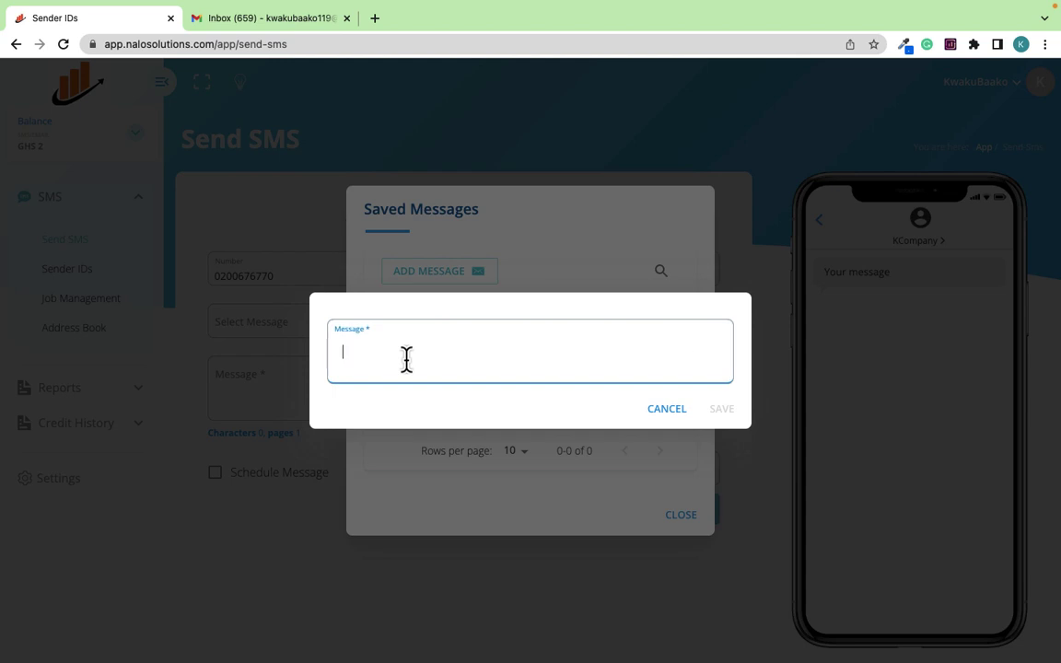
text(We)
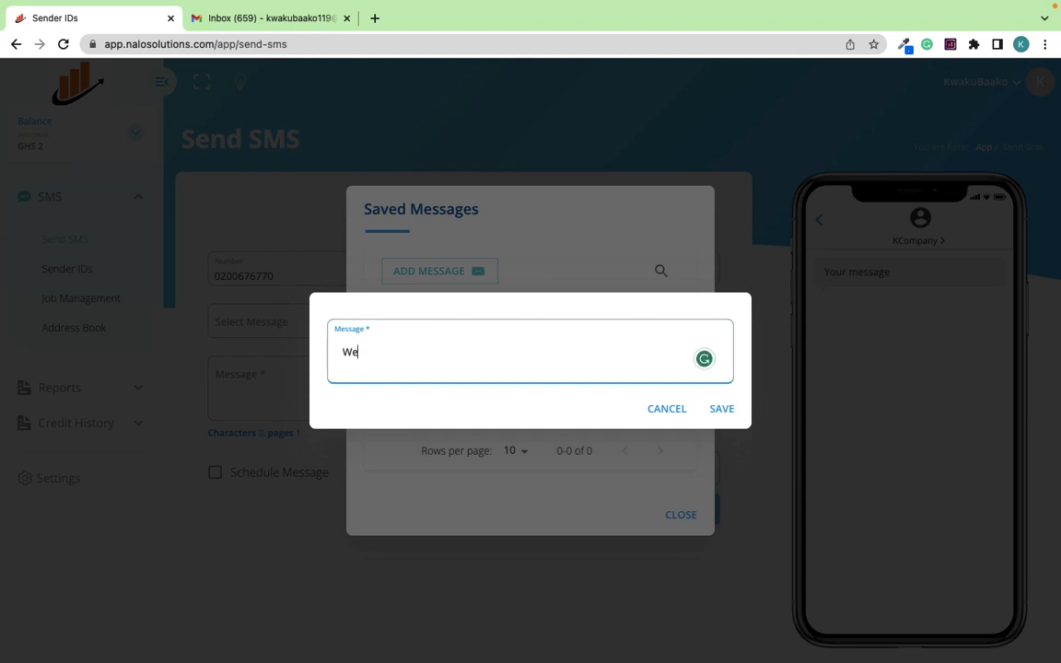
text( are reminding eac)
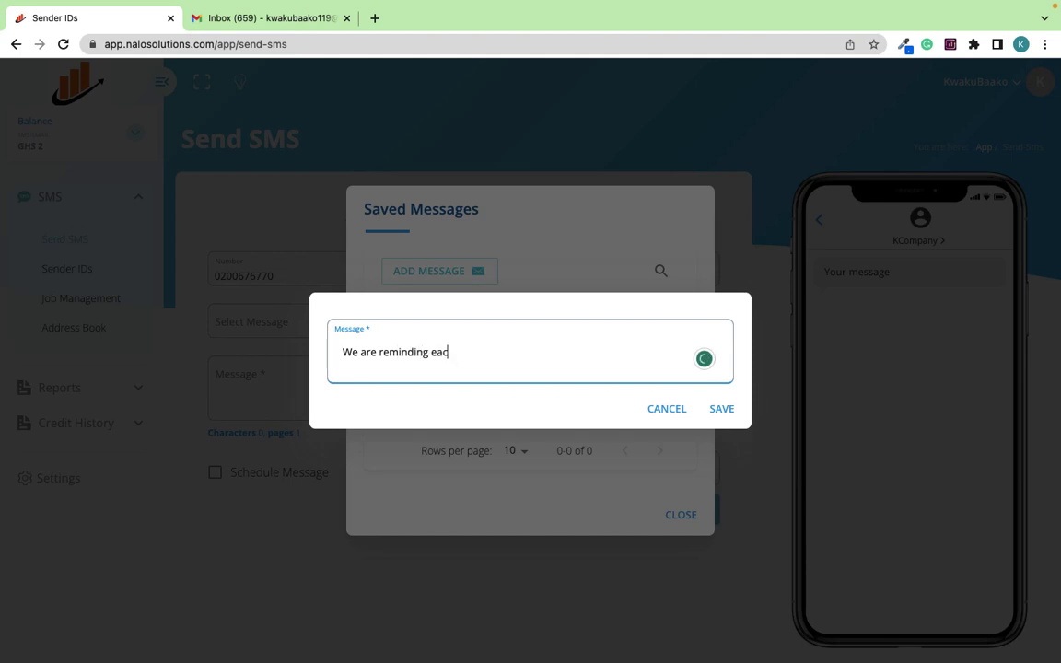
text(h one of you to visit)
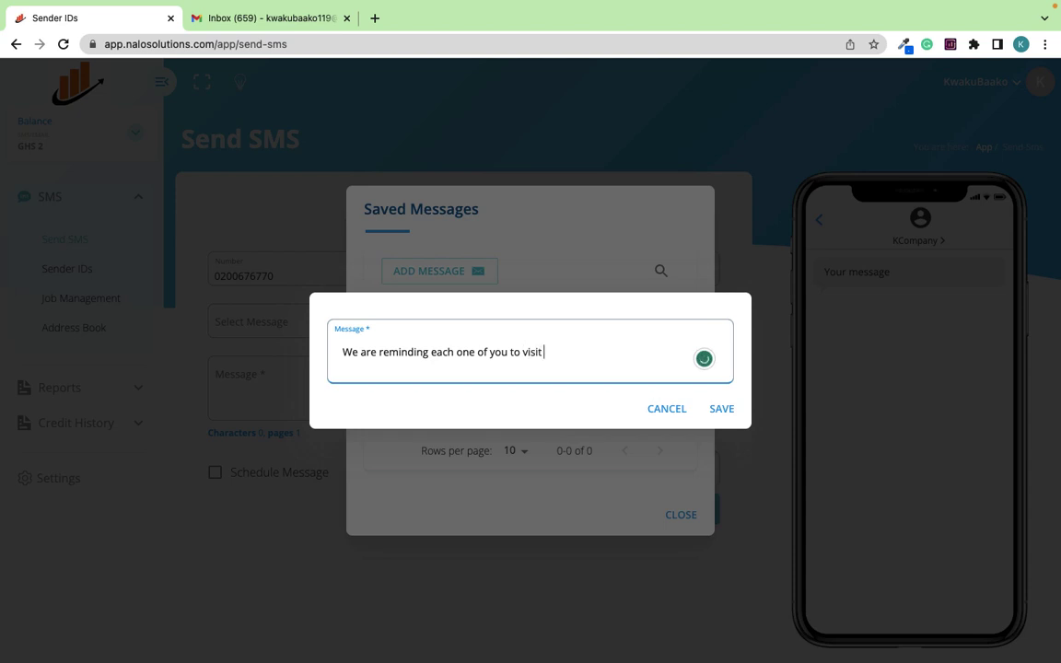
text( https://rapidentr)
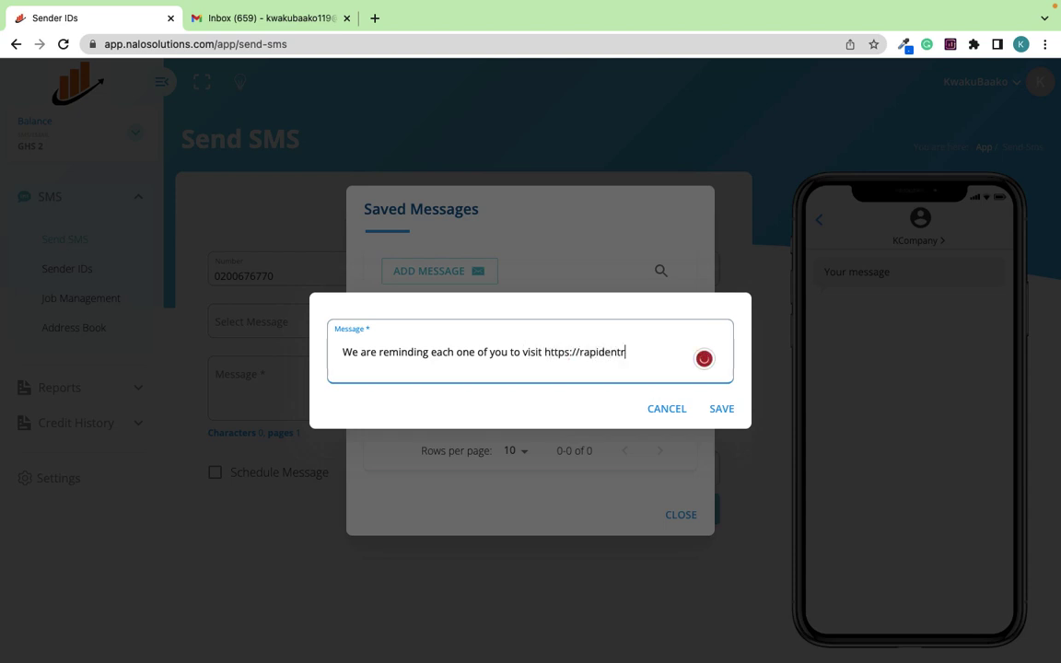
text(eprenru)
text(eurs.com)
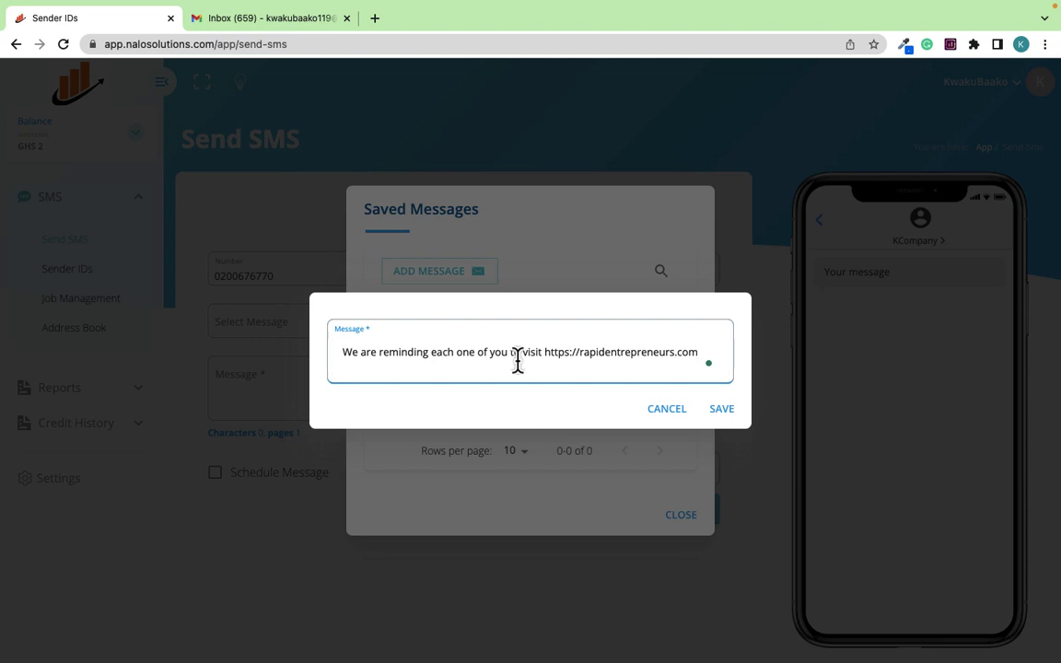
click(720, 410)
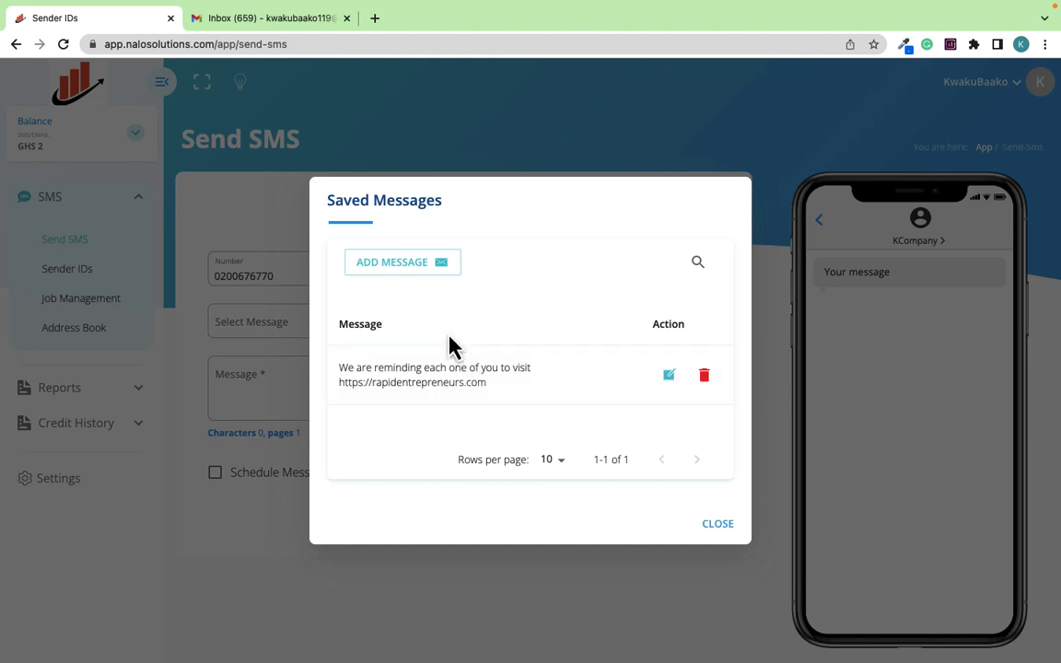
click(715, 524)
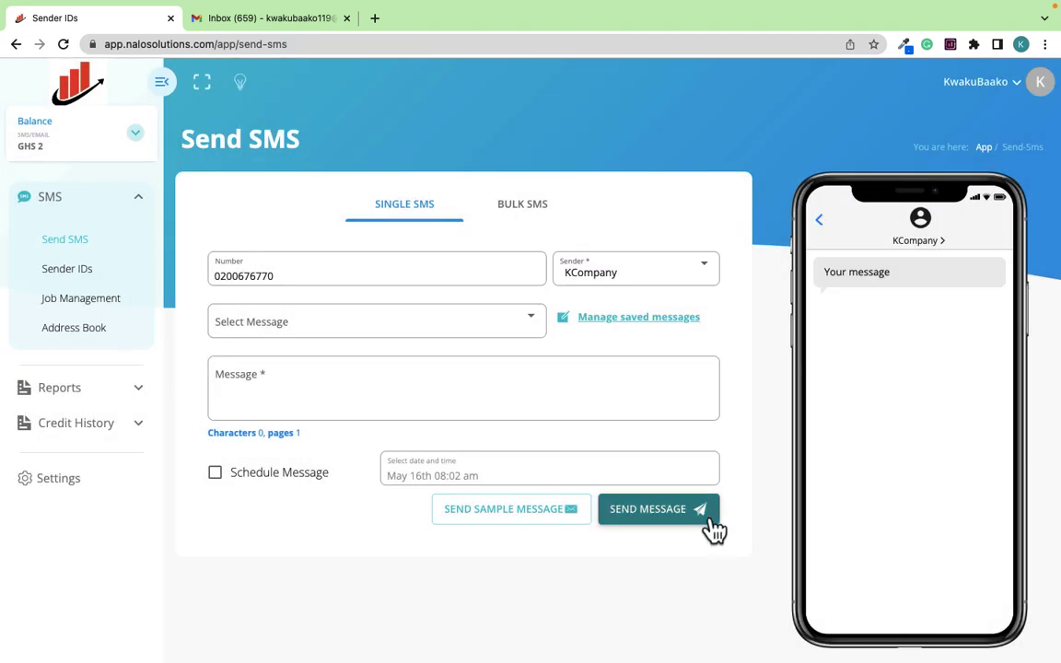
Reload the form, re-enter the recipient's number, and insert the saved reminder message
click(290, 326)
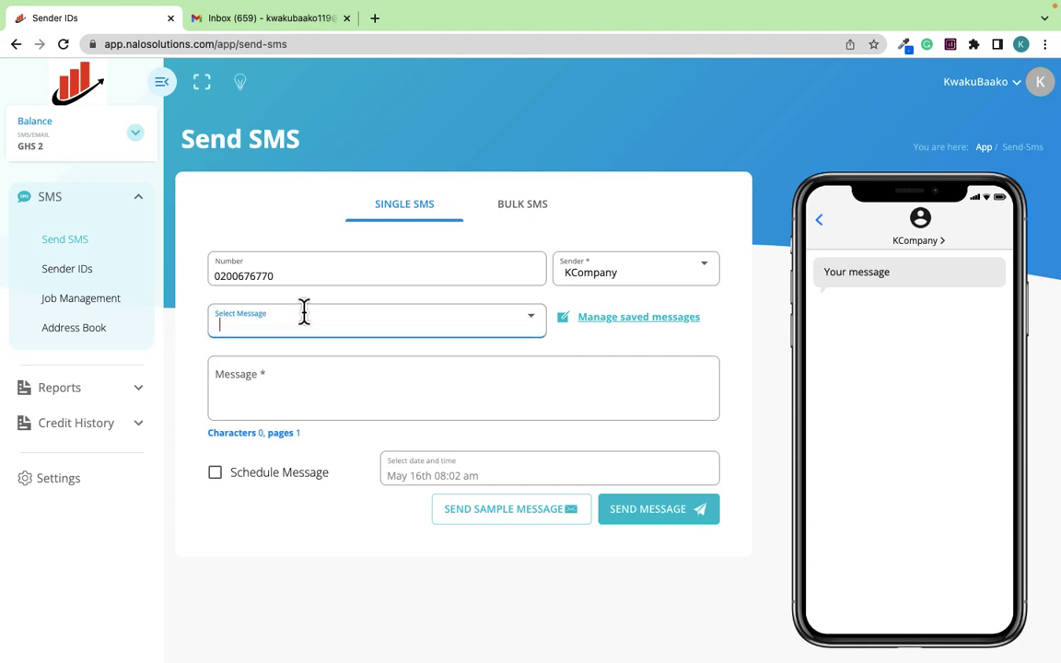
click(64, 45)
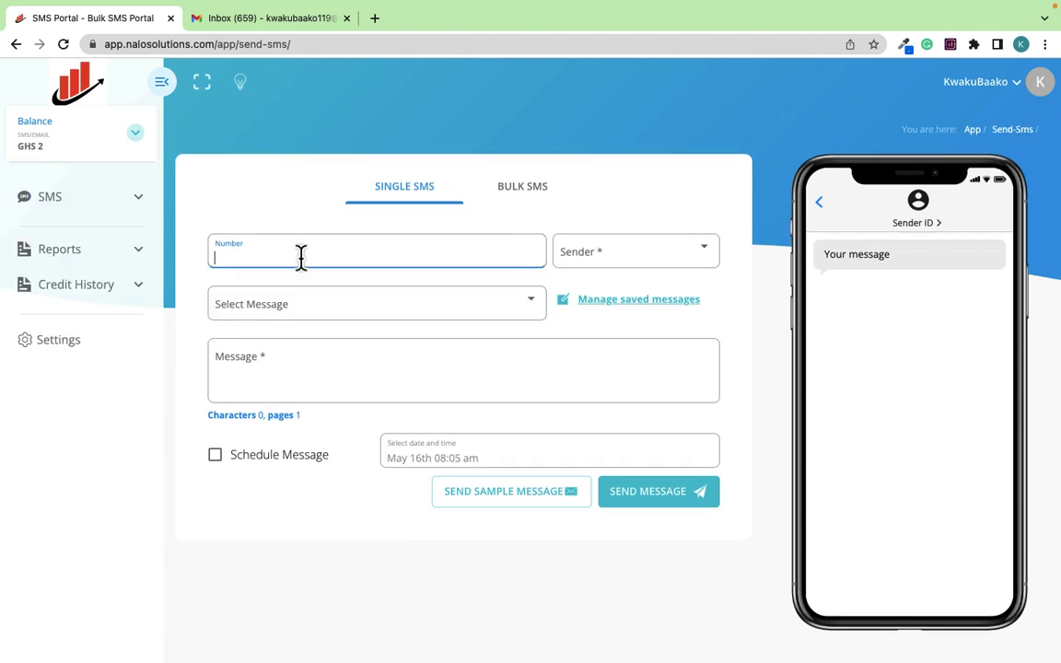
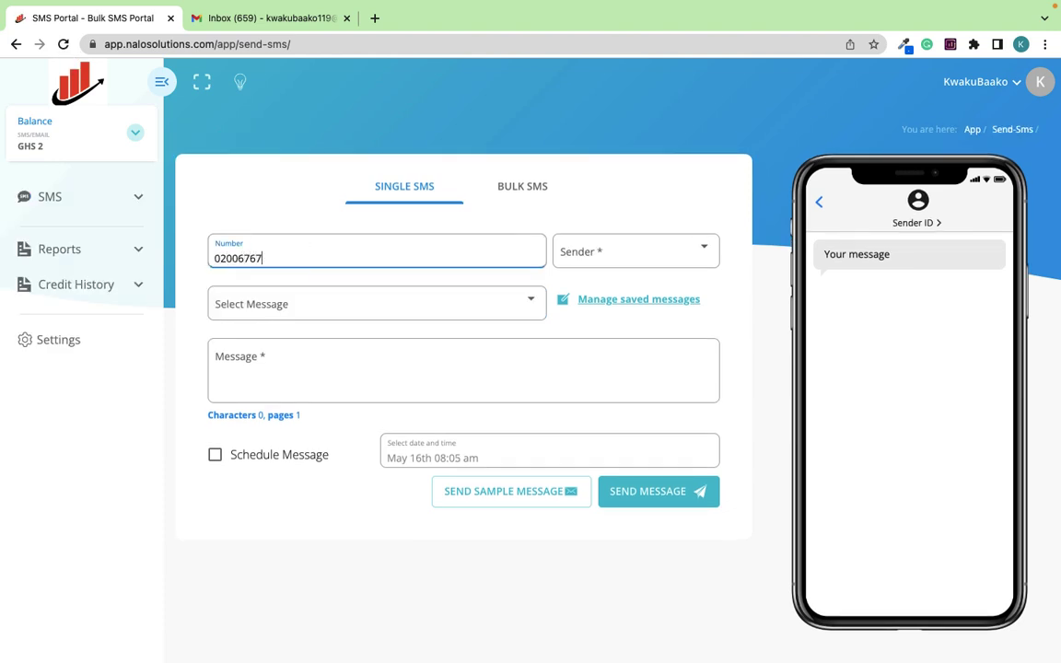
click(295, 308)
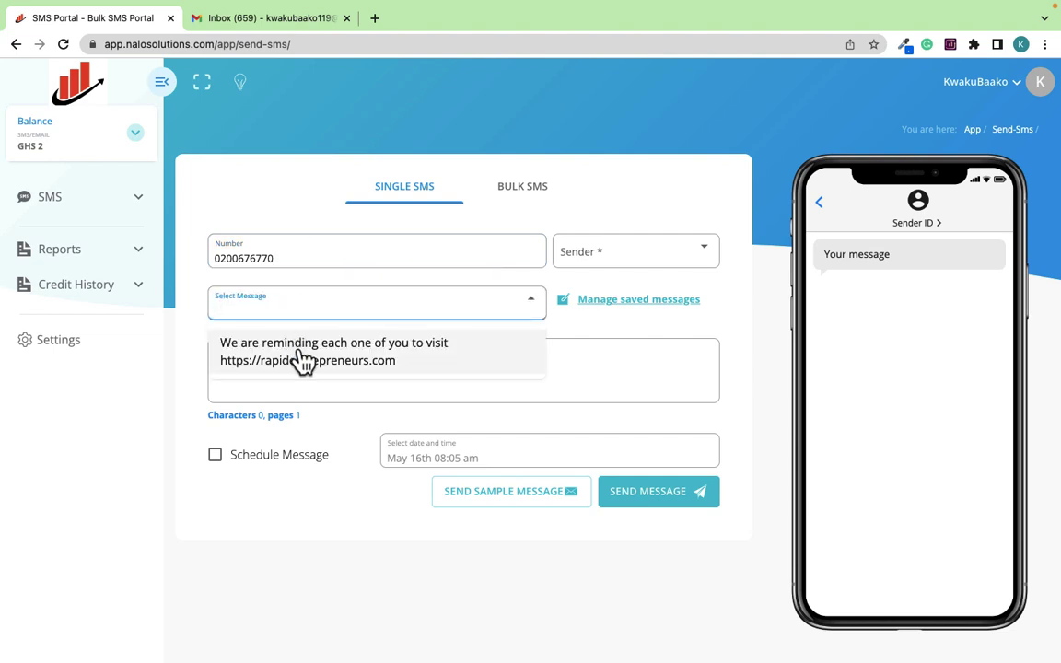
click(302, 355)
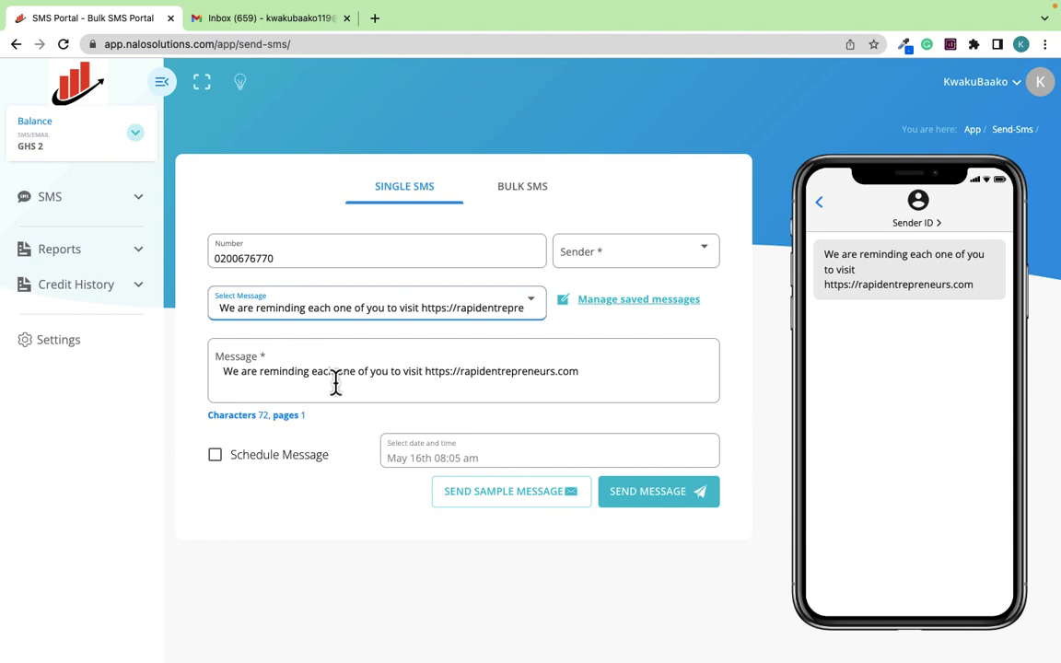
Append '. This is it.' to the message and set KCompany as the sender
click(627, 374)
text(.)
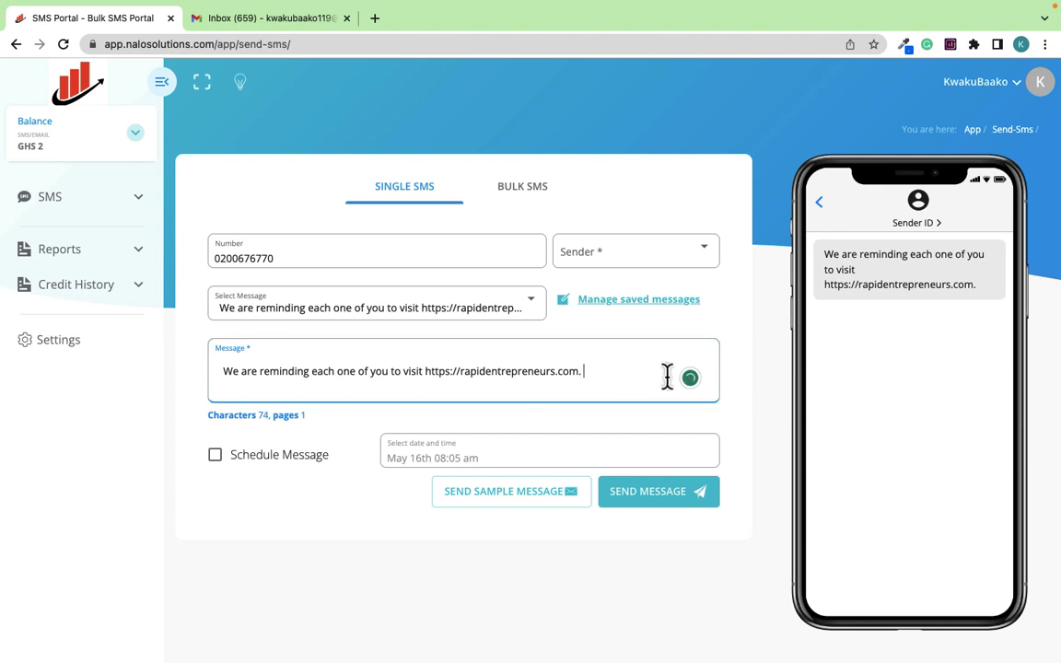
text( This )
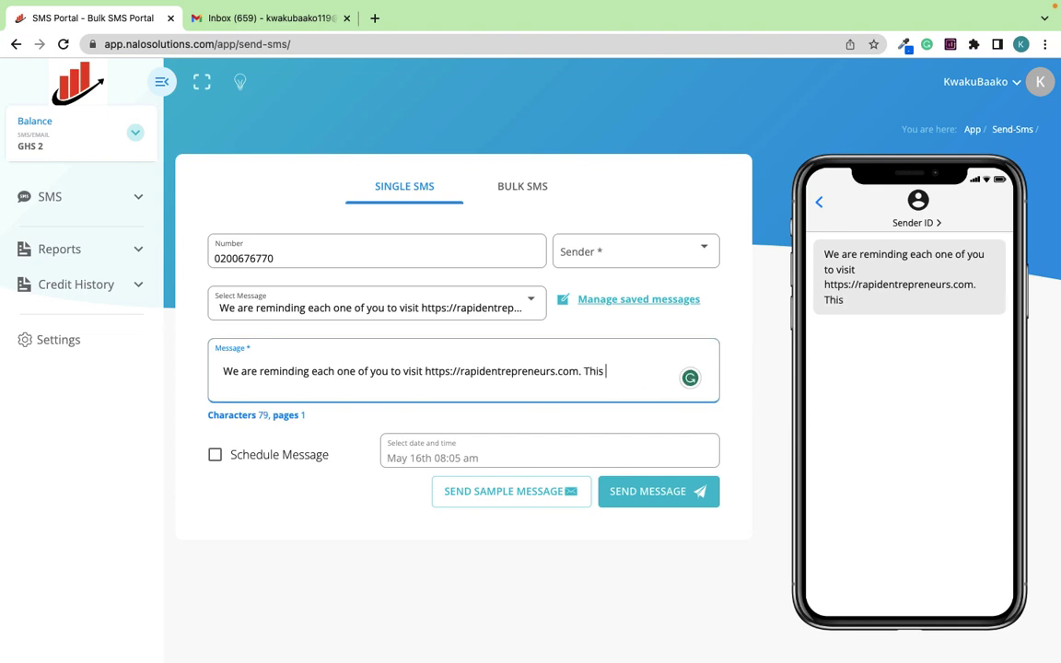
text(is it.)
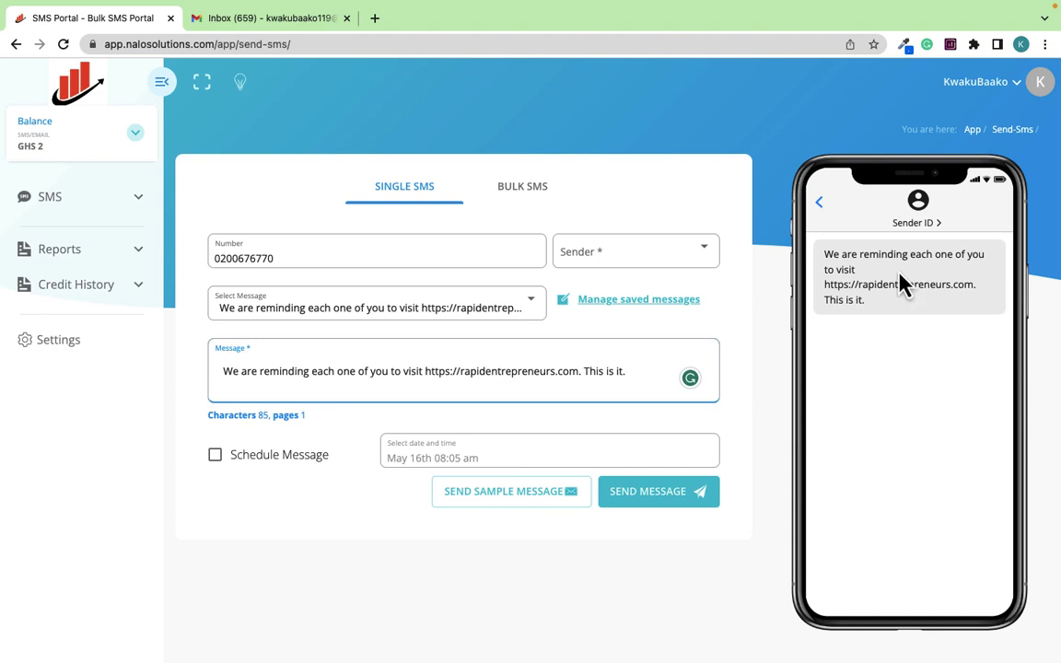
click(627, 261)
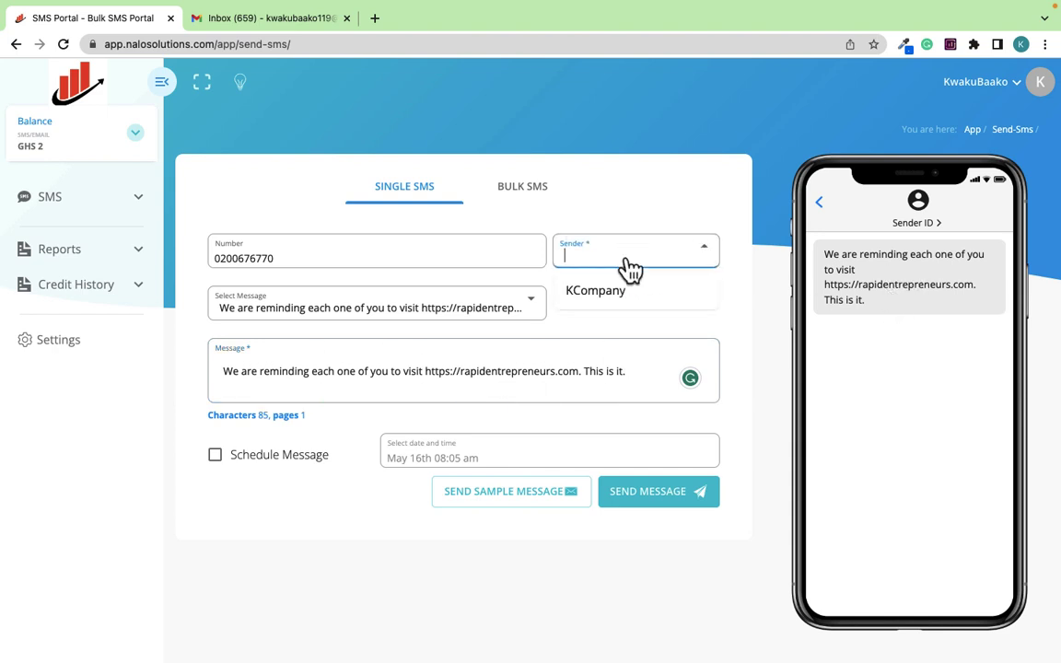
click(594, 291)
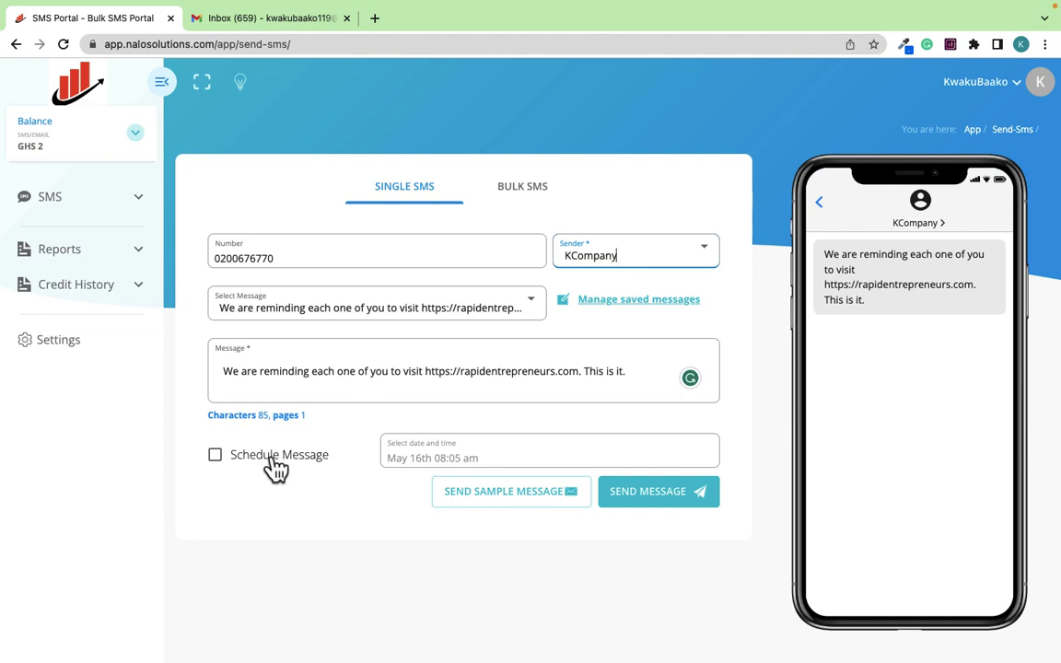
Enable scheduling and set the send date and time to May 17, 12:05 PM
click(214, 459)
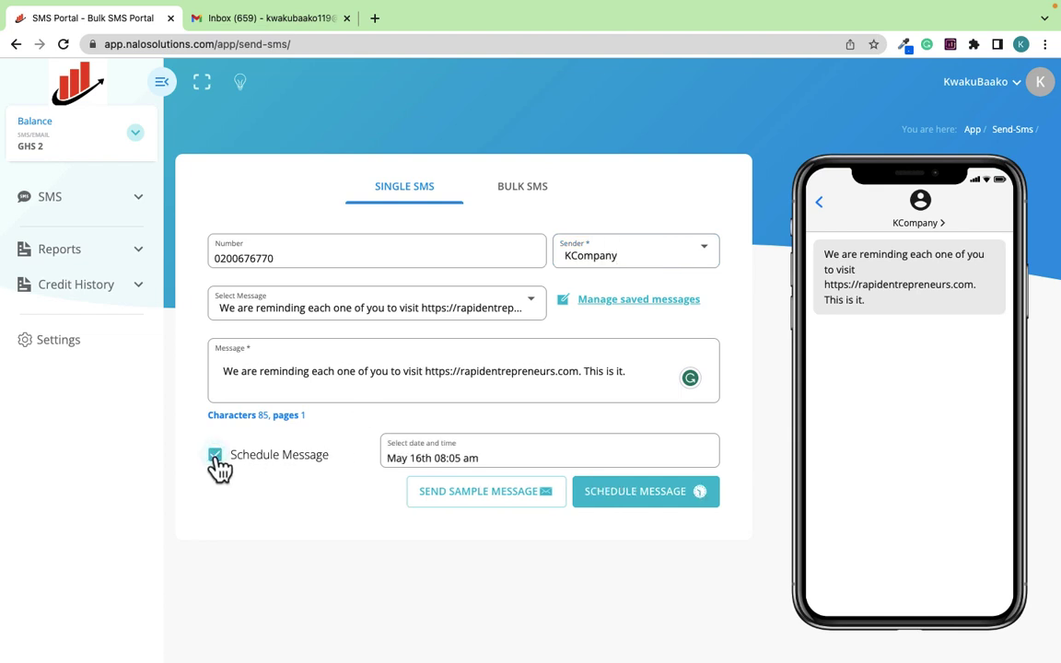
click(465, 460)
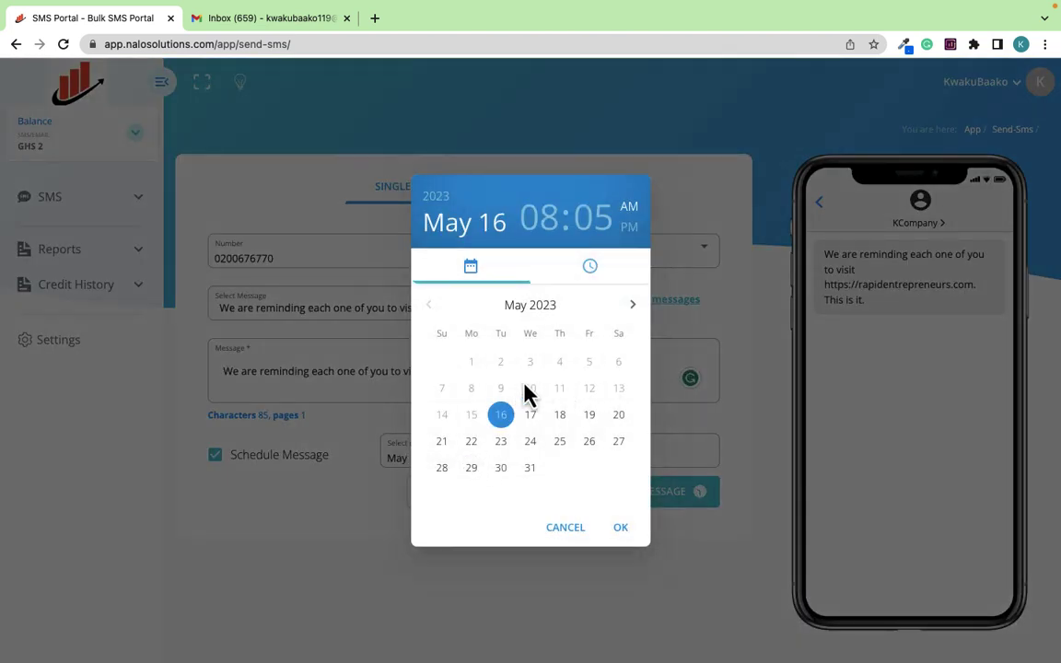
click(531, 416)
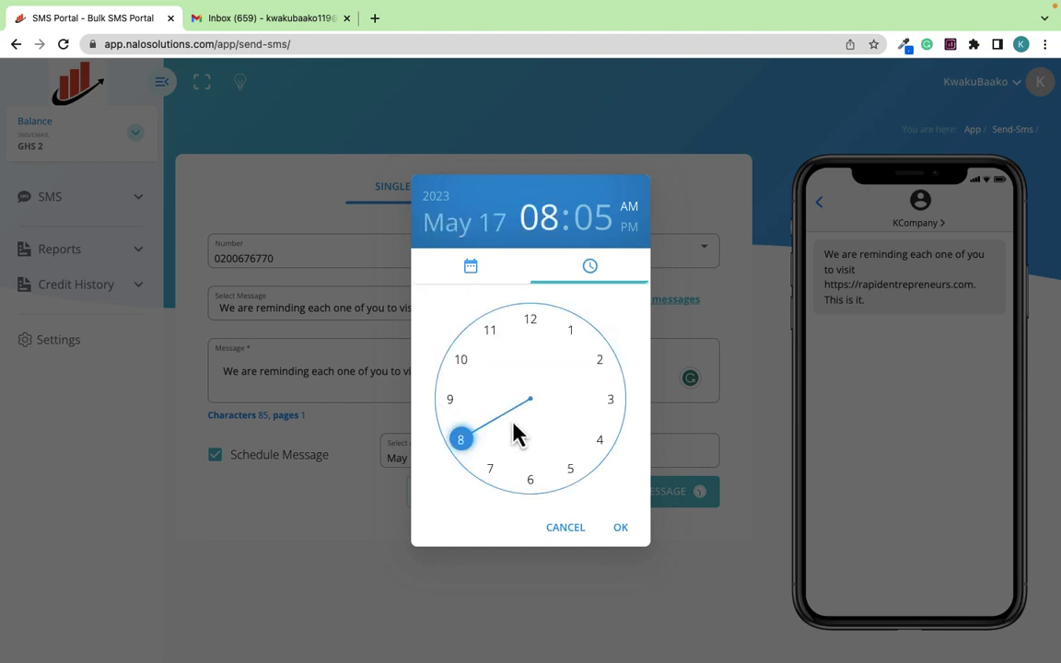
click(530, 330)
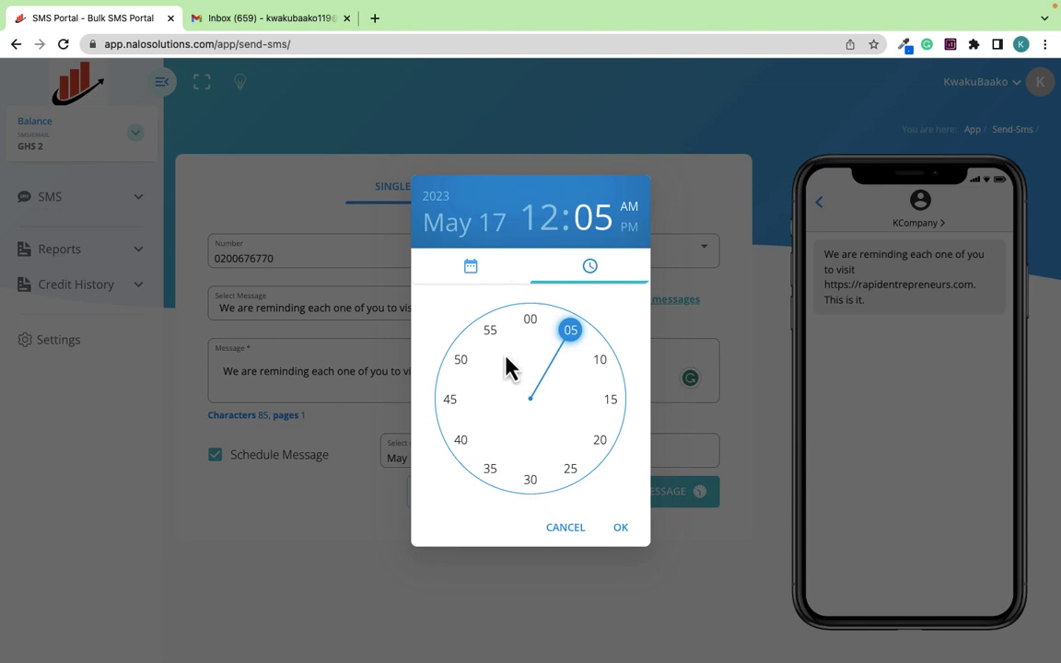
click(629, 226)
click(613, 528)
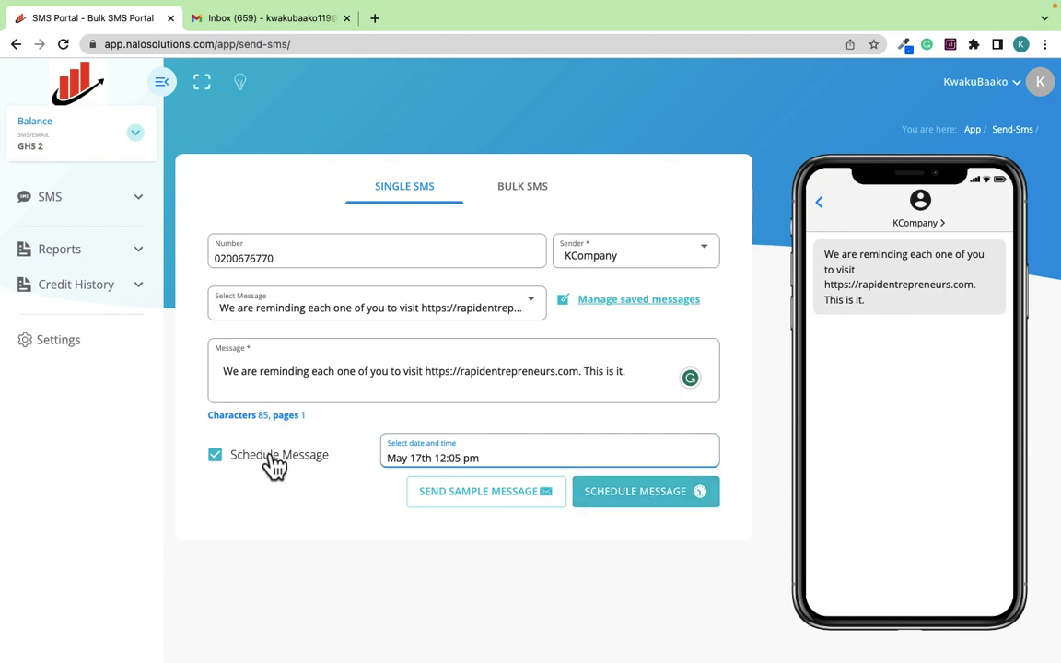
Send the reminder immediately with scheduling off, confirm the summary, and switch to the phone view
click(216, 456)
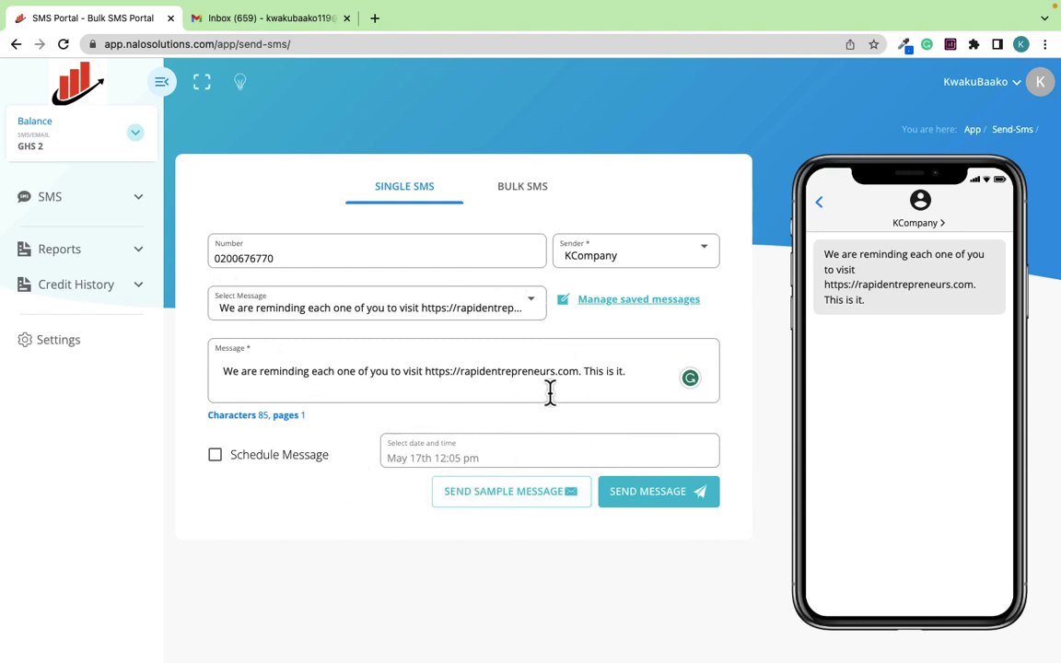
click(651, 502)
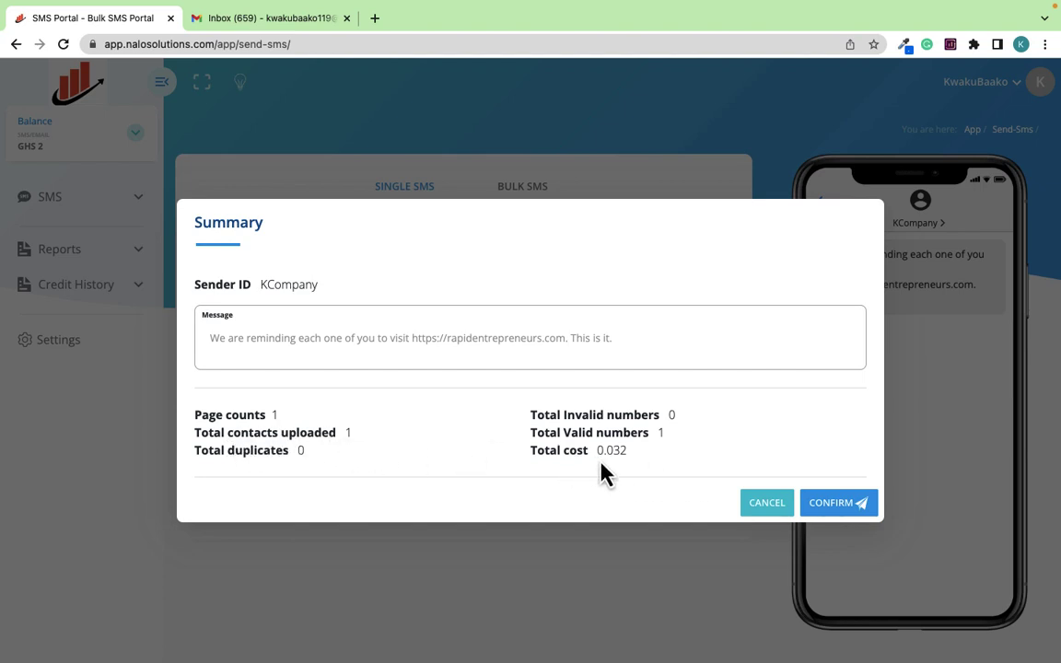
click(842, 515)
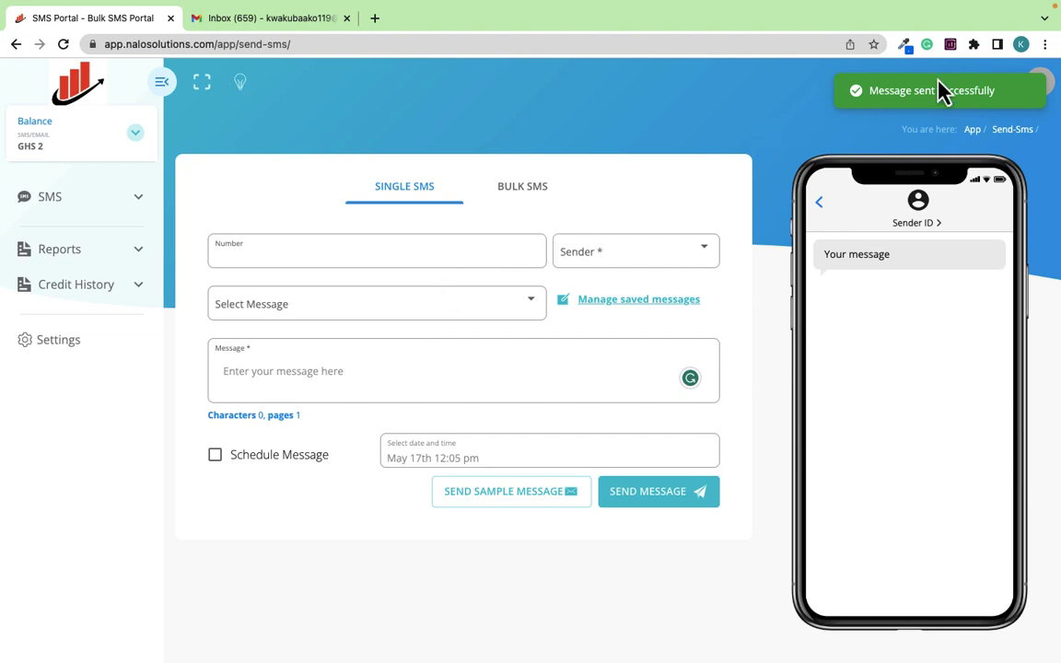
click(1022, 44)
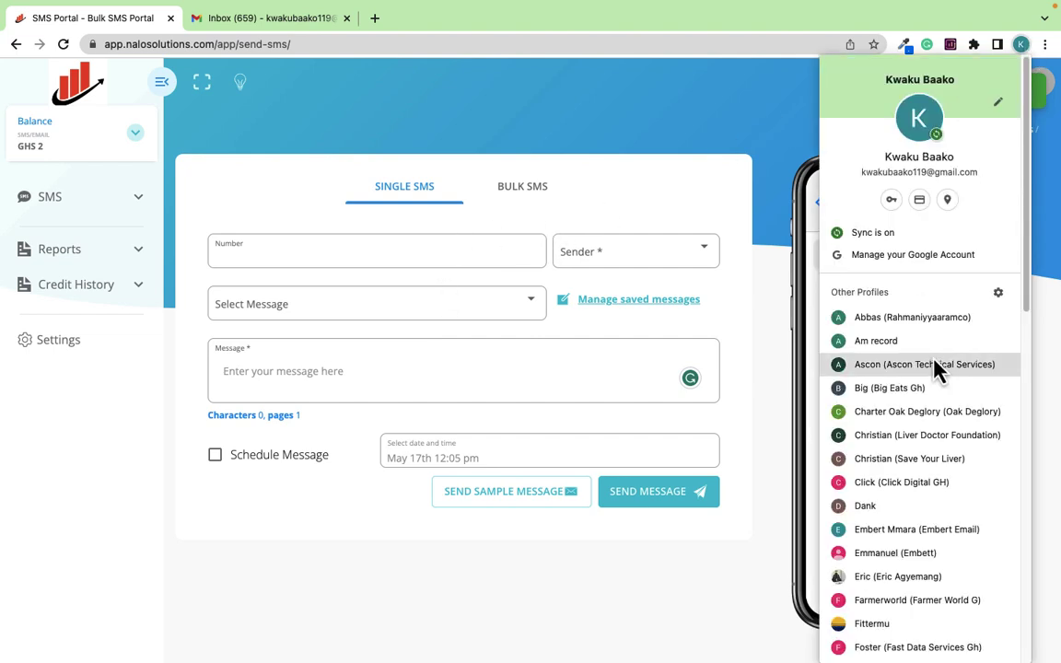
scroll(935, 367, down, 10)
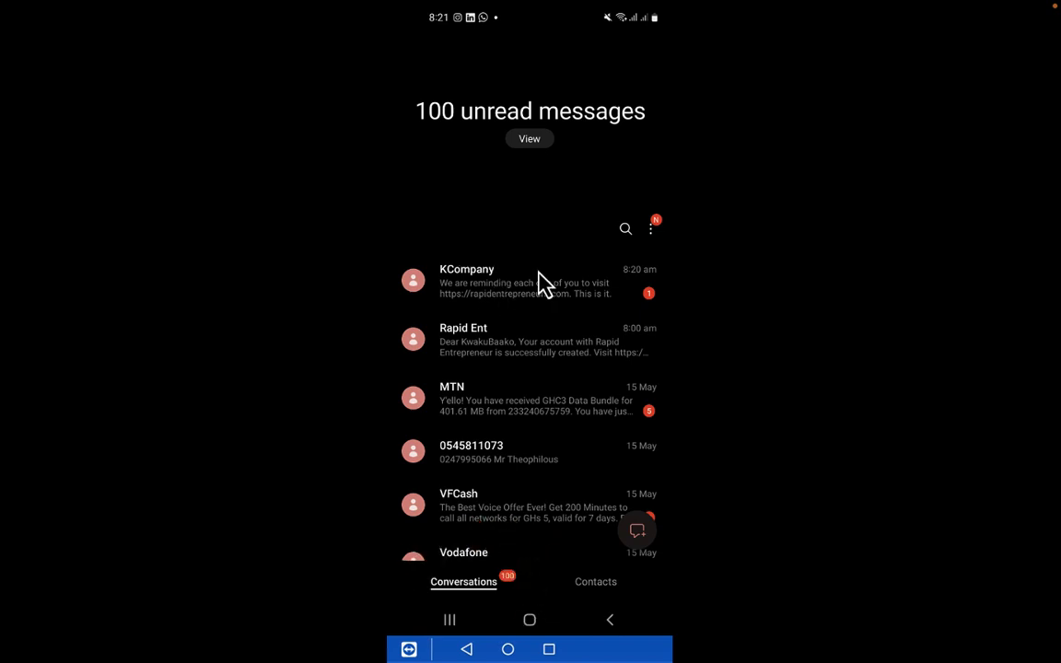
Open the KCompany conversation in the mirrored phone's Messages app
click(632, 243)
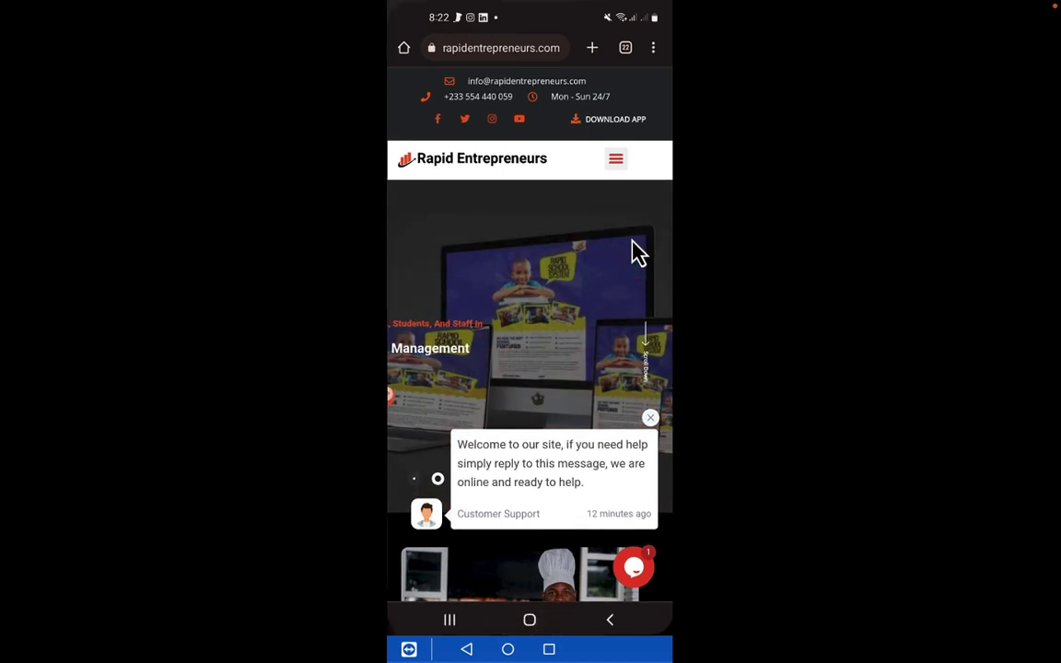
Return the phone to its home screen and swipe up to the app drawer
key(Home)
scroll(636, 253, down, 1)
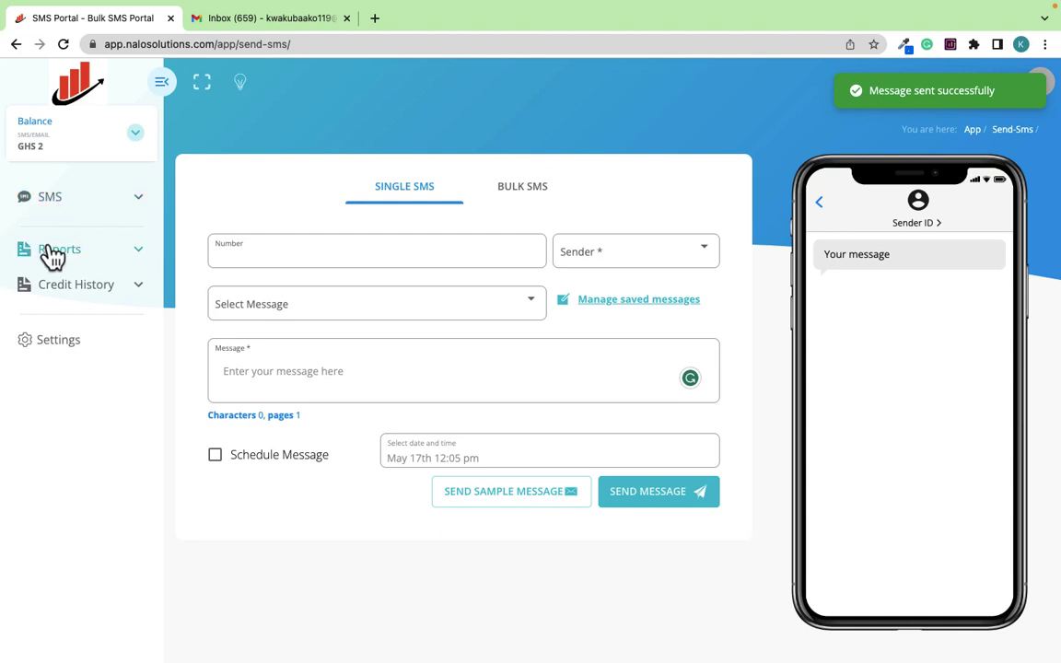
Download the Excel sample template from the Bulk SMS tab and open it in Excel
click(54, 210)
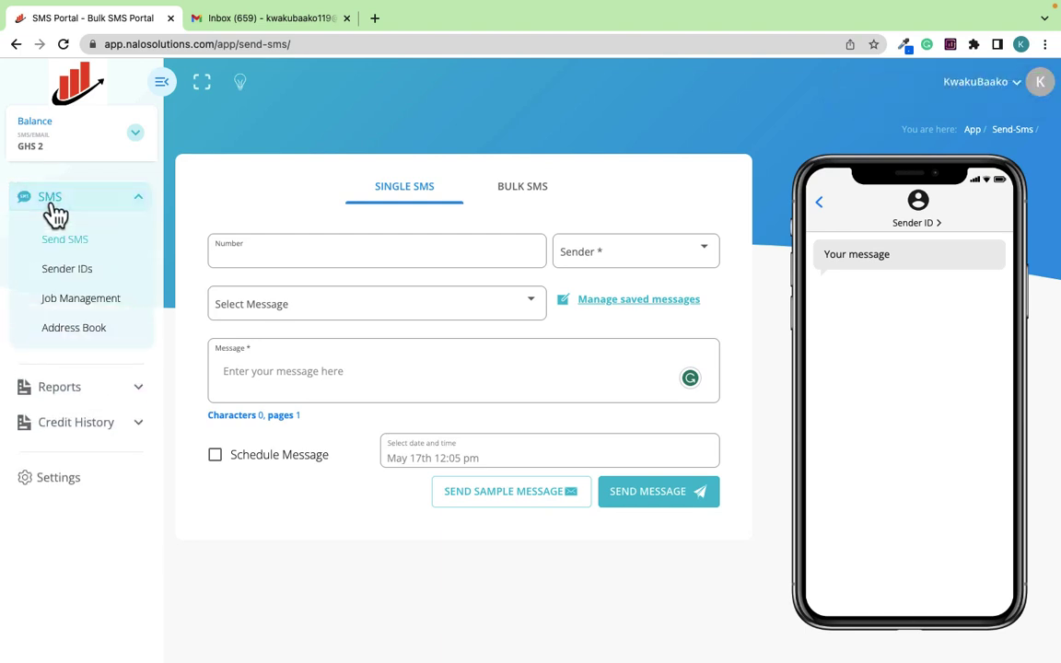
click(64, 243)
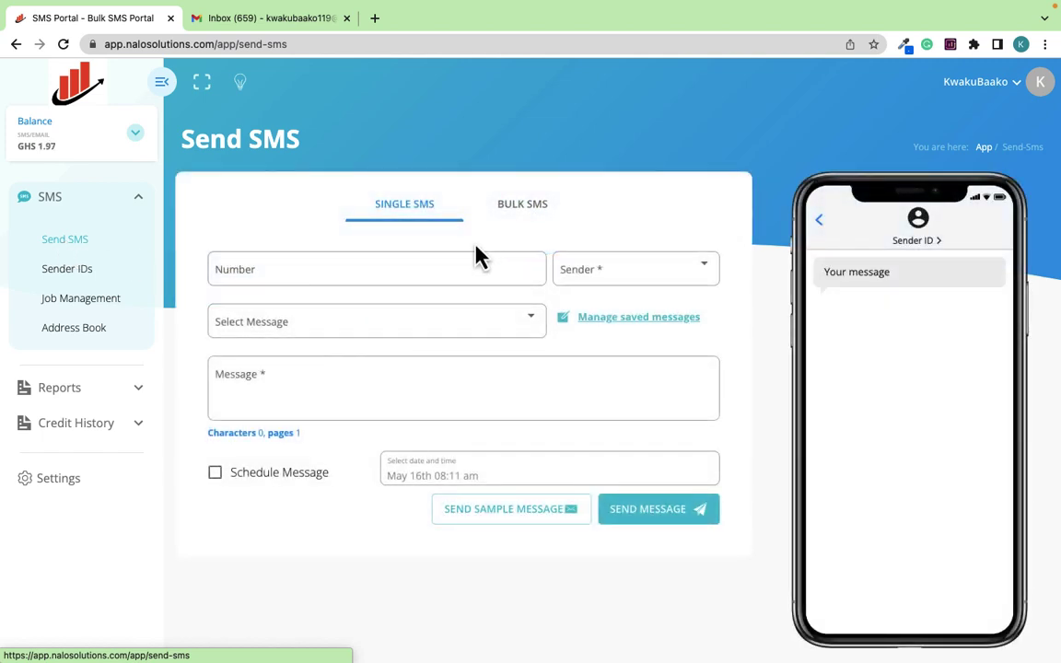
click(520, 211)
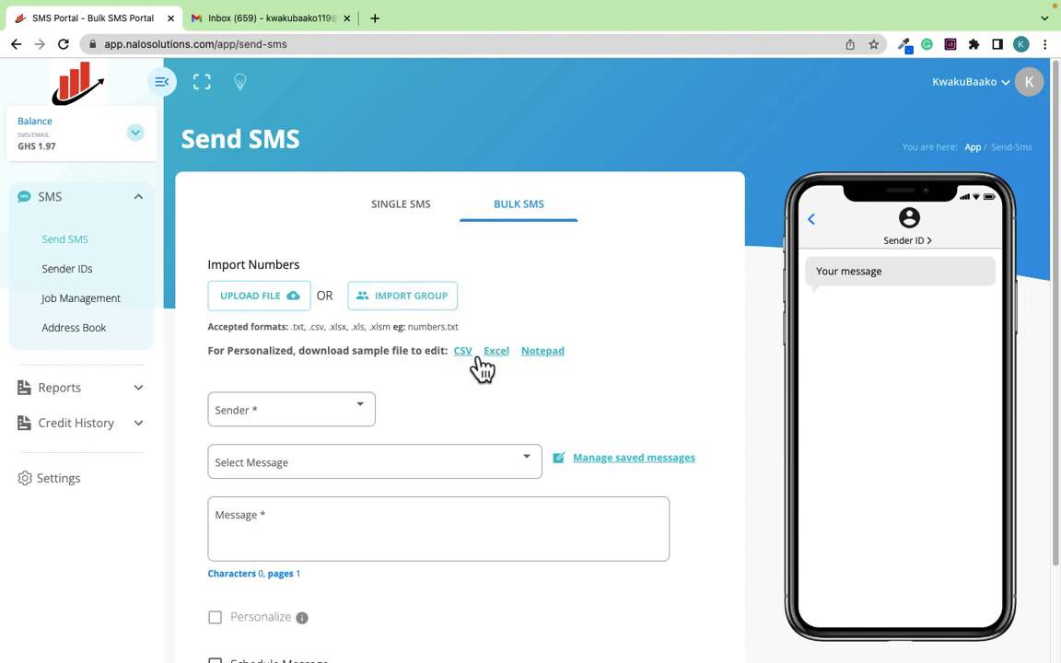
click(497, 365)
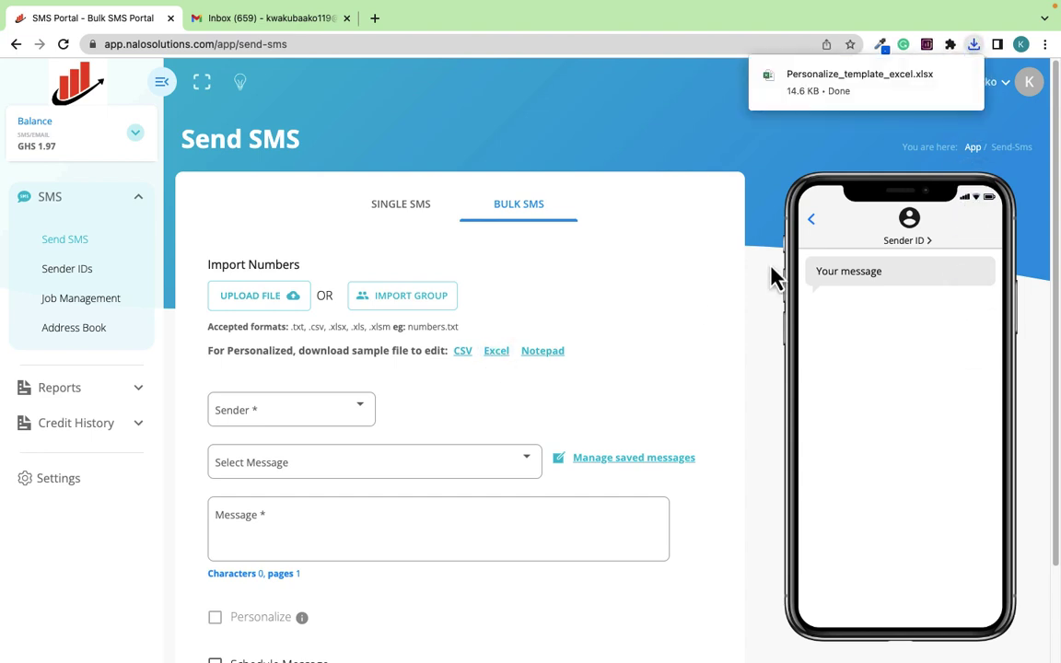
click(831, 86)
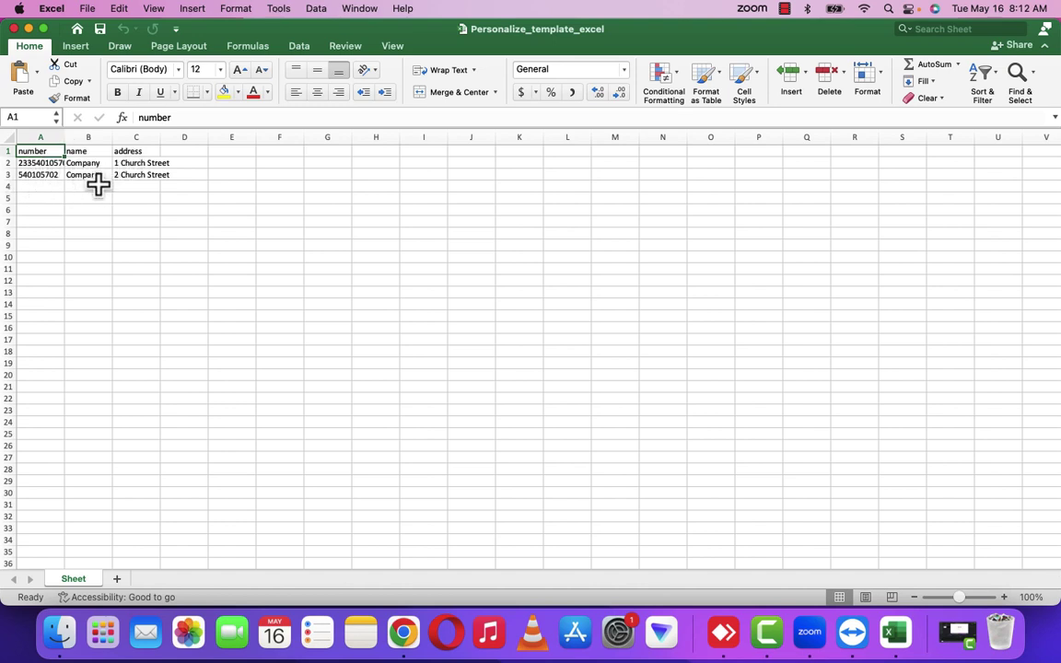
Enter the new contact's phone number and name in cell A4
click(39, 188)
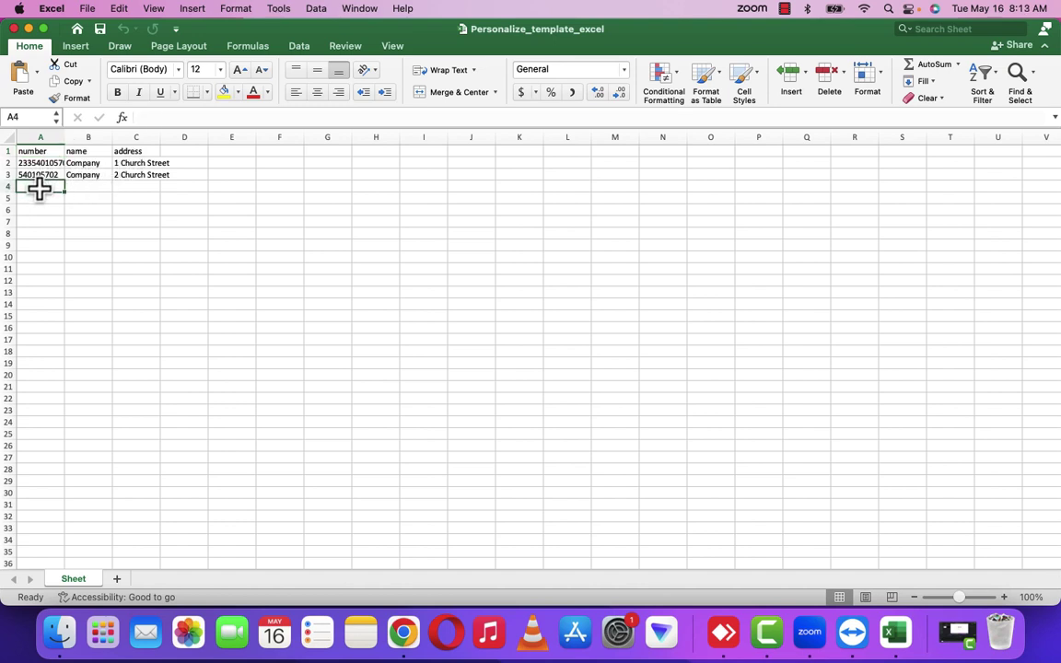
double_click(39, 188)
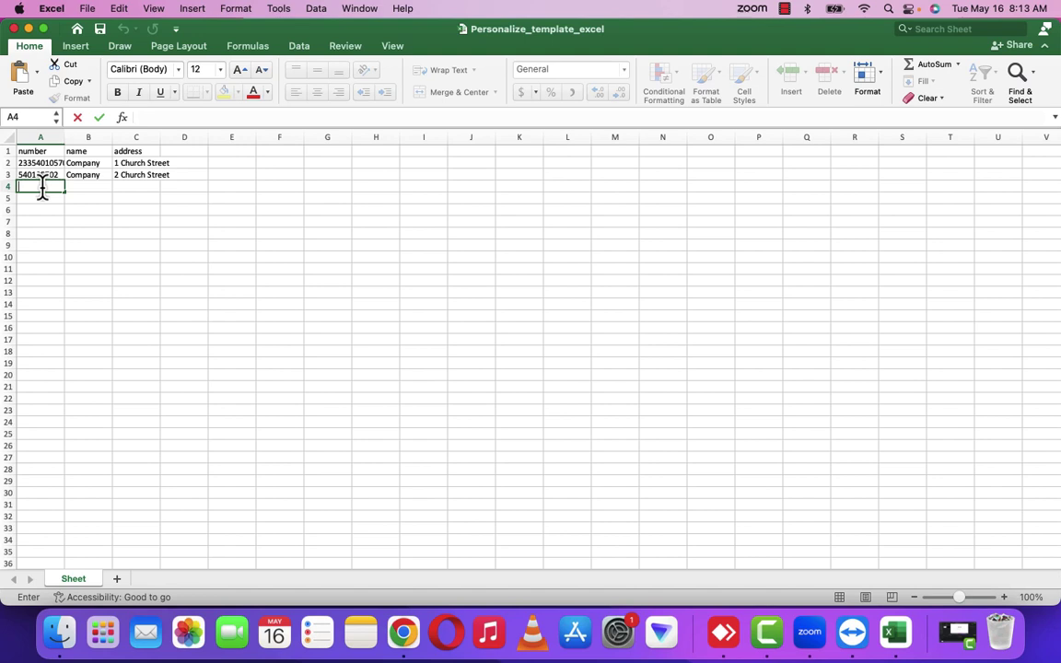
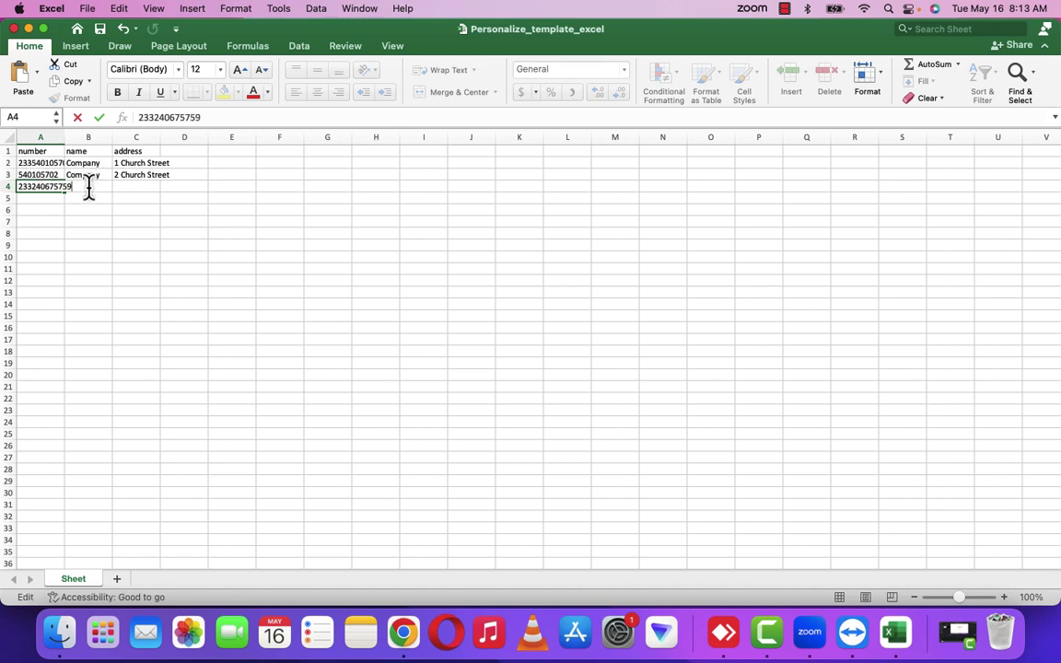
key(super+a)
key(Right)
text(Akosus)
key(BackSpace)
text(a)
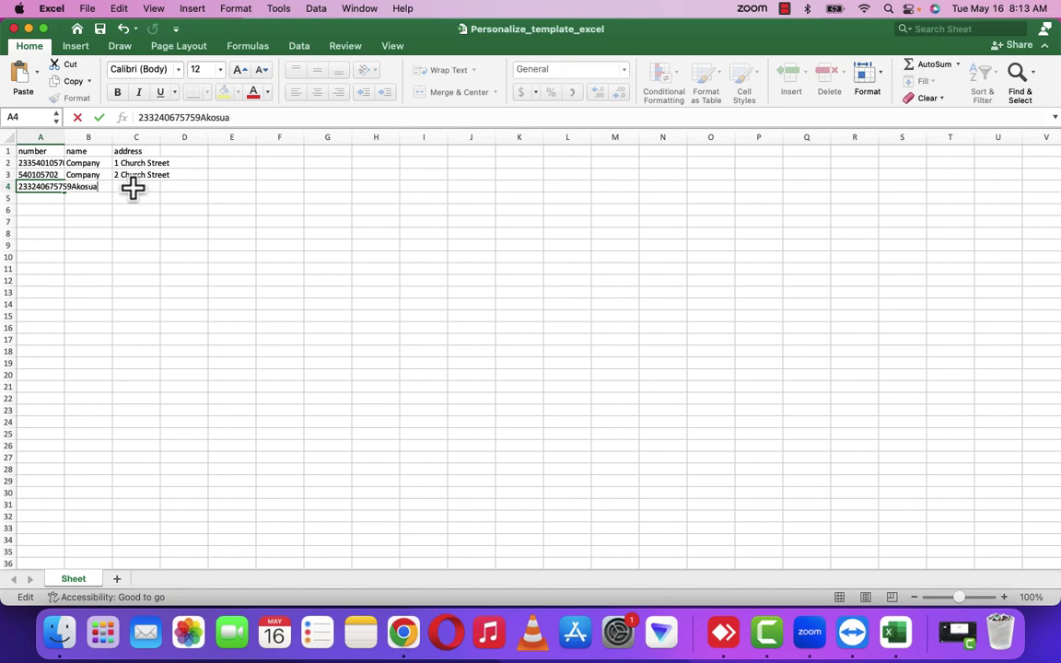
Enter Kumasi as the new contact's address in C4
click(135, 187)
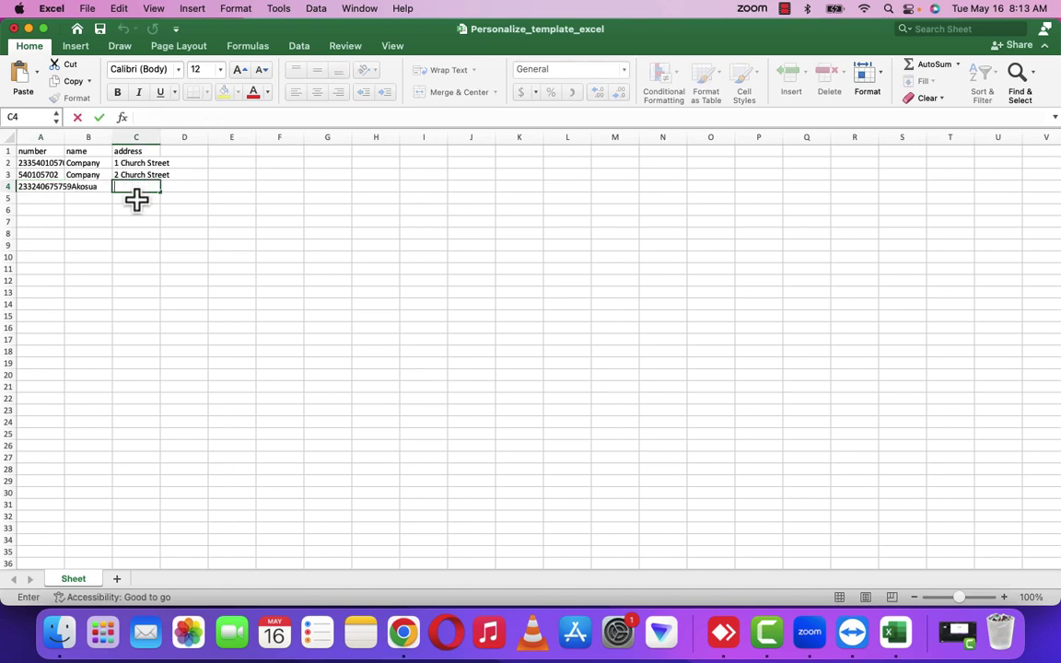
text(Kumasi)
click(42, 209)
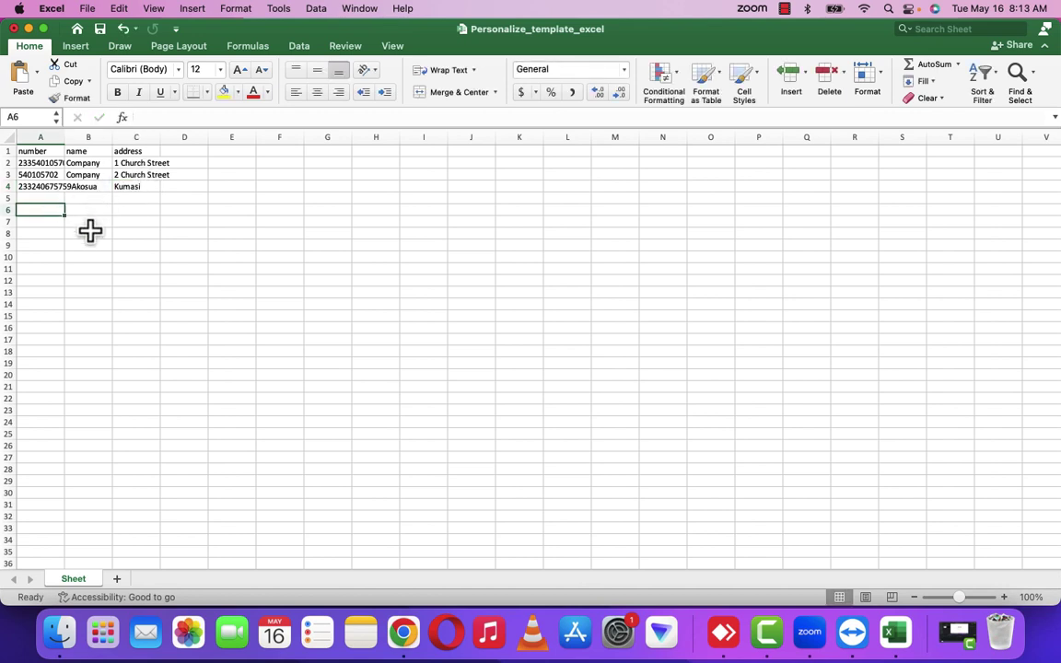
click(29, 198)
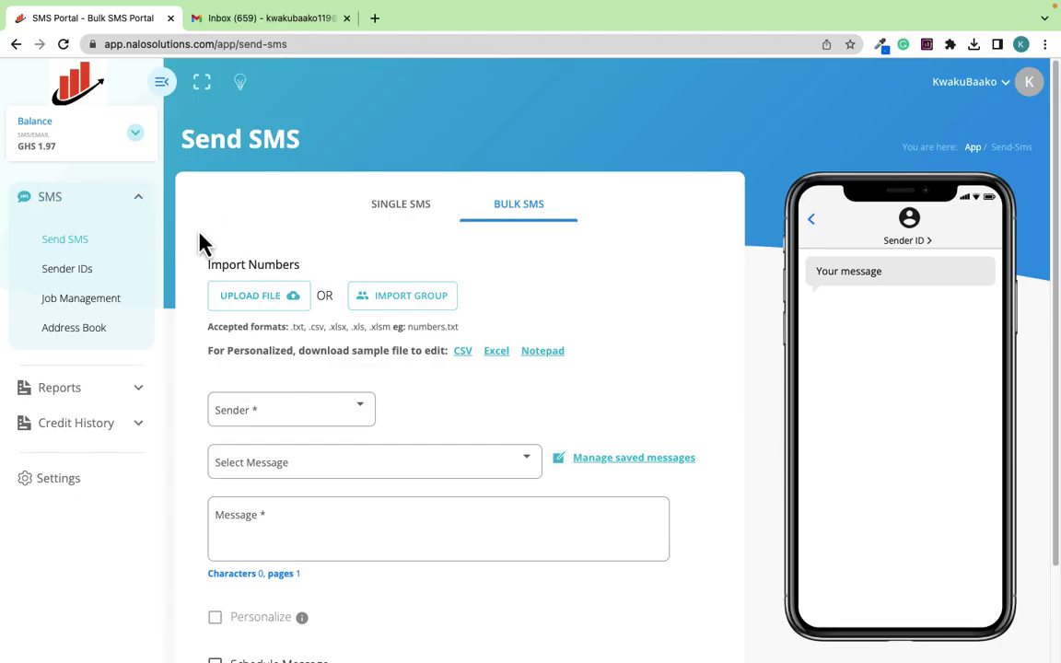
Upload Personalize_template_excel.xlsx to the Bulk SMS form and continue past the invalid-numbers warning
click(245, 304)
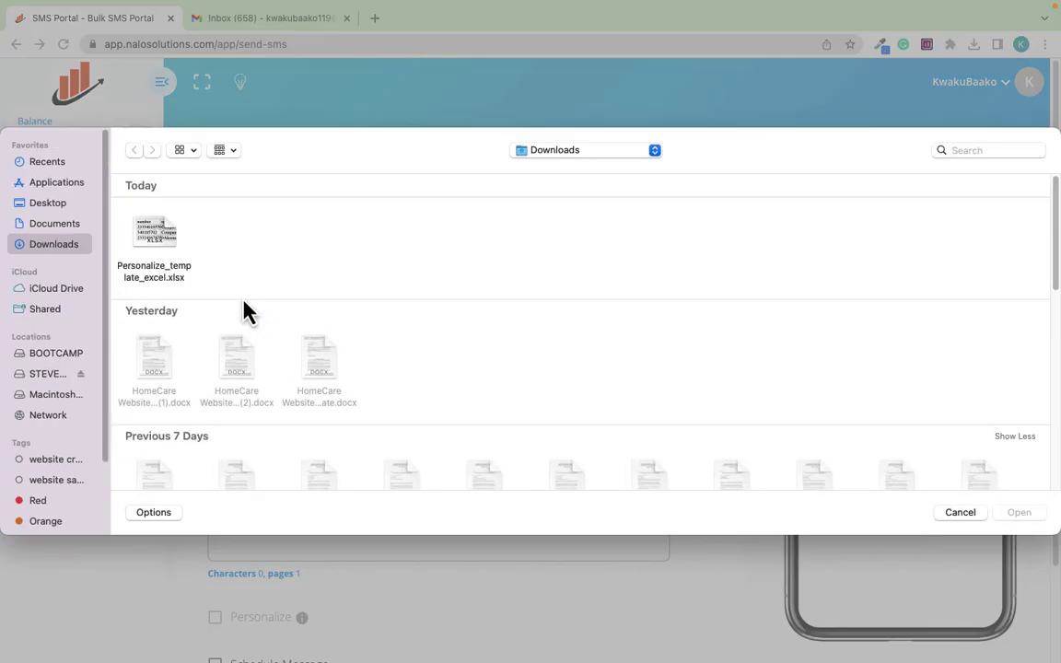
click(153, 237)
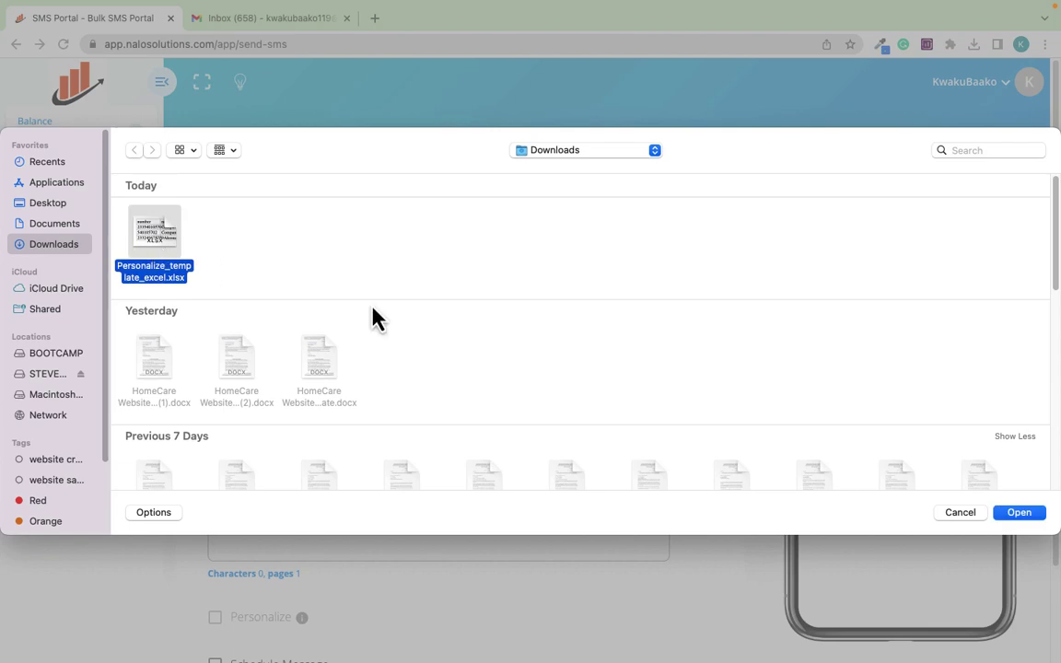
click(1012, 516)
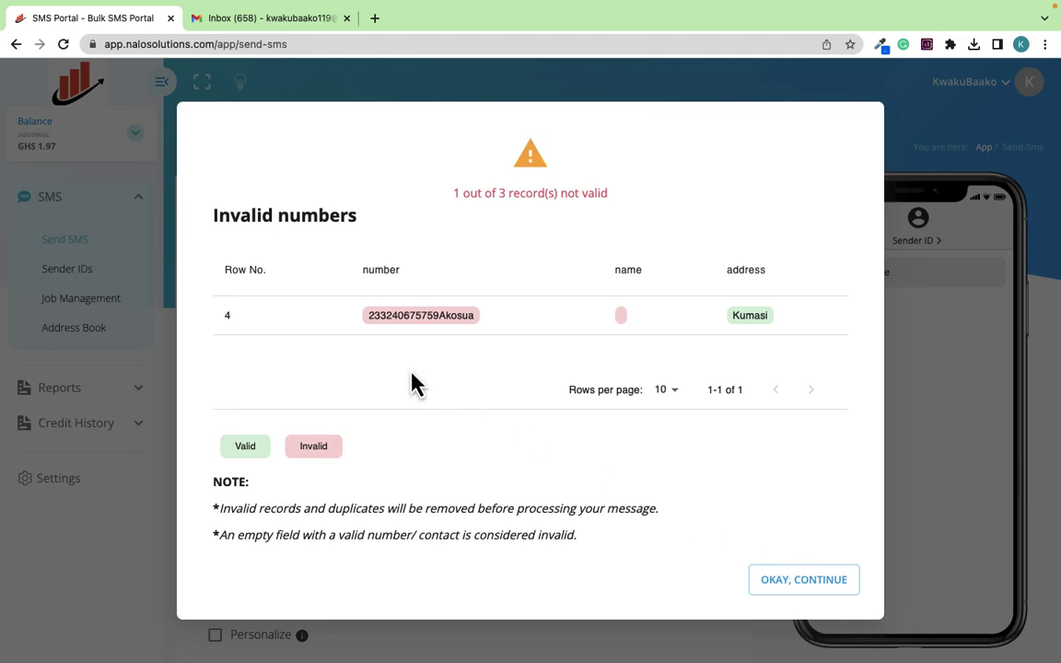
click(792, 580)
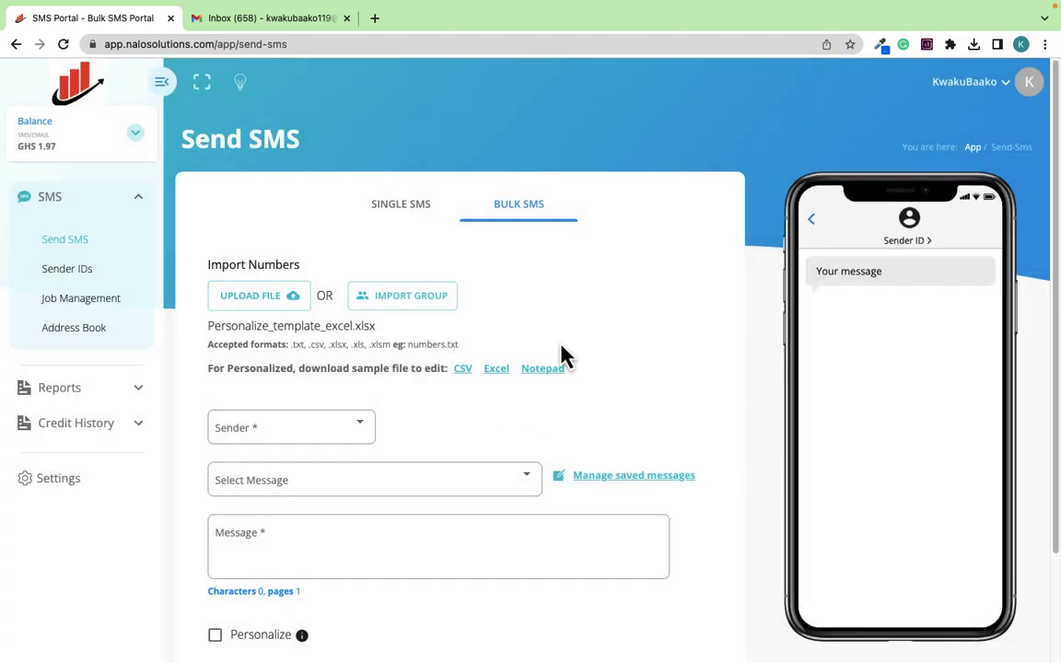
scroll(405, 327, down, 1)
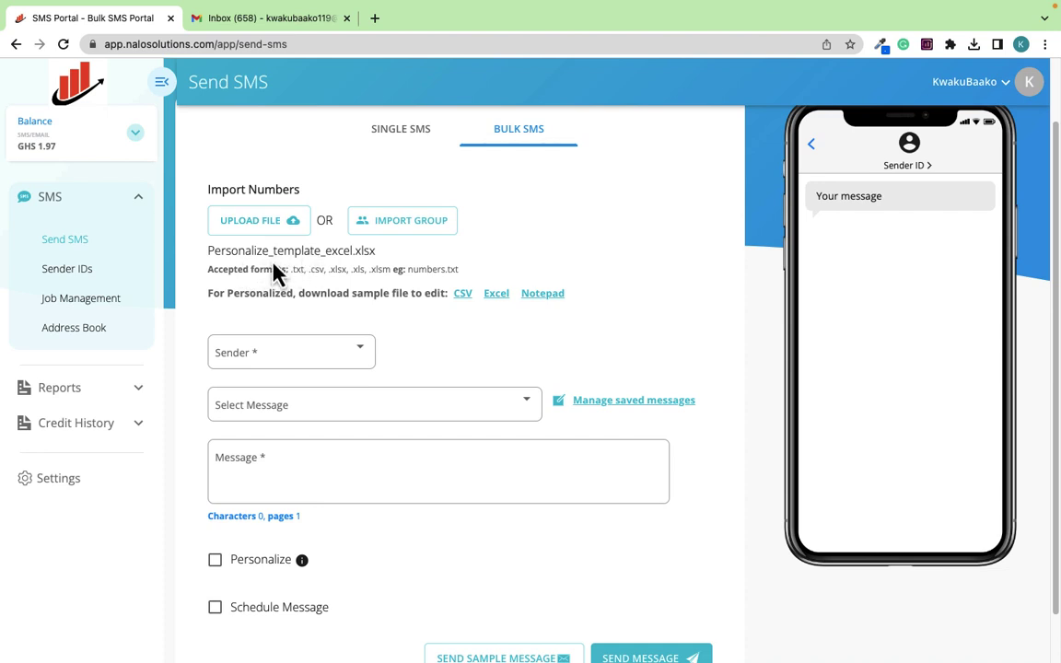
Check the group import list, find no contact groups yet, and go to the Address Book
click(405, 229)
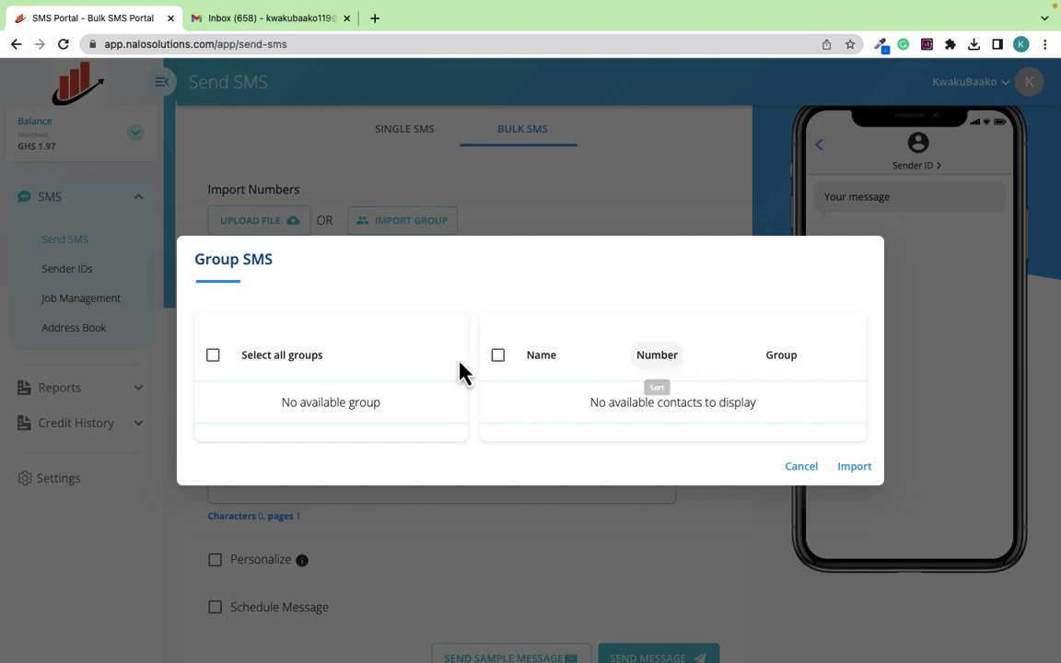
click(776, 359)
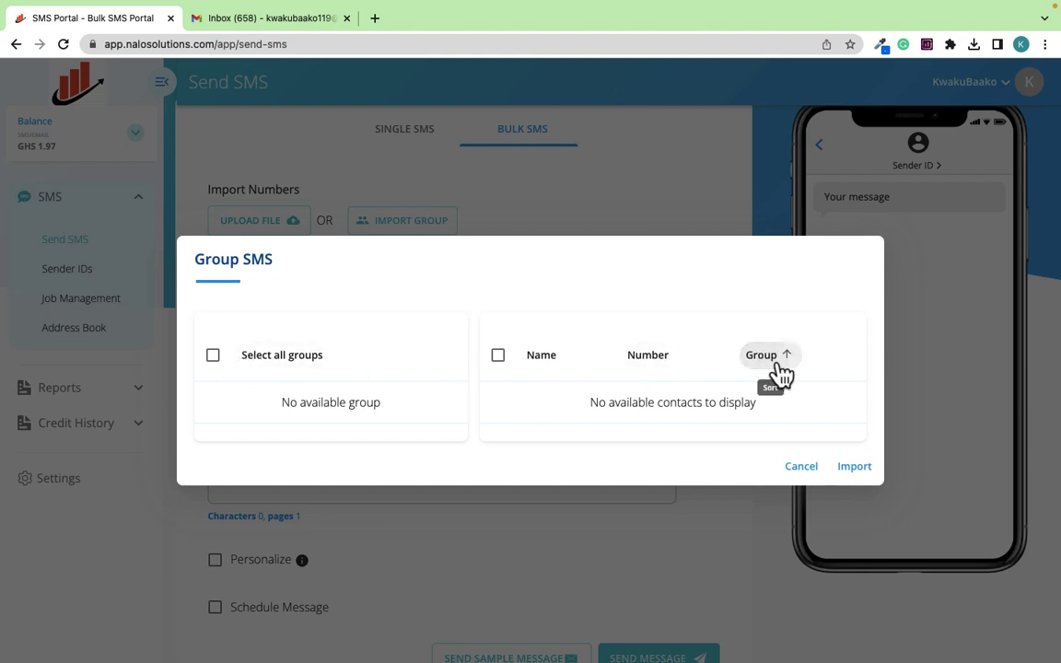
click(797, 466)
click(81, 331)
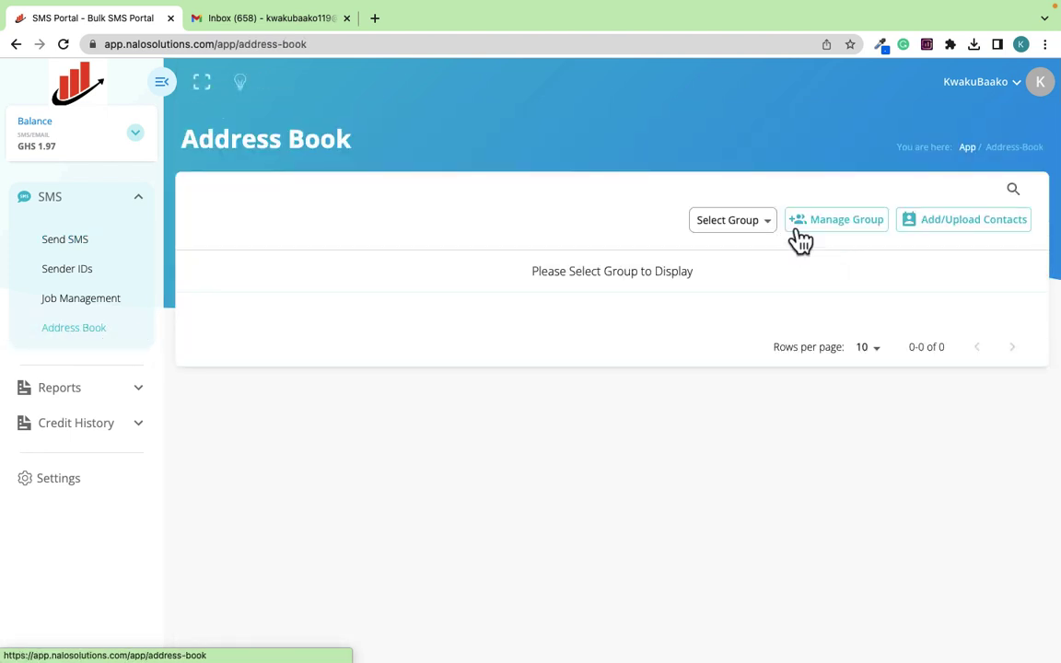
Confirm no groups exist, then create and save a new group named 'Test Group'
click(736, 234)
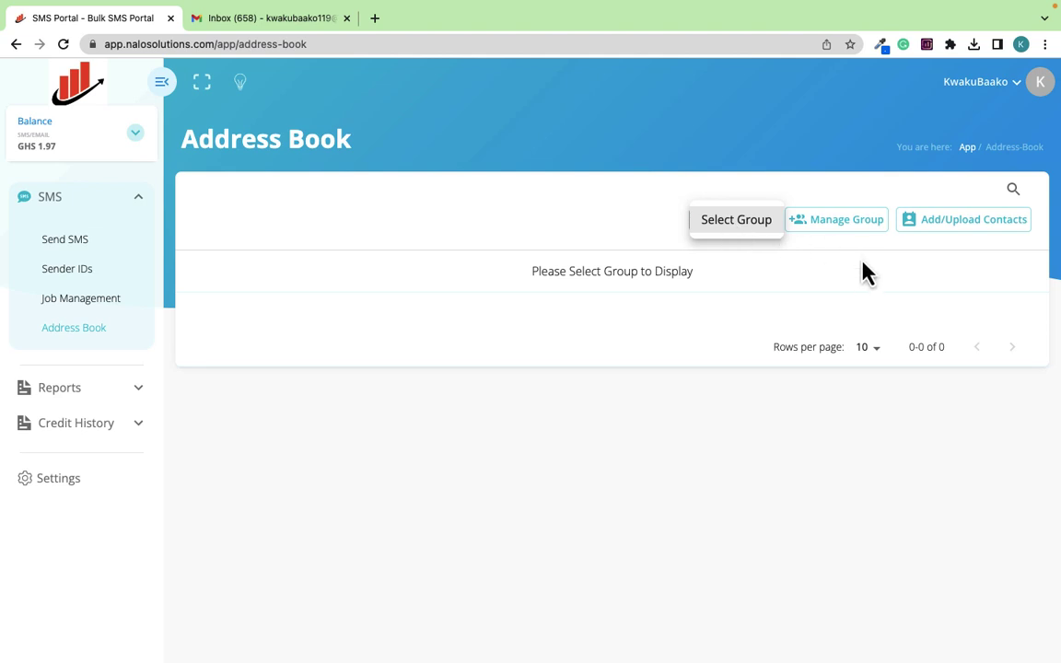
click(902, 260)
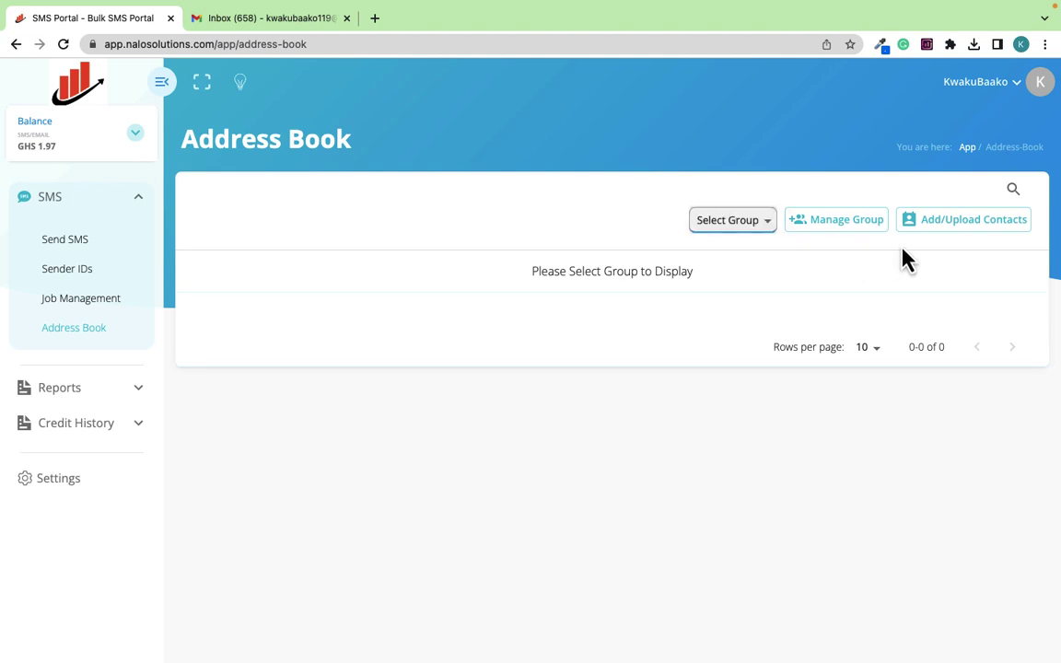
click(822, 232)
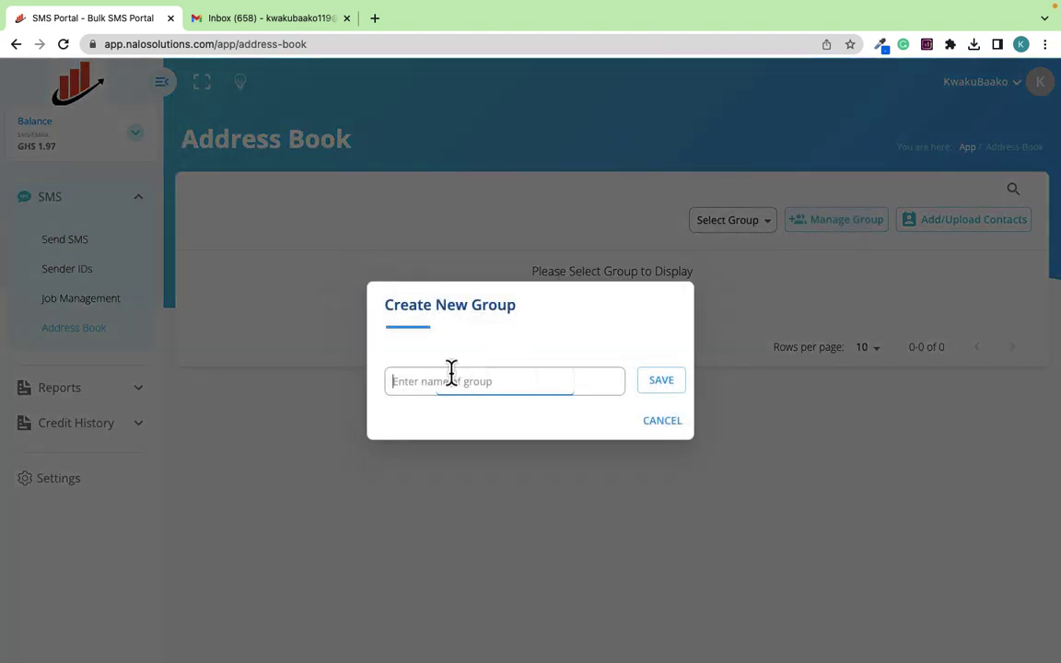
click(451, 378)
text(Test Group)
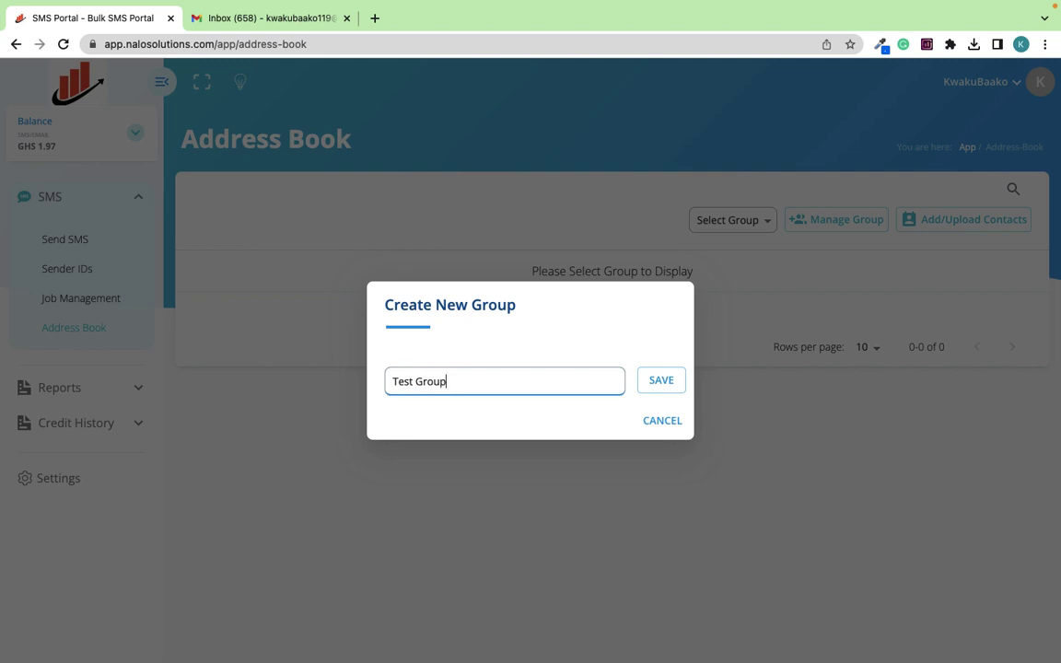
click(667, 383)
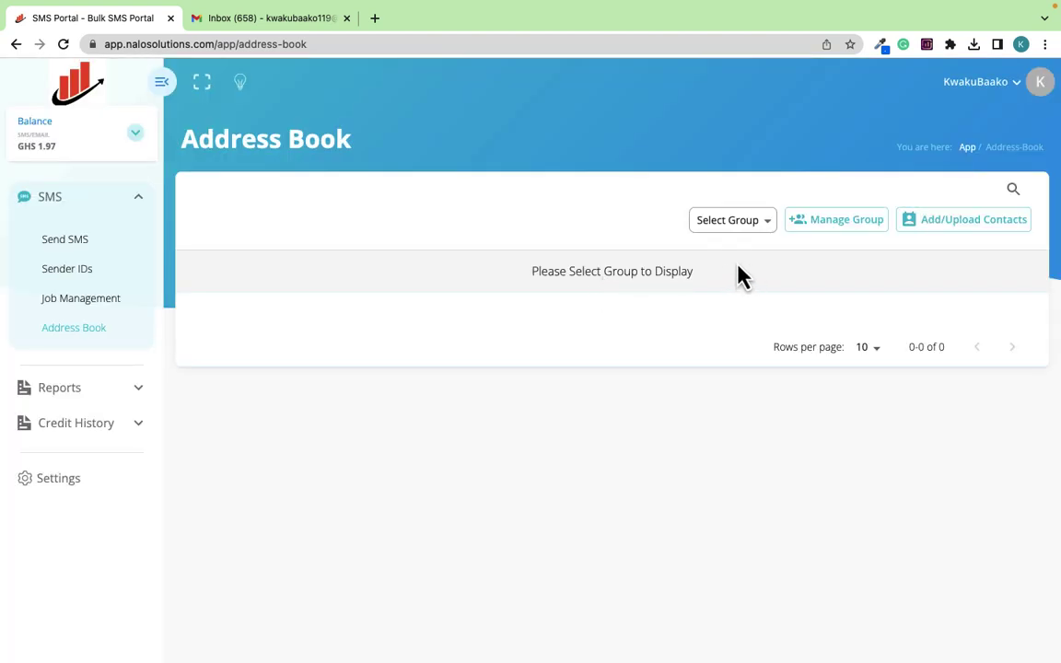
Confirm Test Group exists and start a new contact assigned to Test Group
click(750, 228)
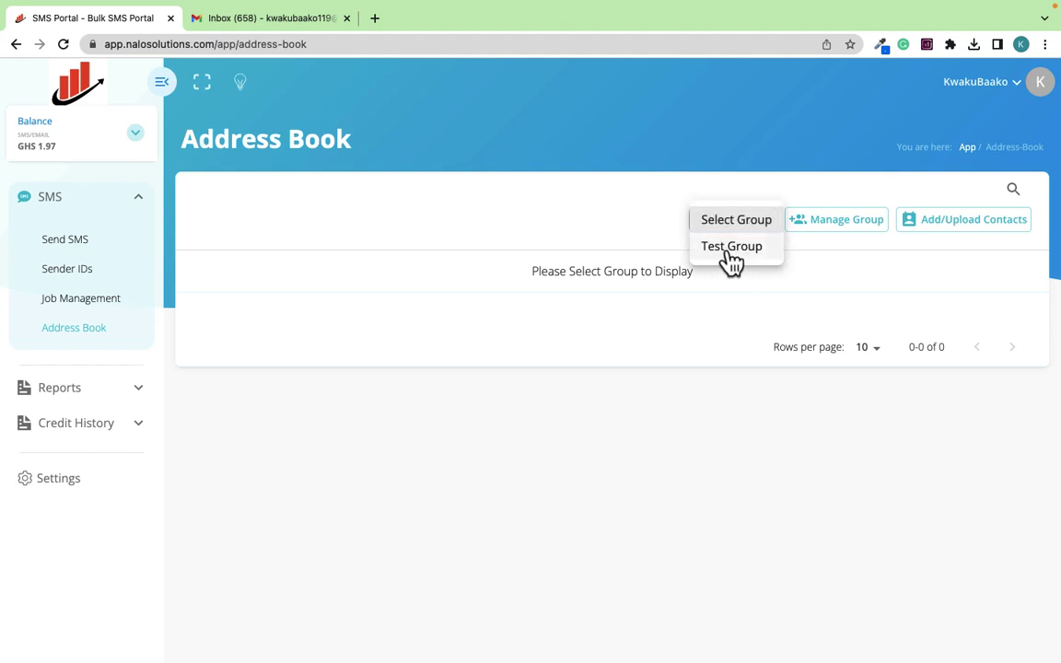
click(957, 226)
click(954, 225)
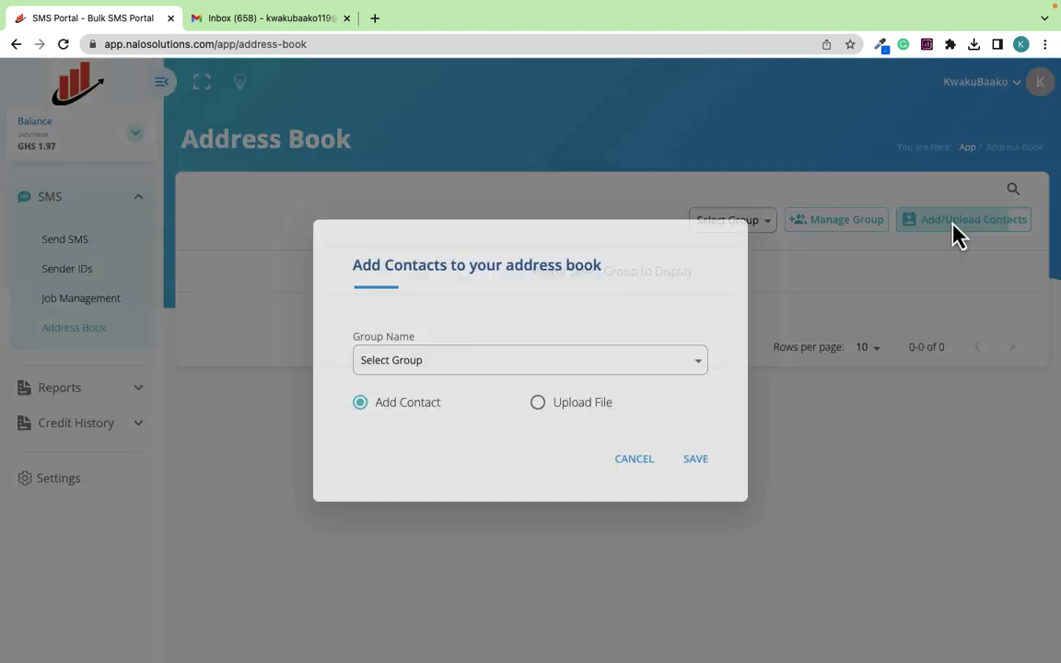
click(419, 359)
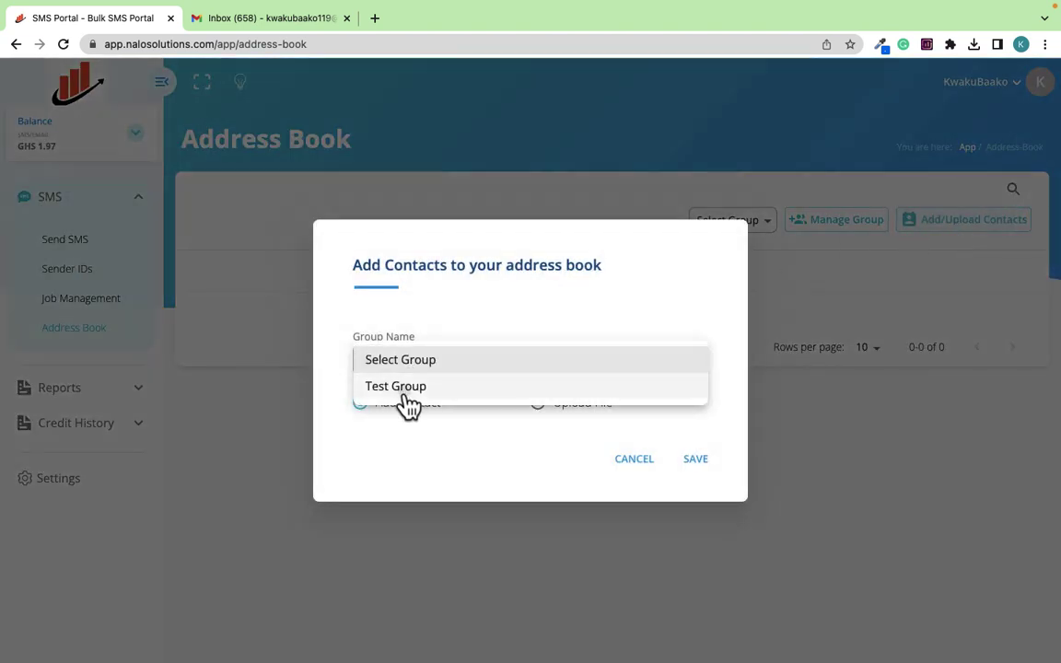
click(405, 392)
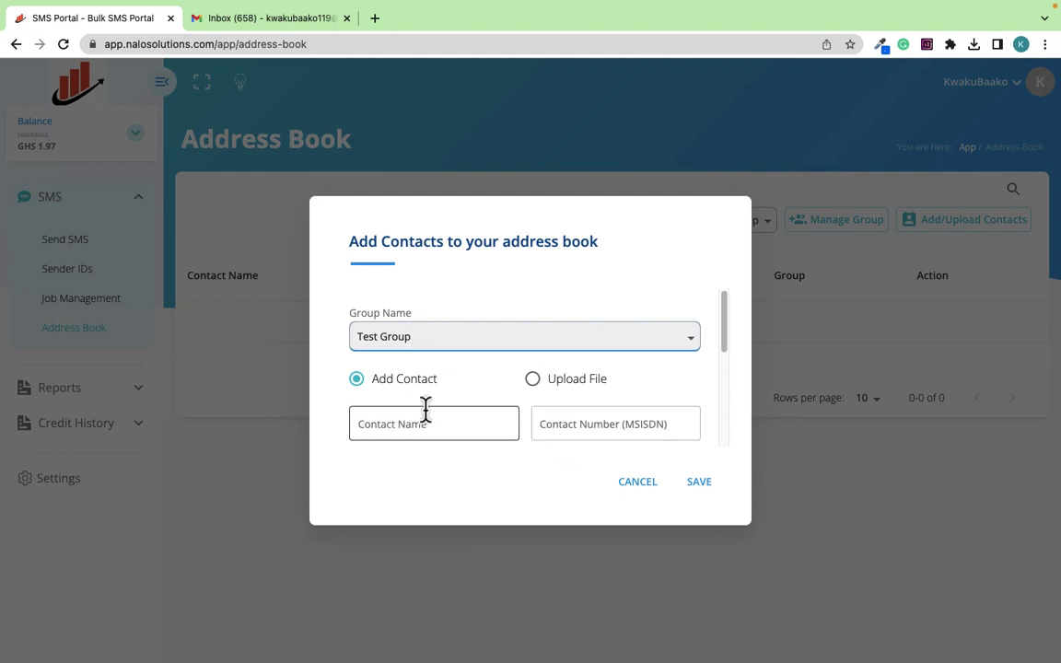
Enter contact name 'Test' with its phone number and save it to Test Group
click(396, 426)
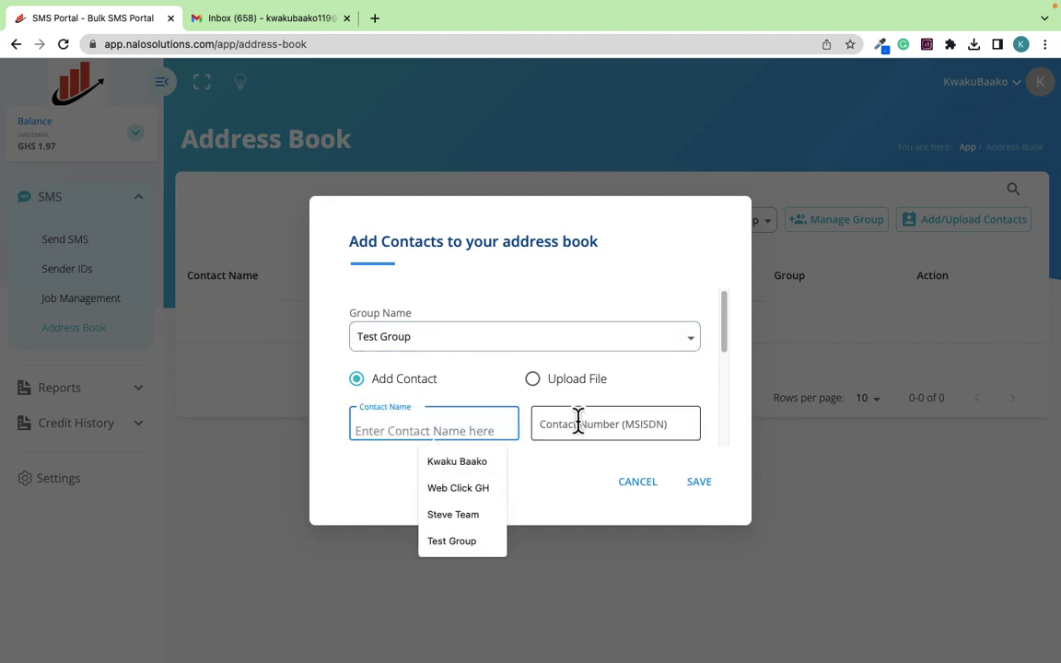
click(534, 379)
click(419, 310)
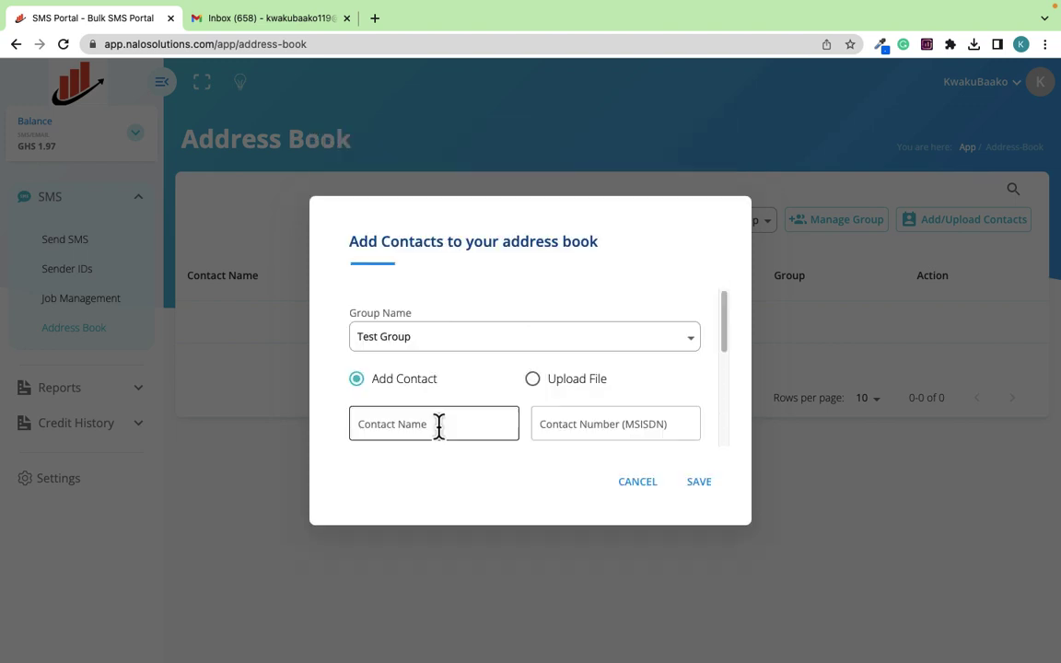
click(429, 428)
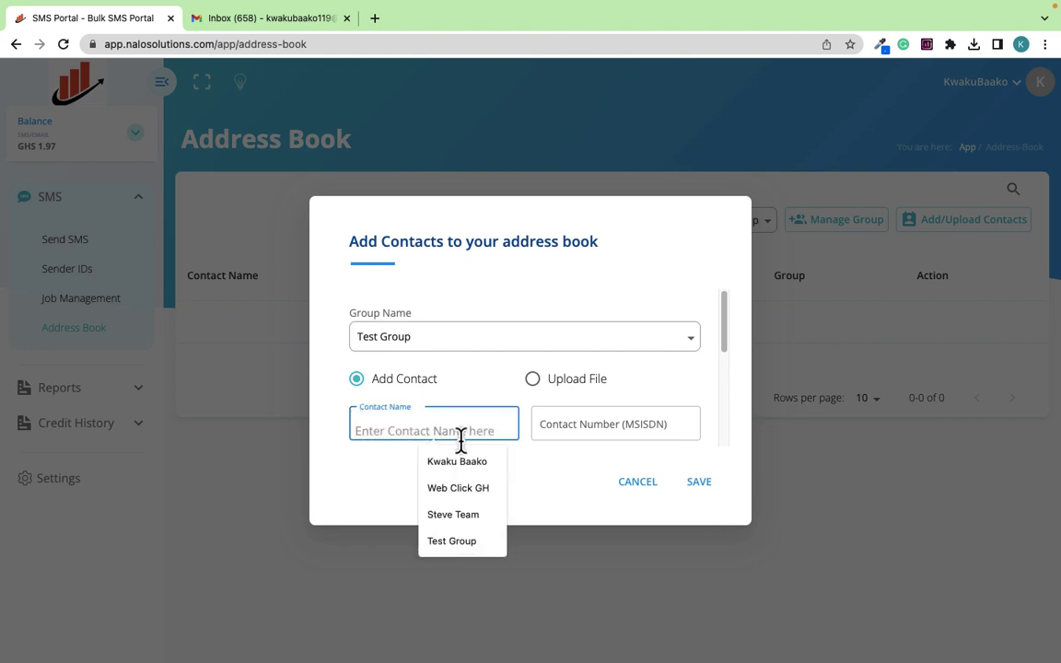
text(Test)
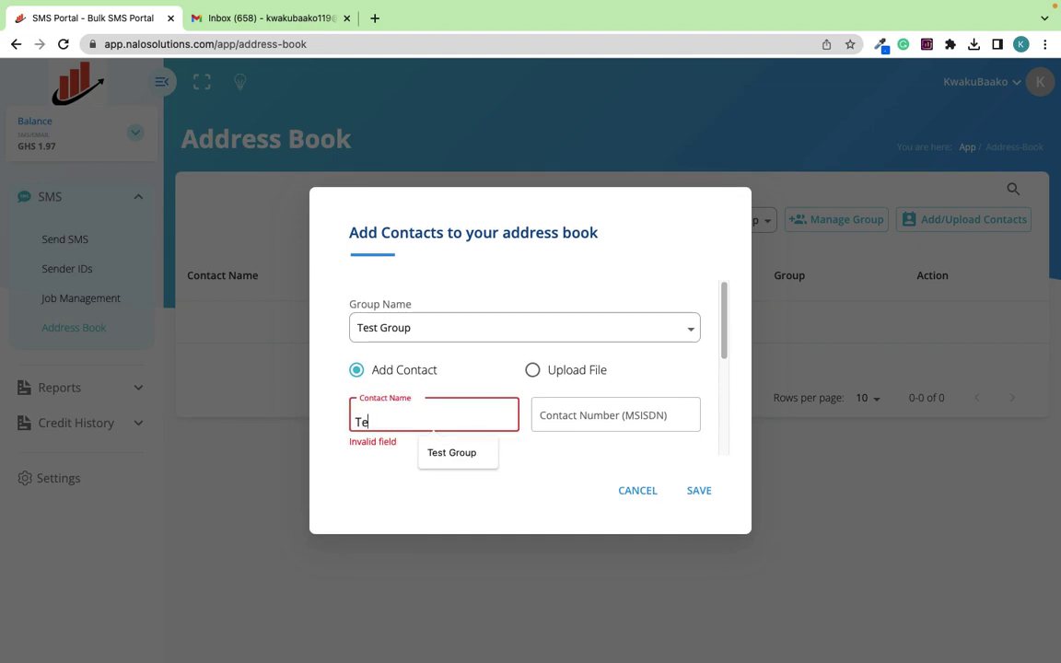
click(603, 424)
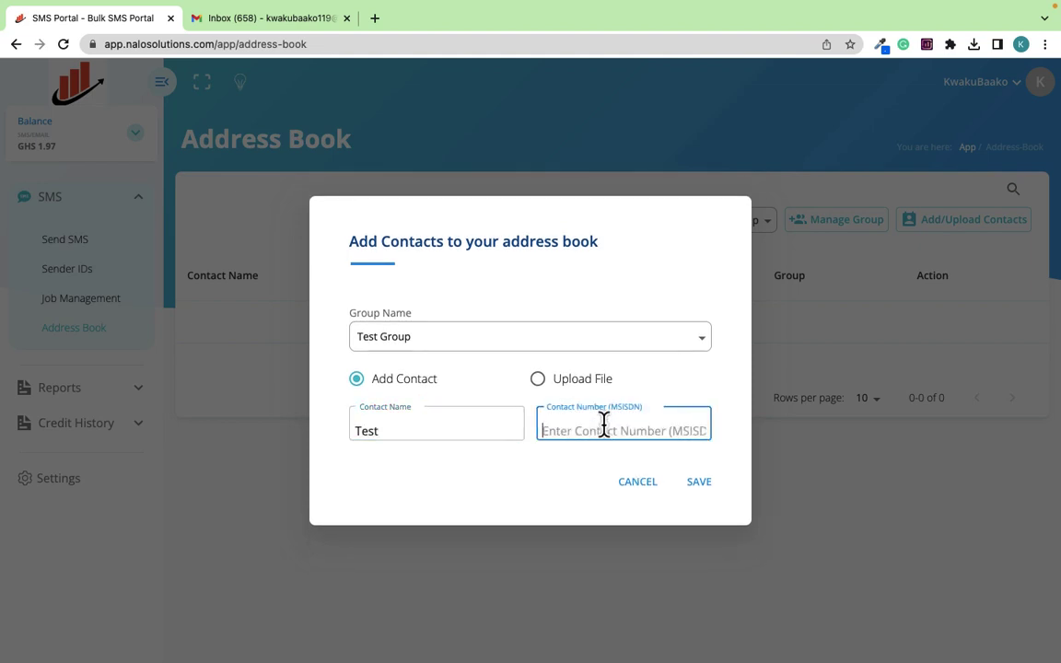
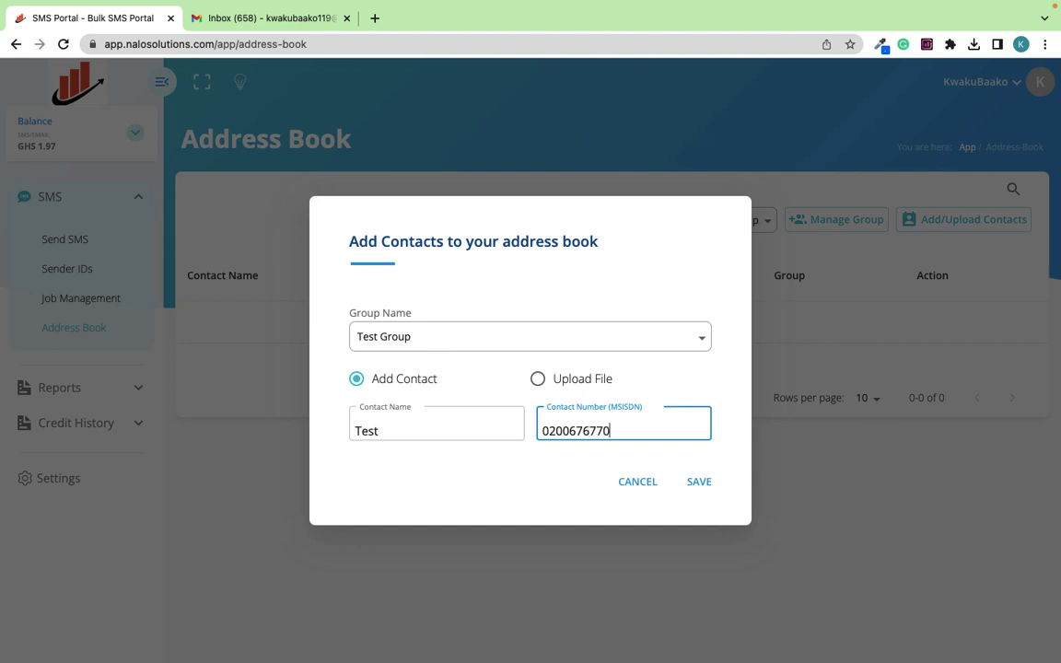
click(693, 484)
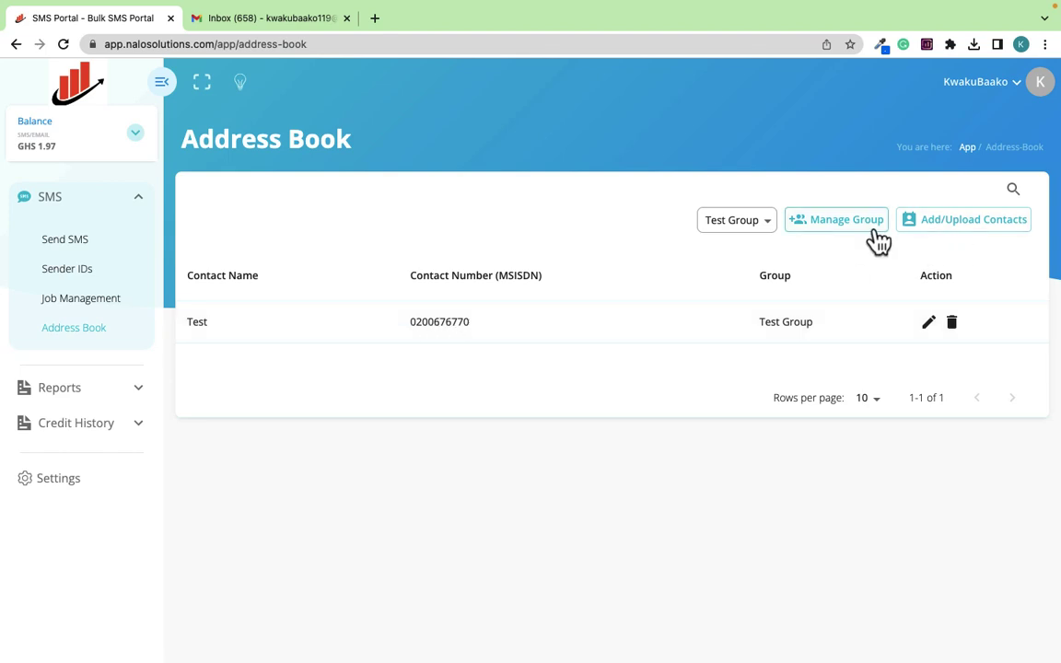
Add another contact's name and phone number to Test Group and save it
click(956, 221)
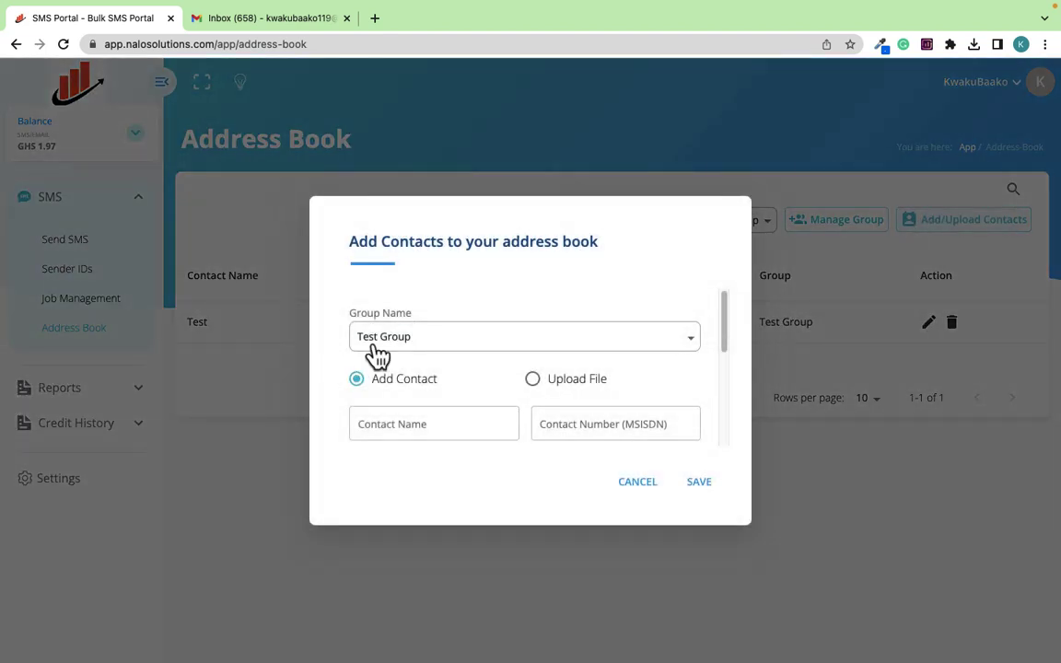
click(389, 425)
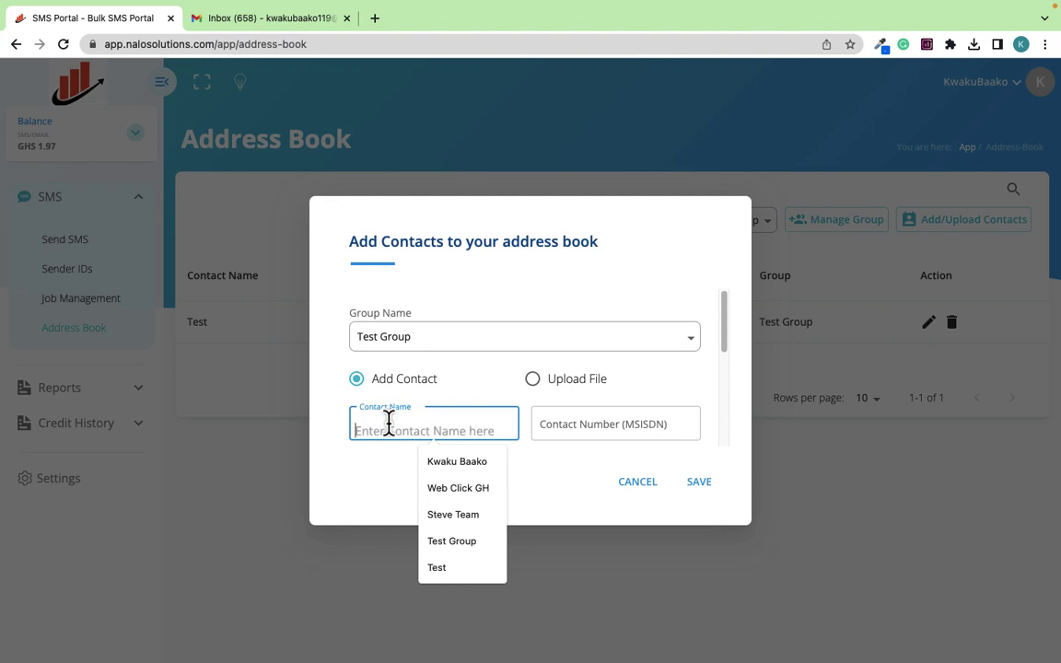
text(Steve)
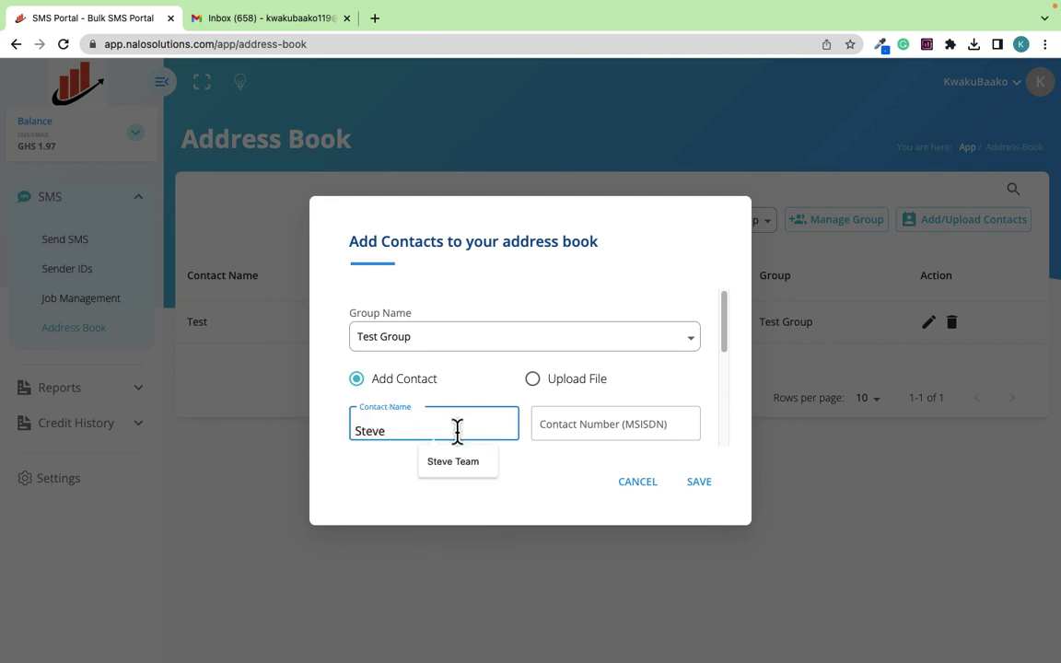
click(613, 431)
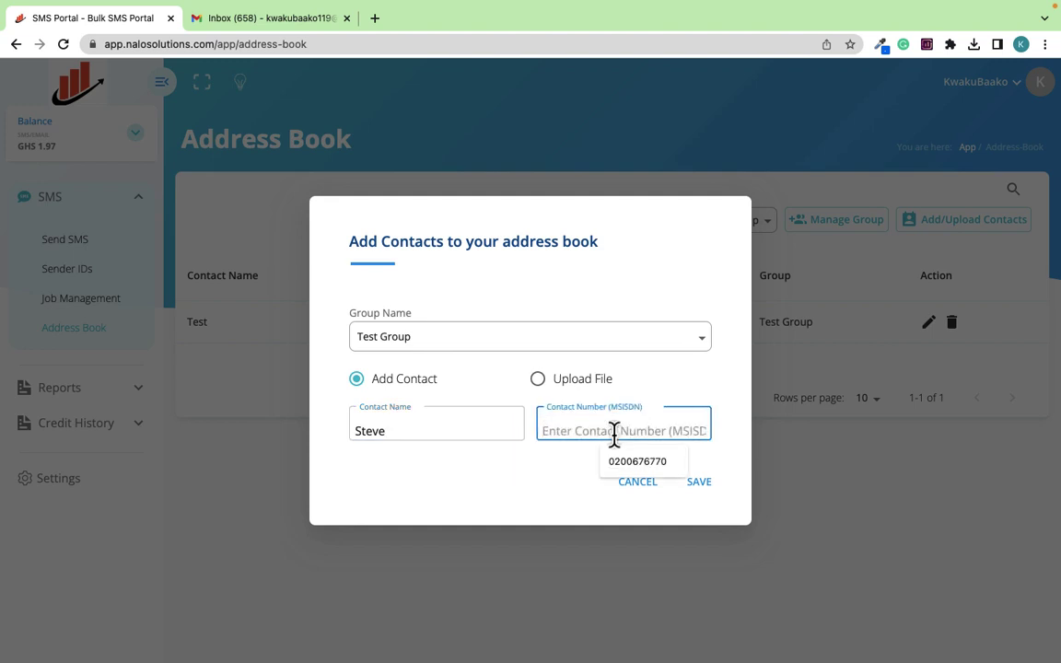
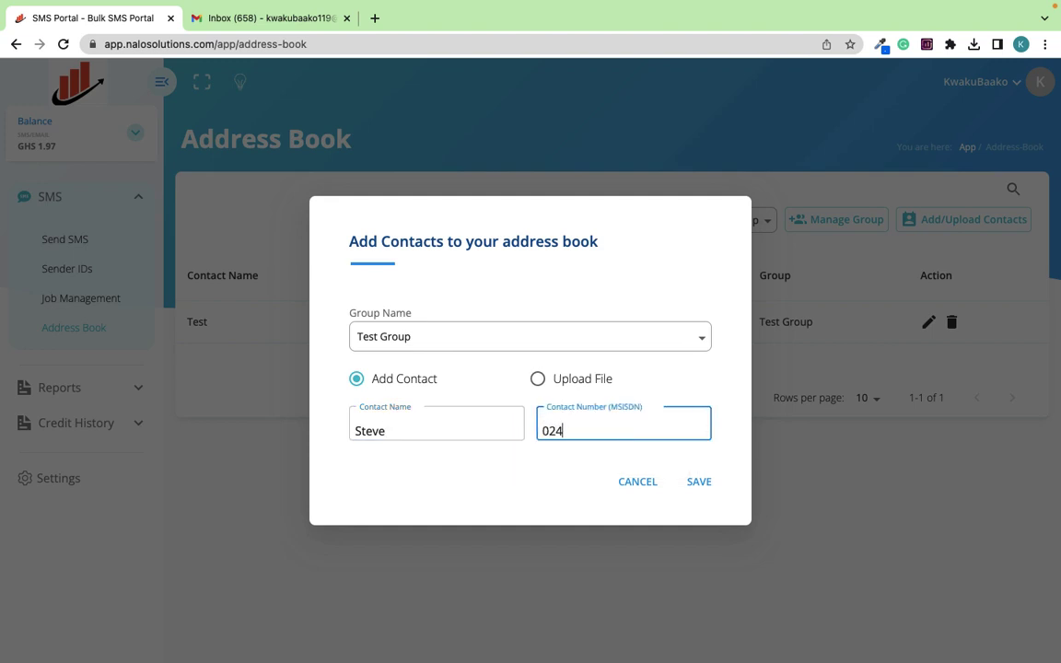
click(695, 486)
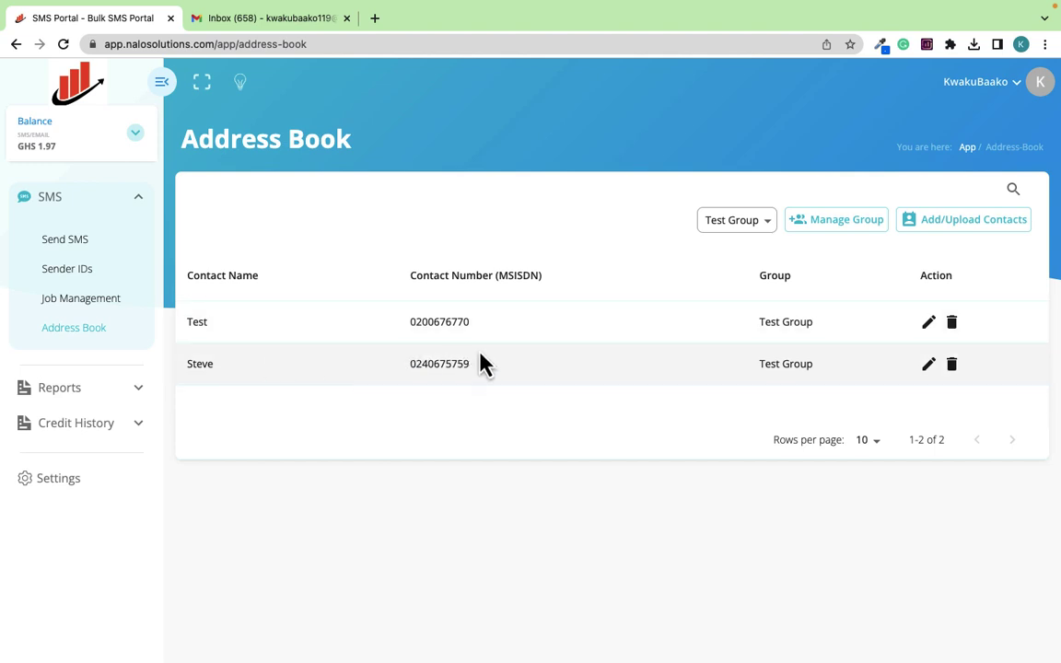
Download the Excel (.xlsx) sample contacts template and open Address_book_template_excel.xlsx
click(955, 232)
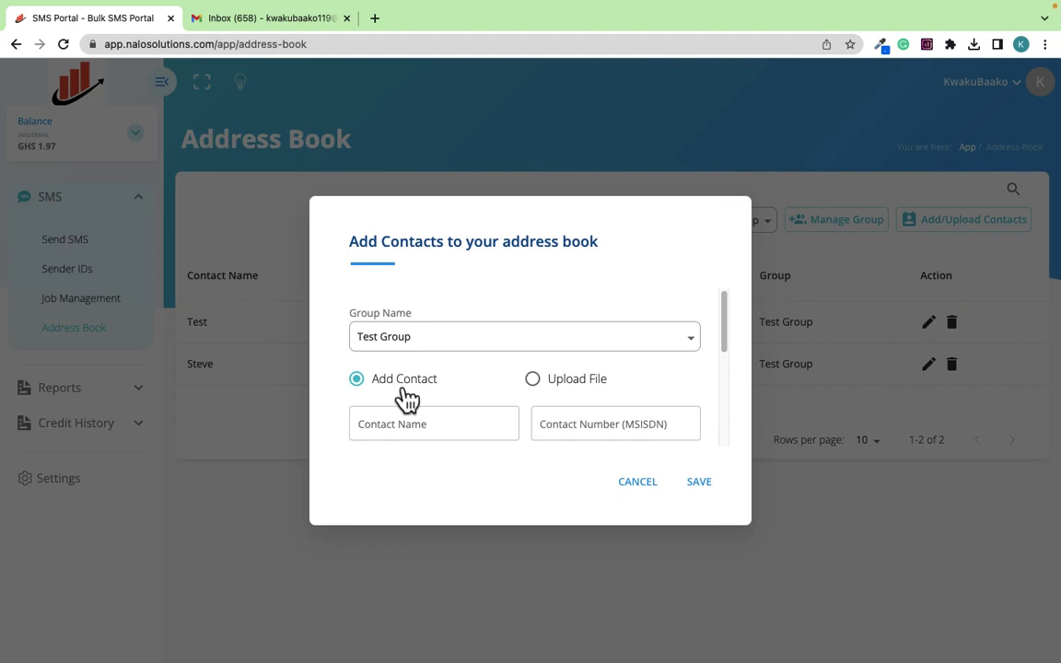
click(534, 380)
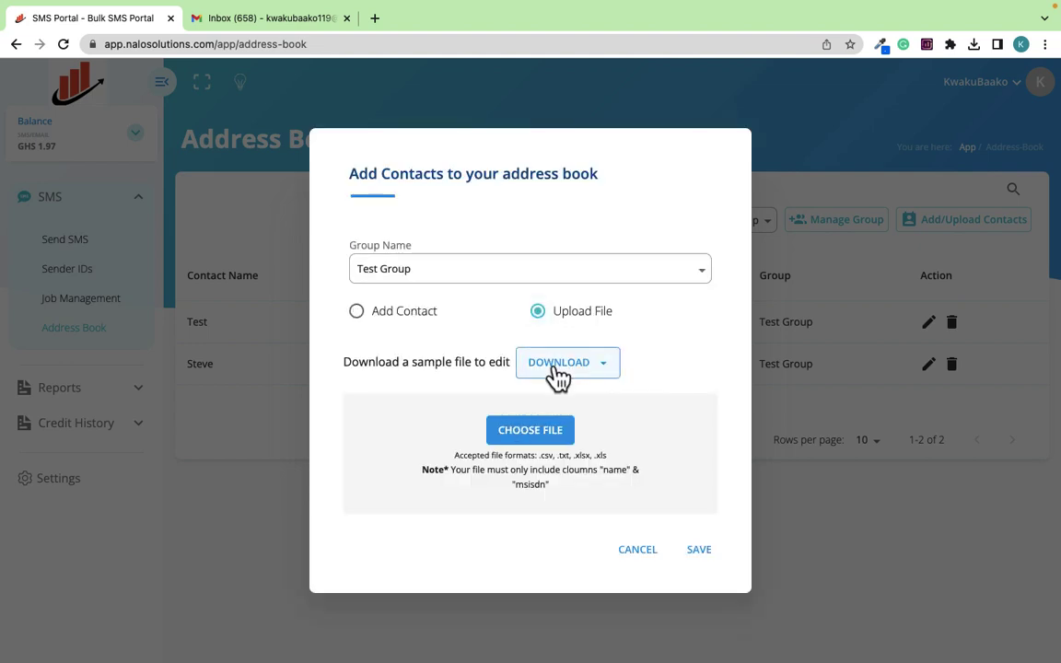
click(605, 380)
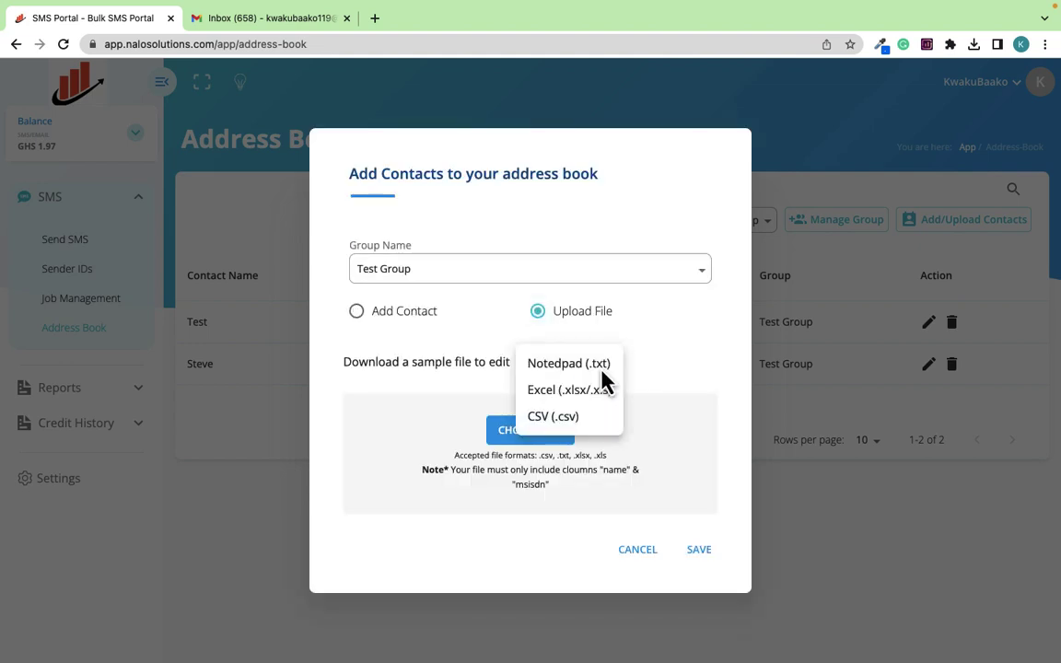
click(580, 392)
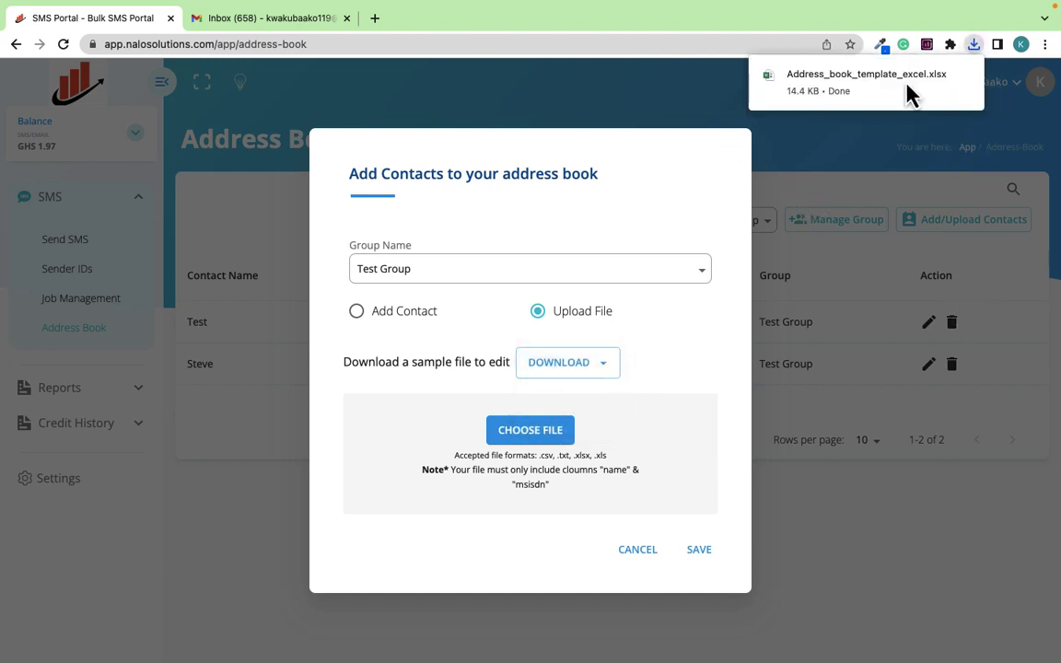
click(842, 88)
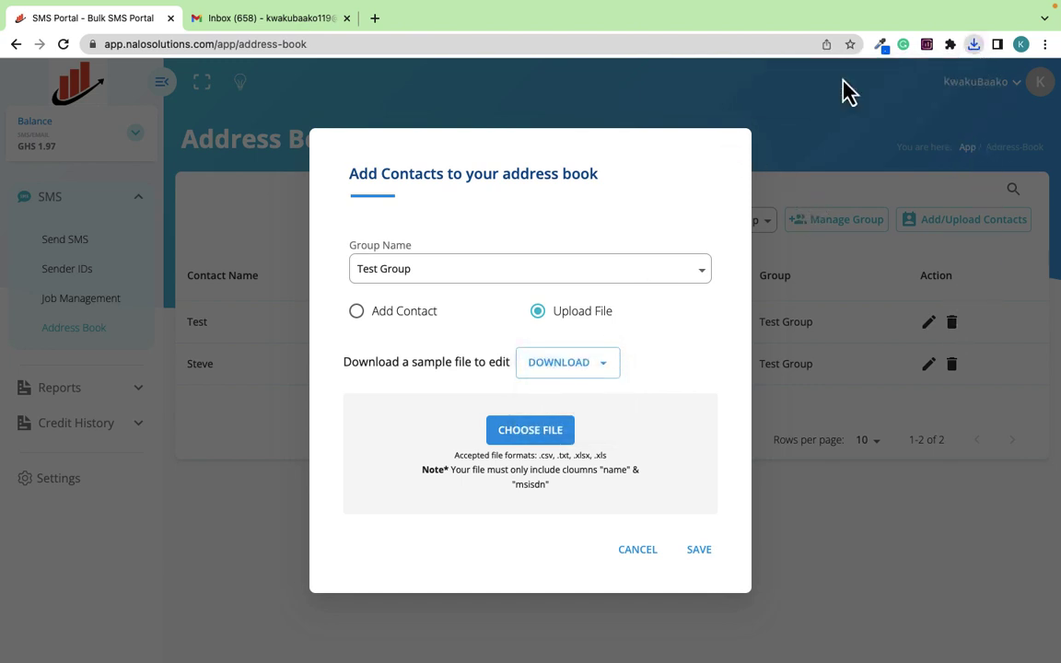
click(847, 92)
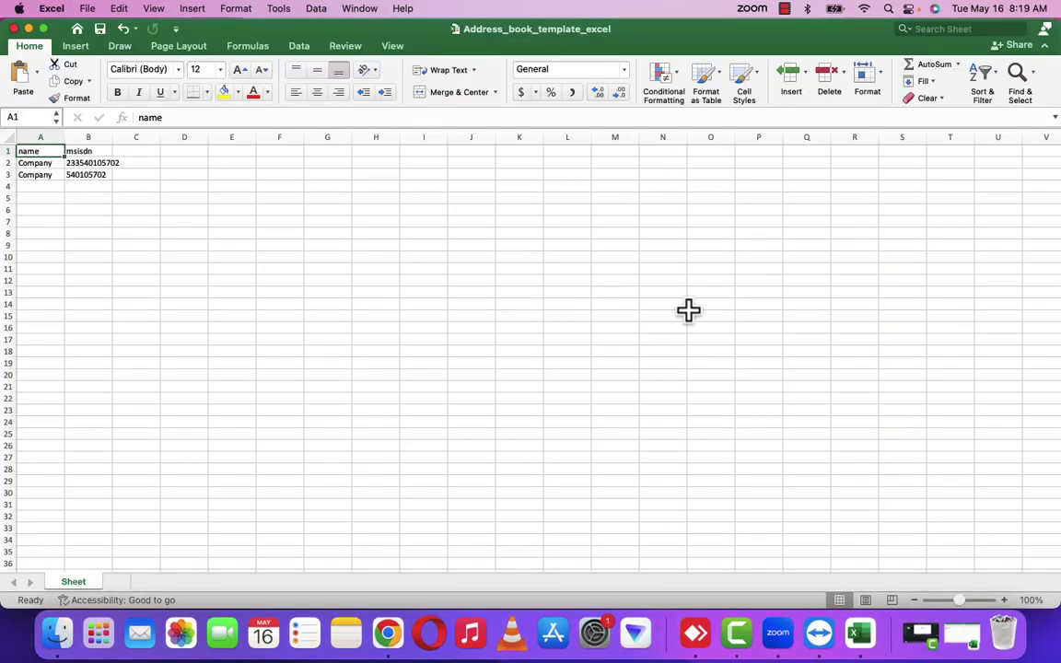
In the template, enter a new contact's name in A4 and phone number in B4
click(85, 196)
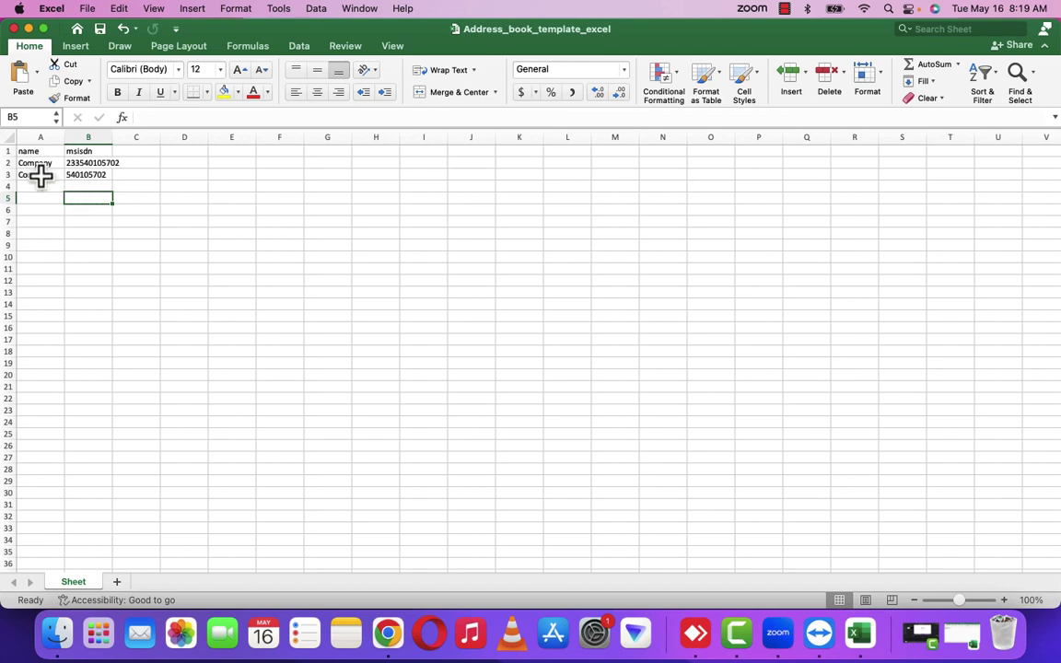
click(83, 151)
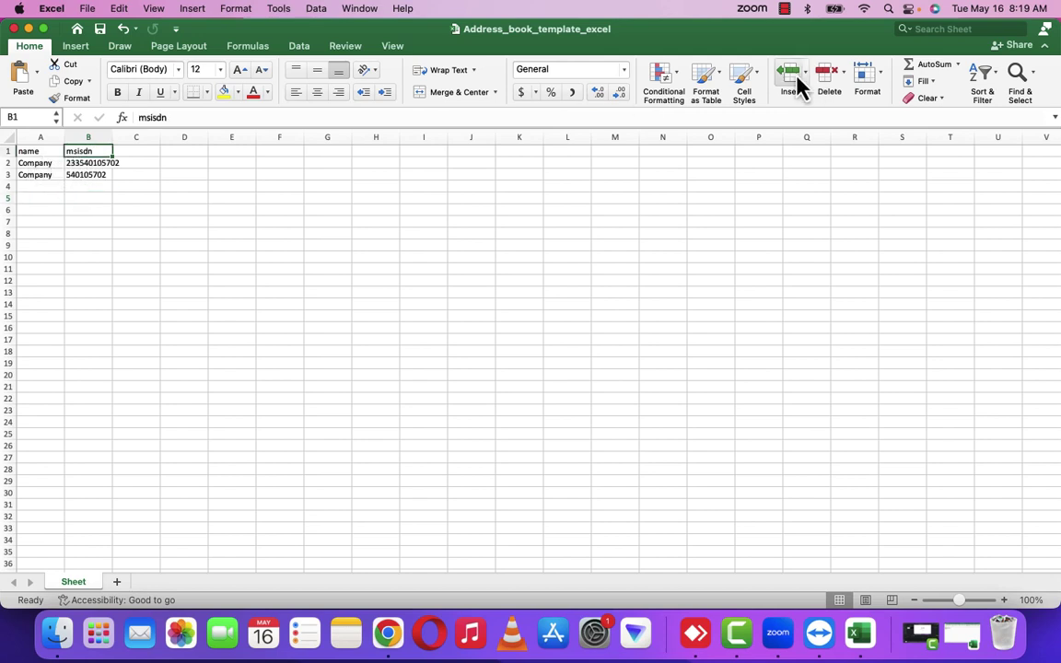
click(33, 188)
double_click(33, 189)
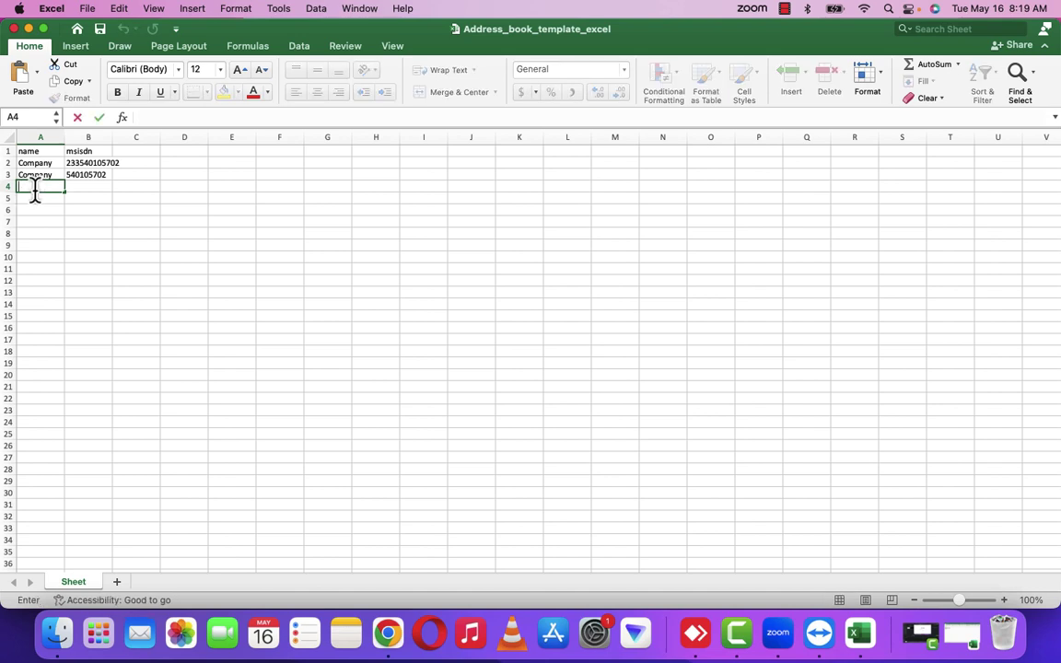
text(Steve)
click(88, 189)
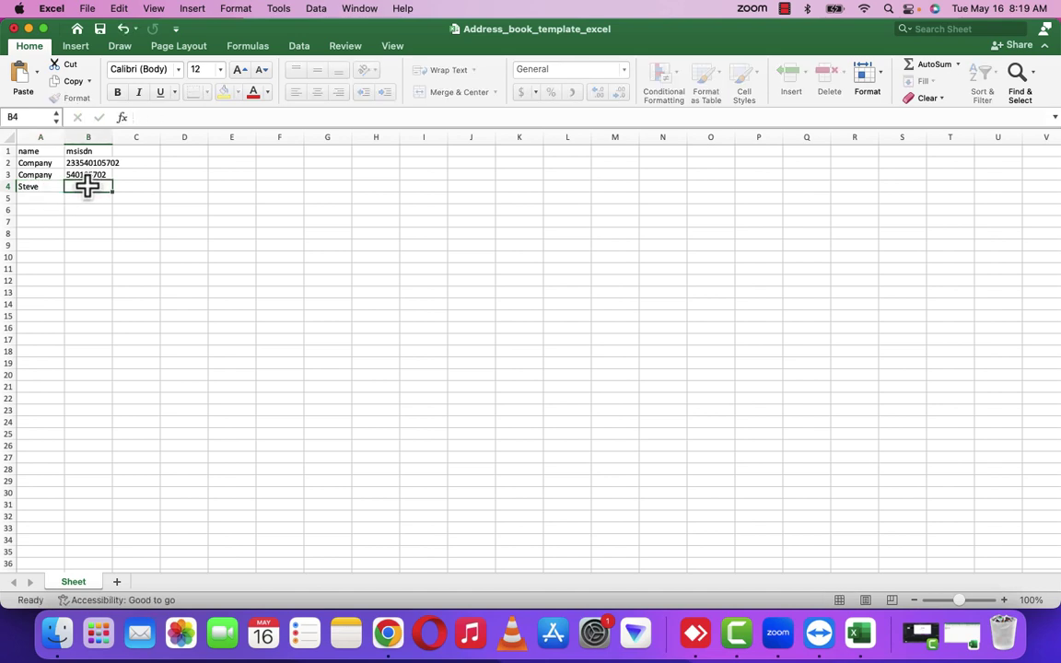
double_click(88, 189)
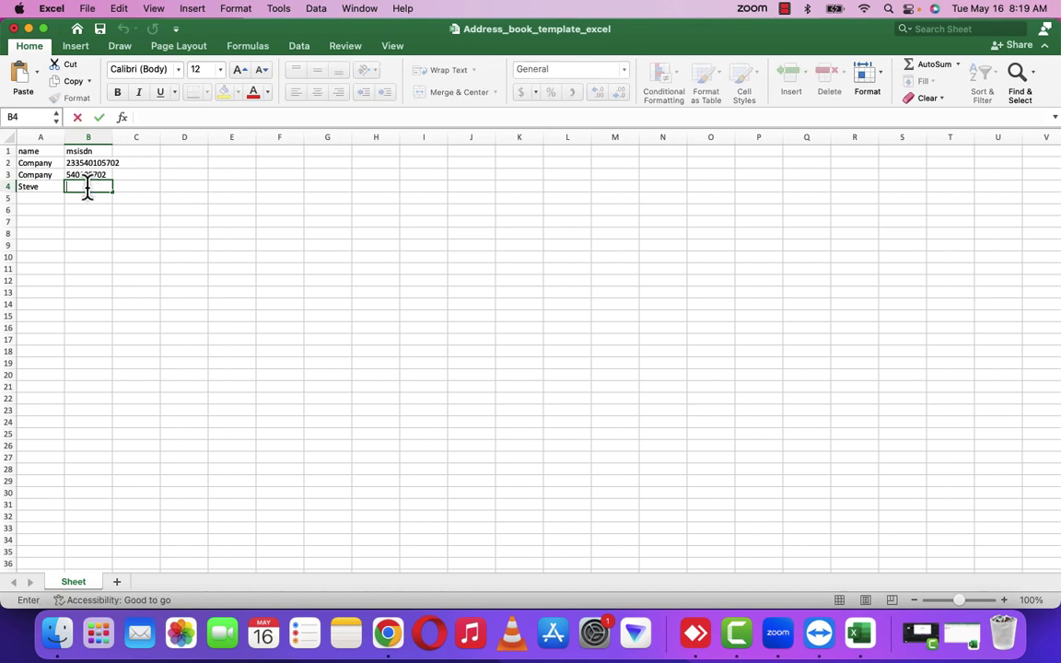
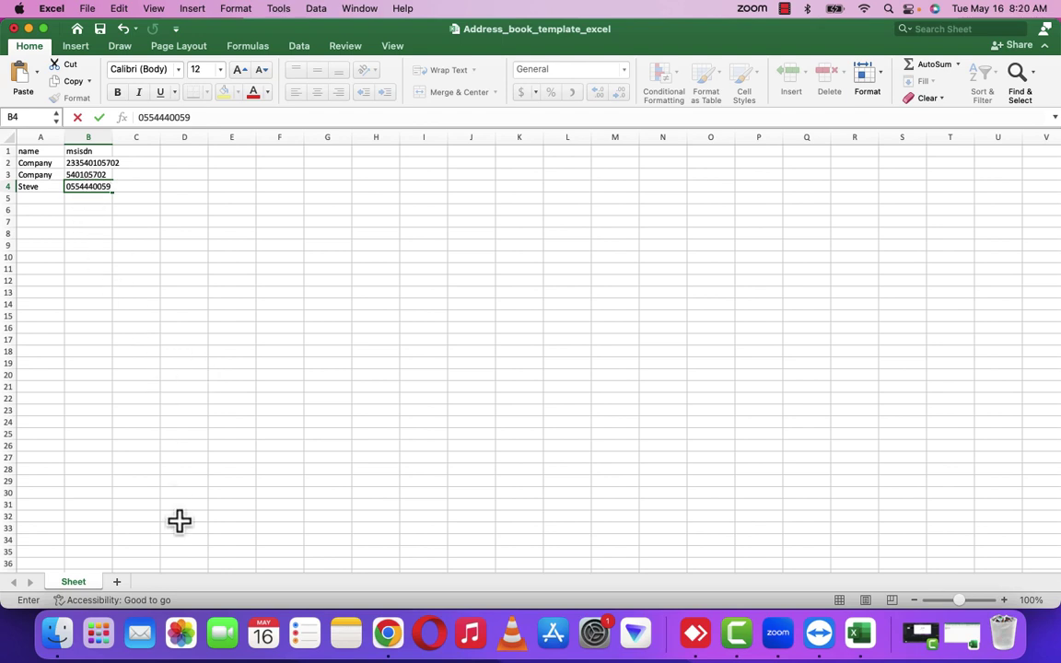
click(102, 34)
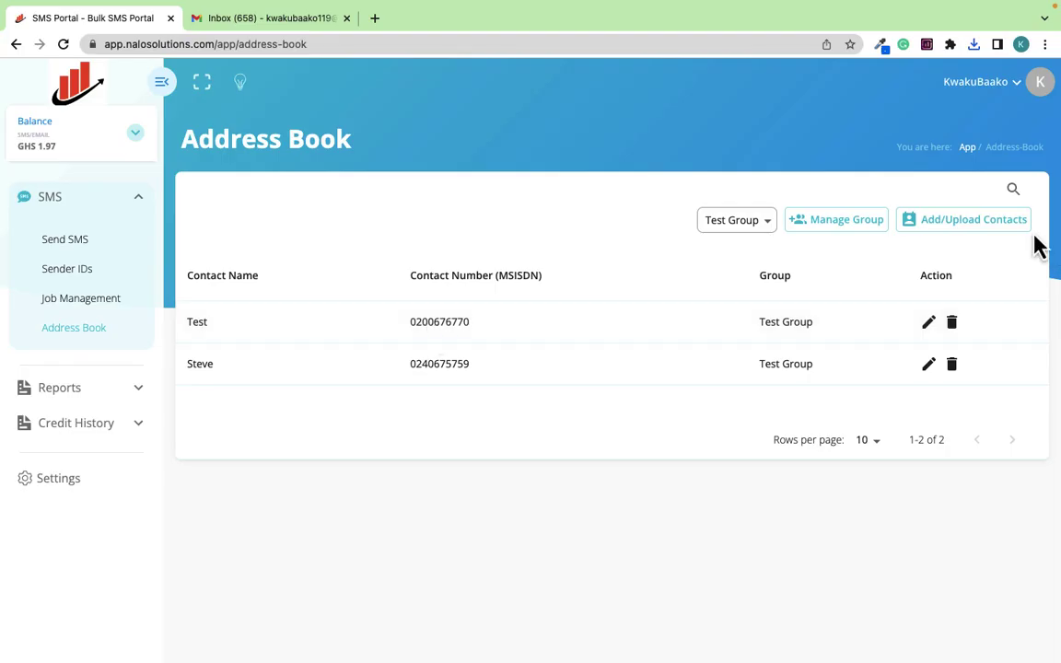
Upload Address_book_template_excel.xlsx into Test Group and reload to see five contacts
click(981, 235)
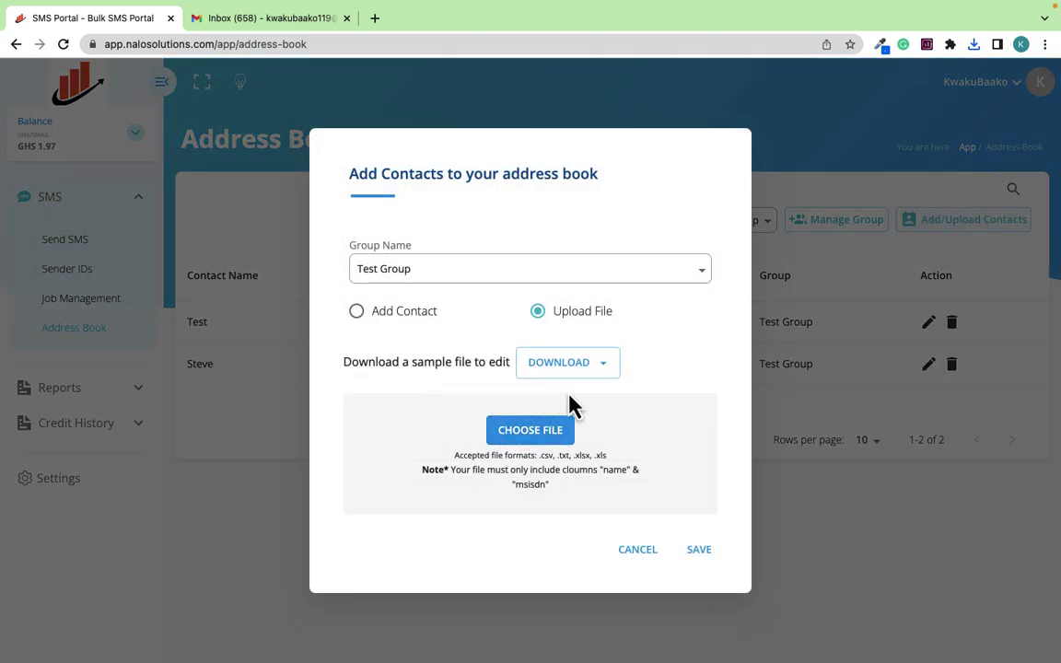
click(534, 442)
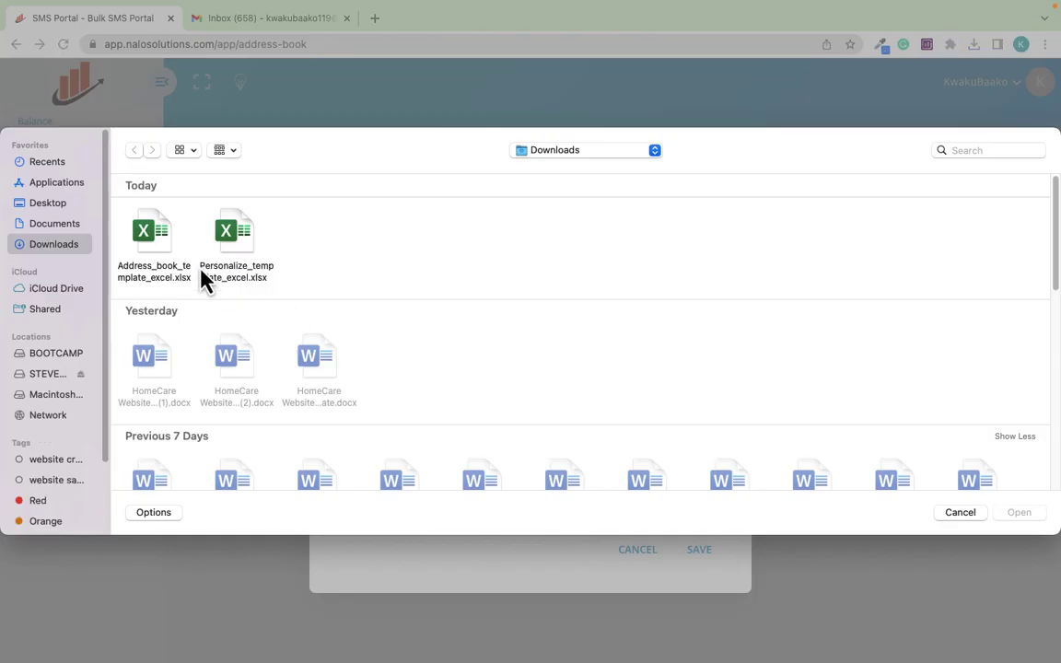
click(168, 245)
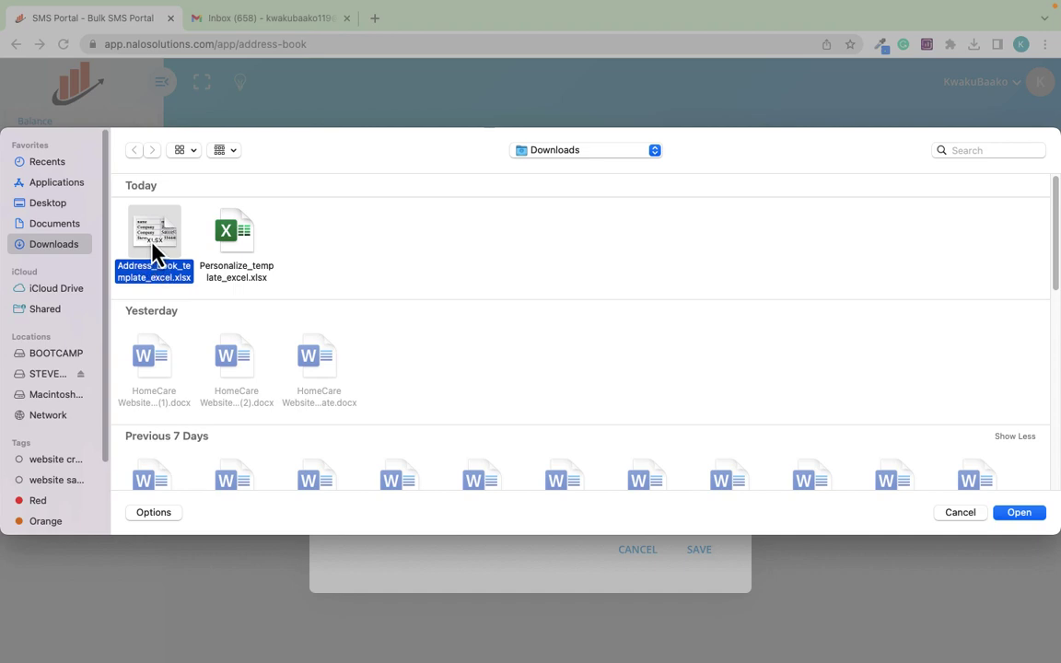
click(1017, 514)
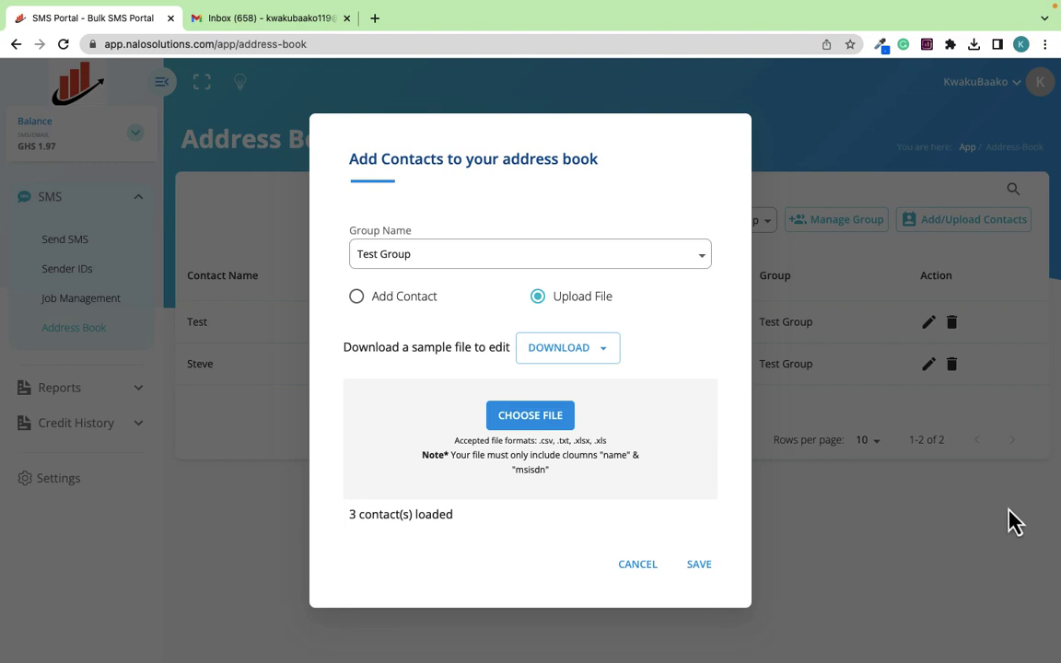
click(699, 564)
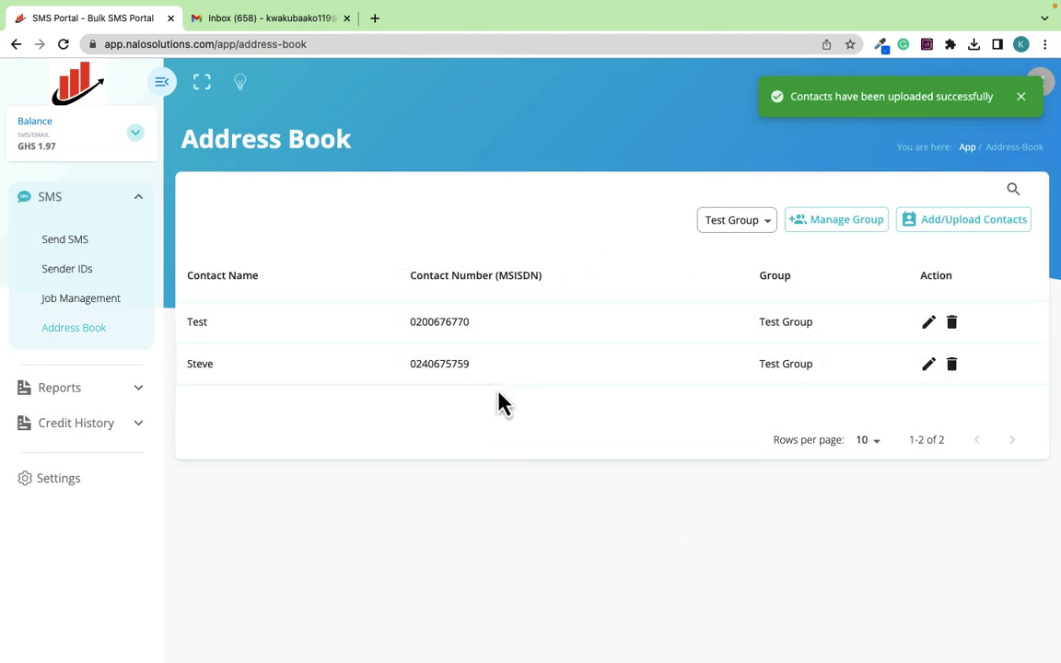
key(super+r)
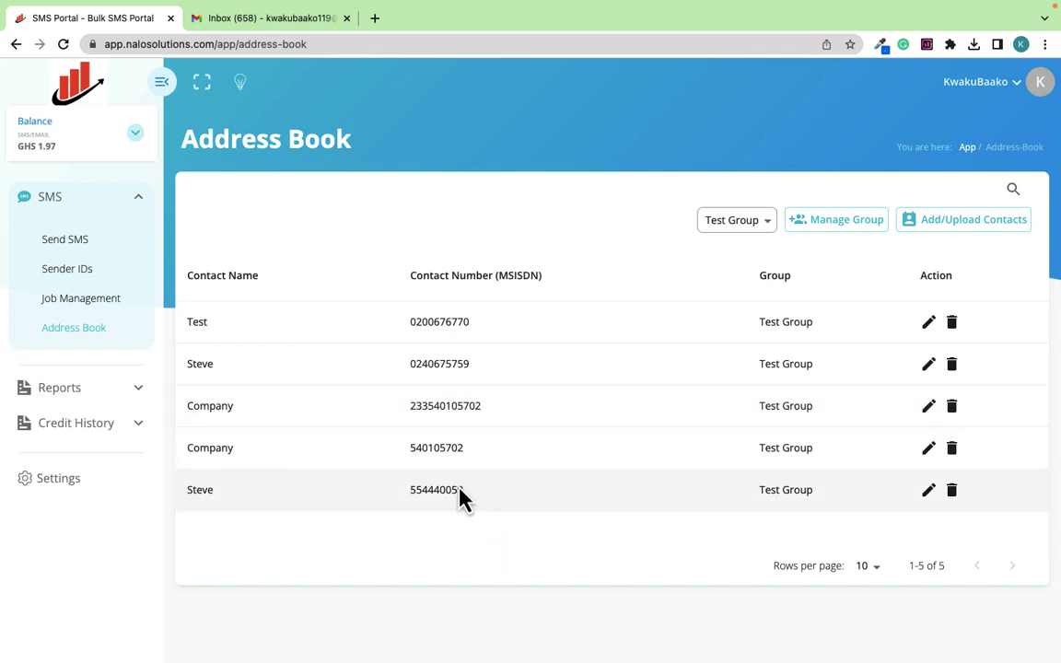
Add a leading 0 to the last contact's phone number and save the change
click(930, 491)
click(540, 406)
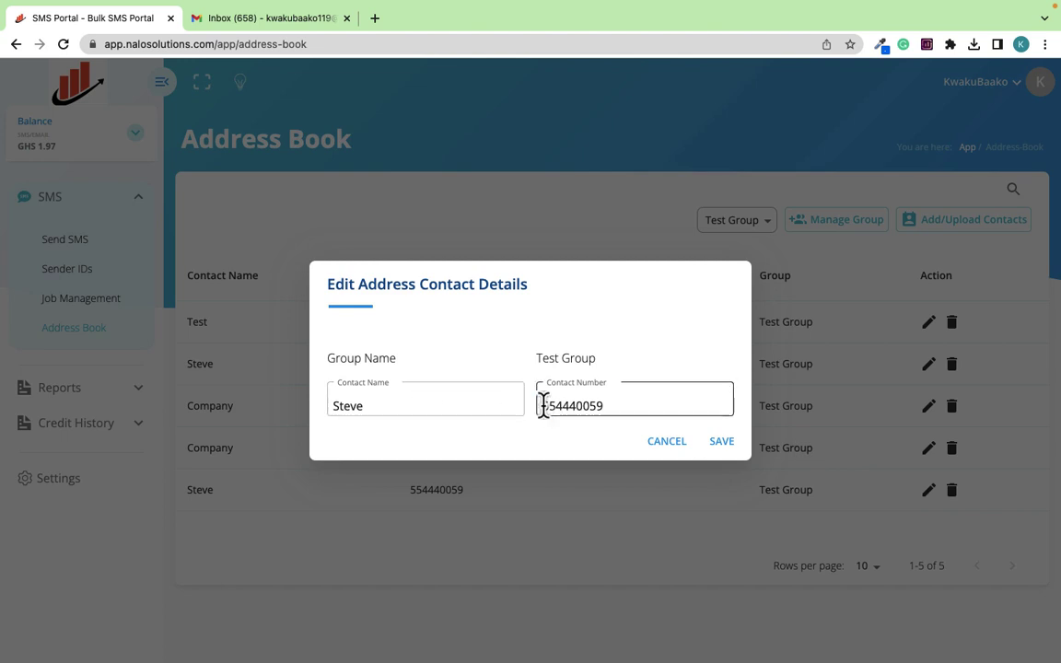
text(0)
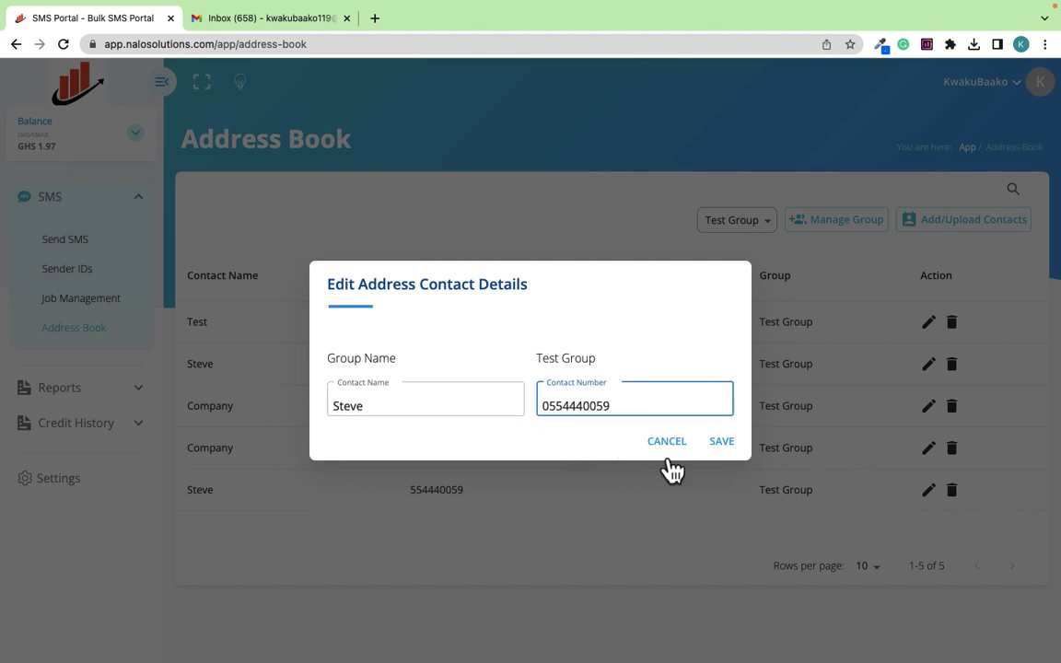
click(721, 443)
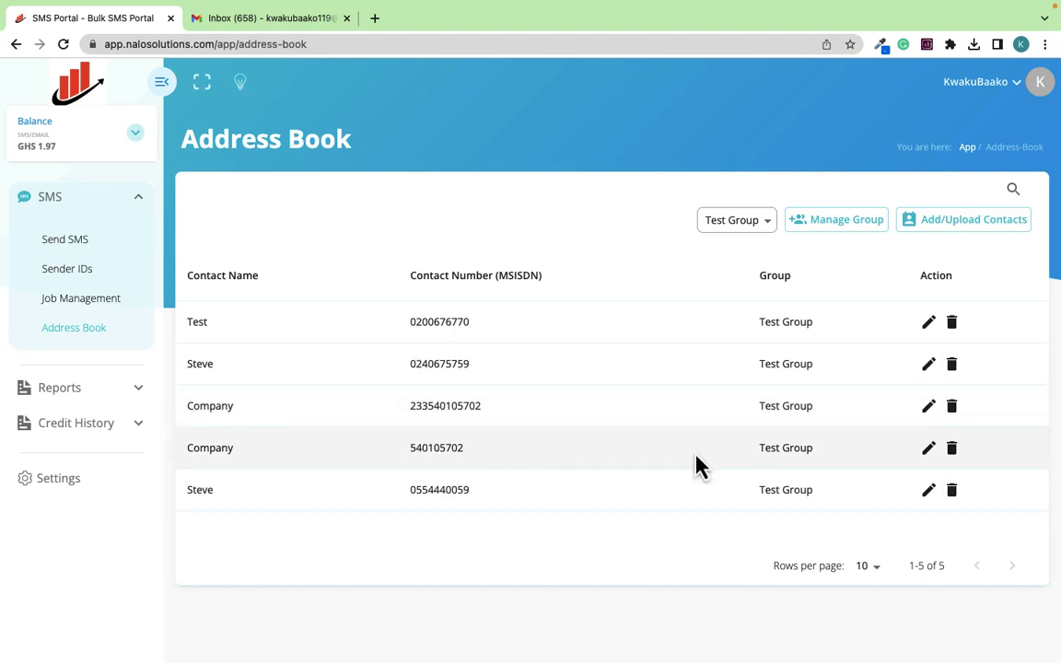
mouse_move(753, 652)
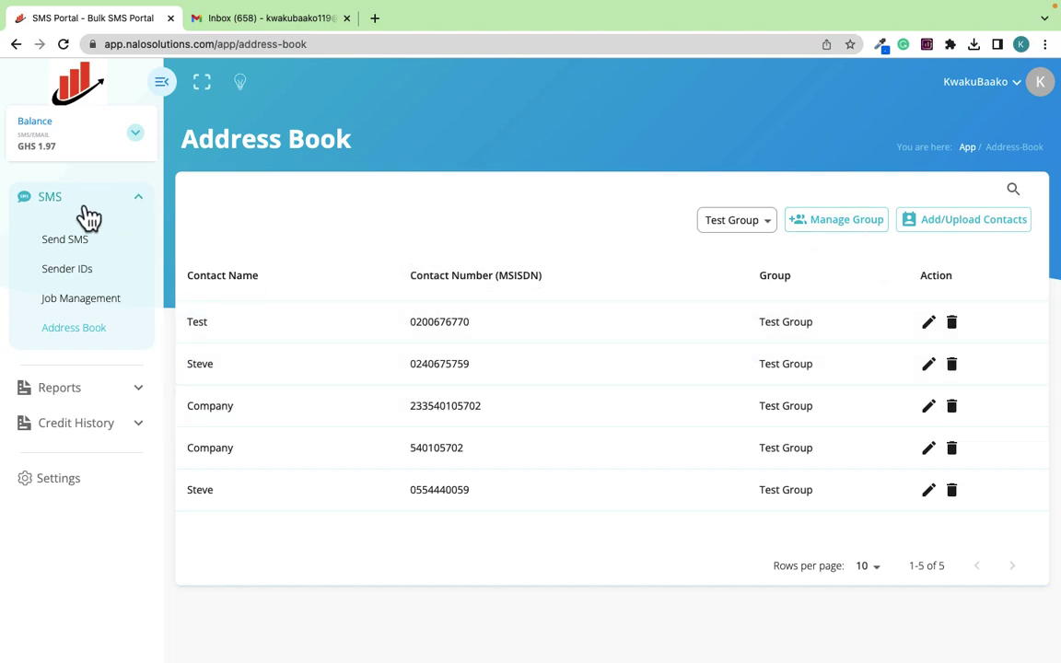
On the Bulk SMS form, paste 'This is the second message we are sending. Open now.' as the message
click(70, 243)
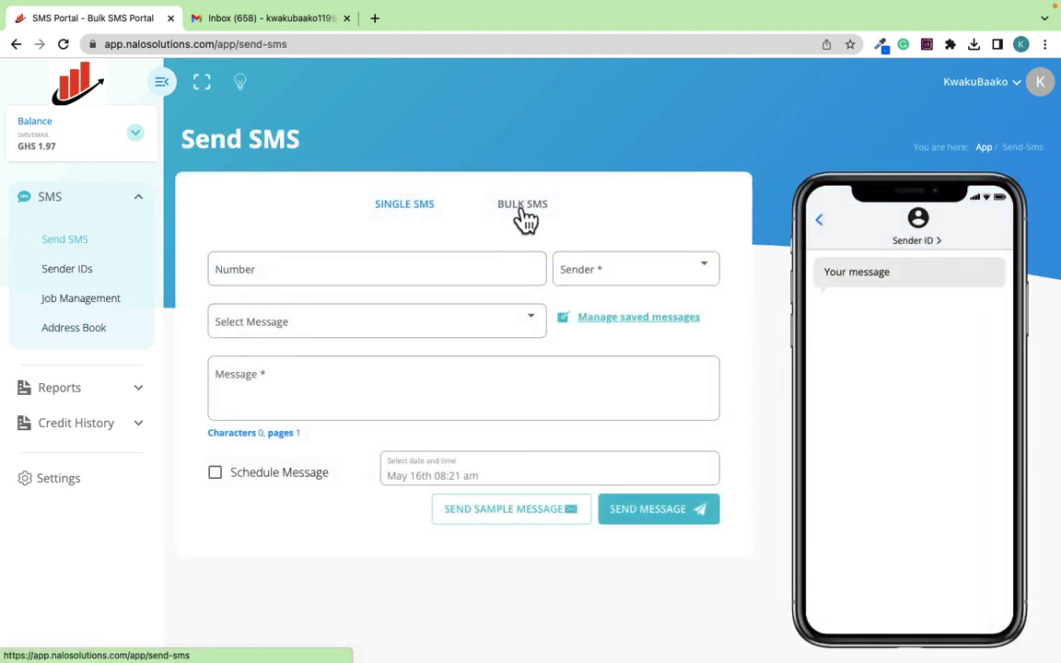
click(525, 217)
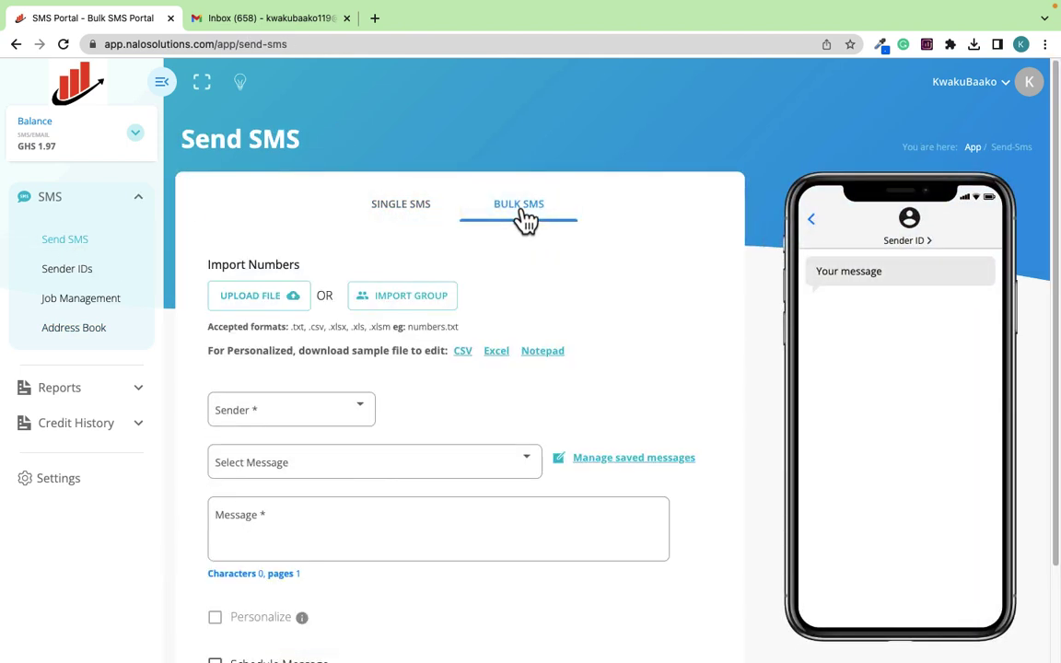
scroll(325, 350, down, 1)
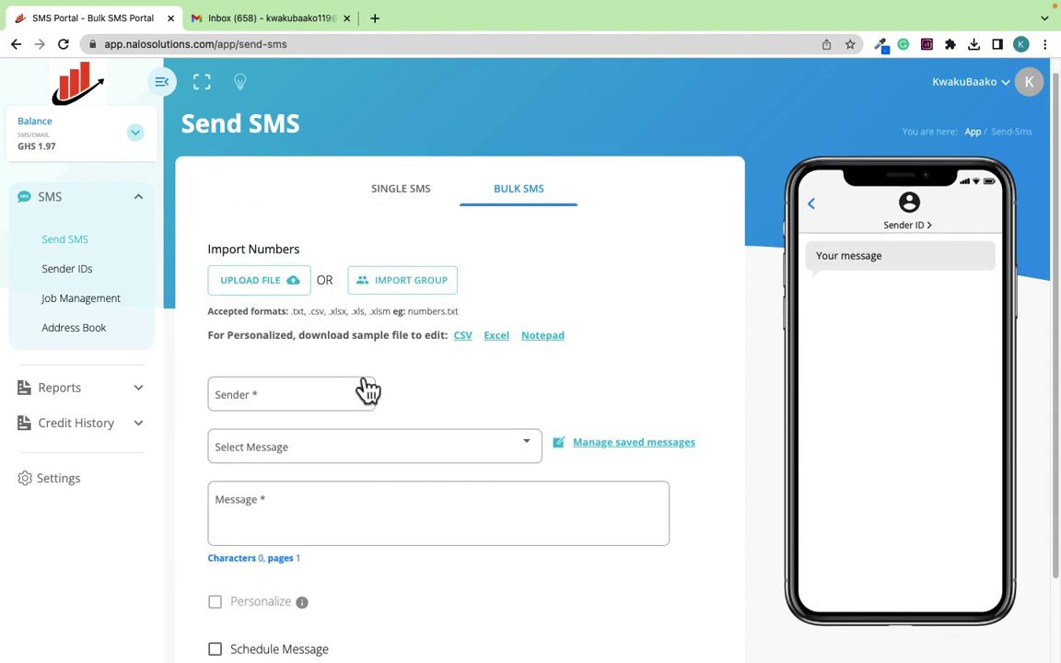
click(275, 390)
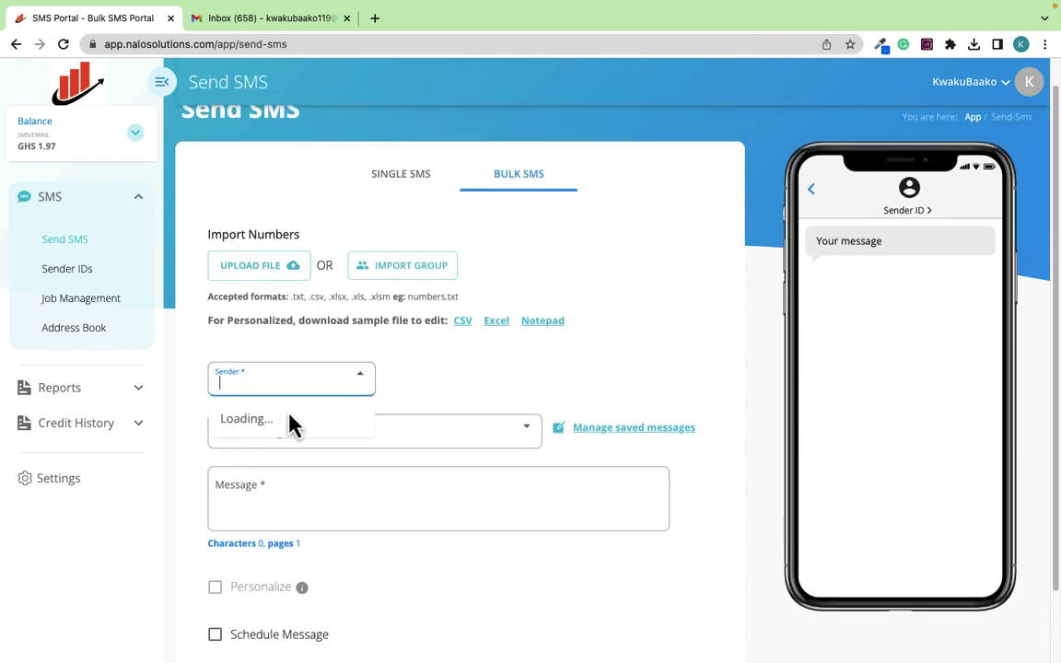
scroll(348, 443, down, 2)
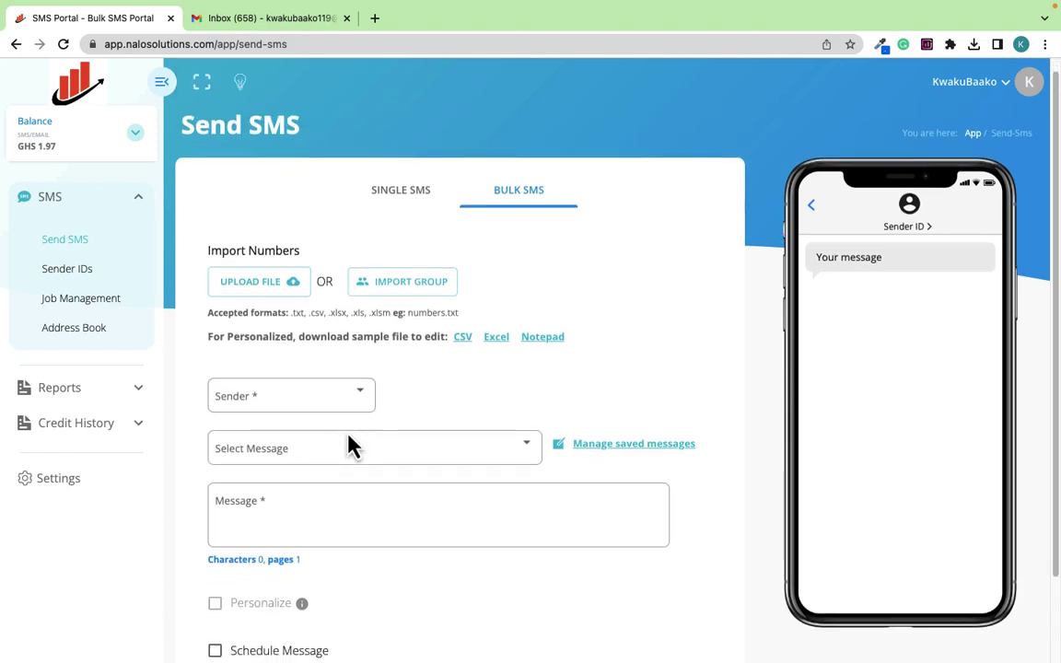
click(276, 405)
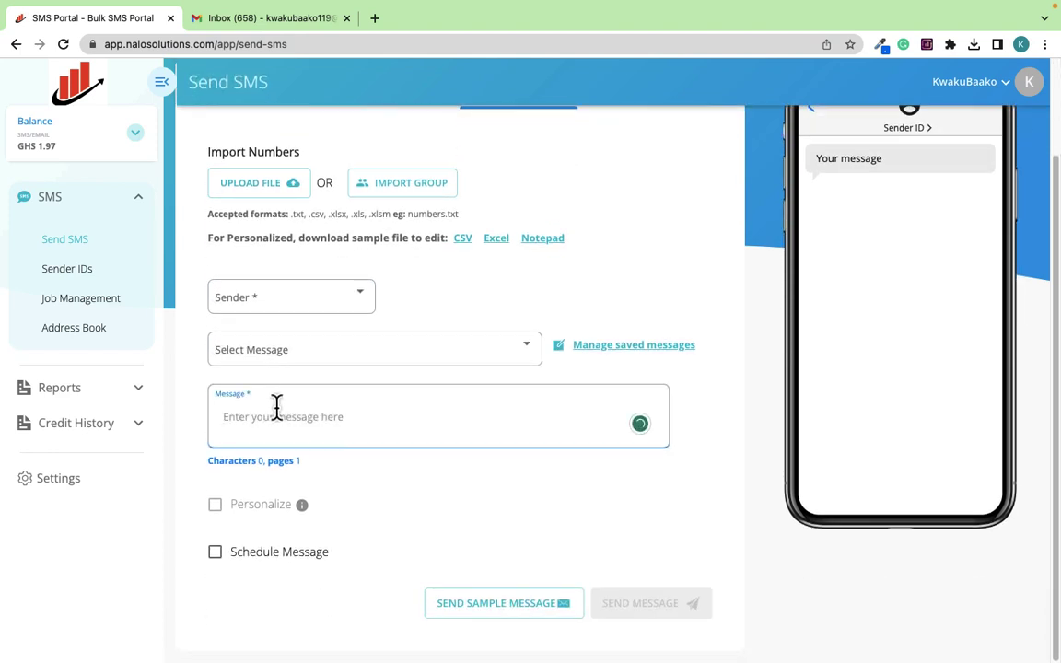
text(This is the second message we are sending. Open now.)
scroll(238, 502, up, 2)
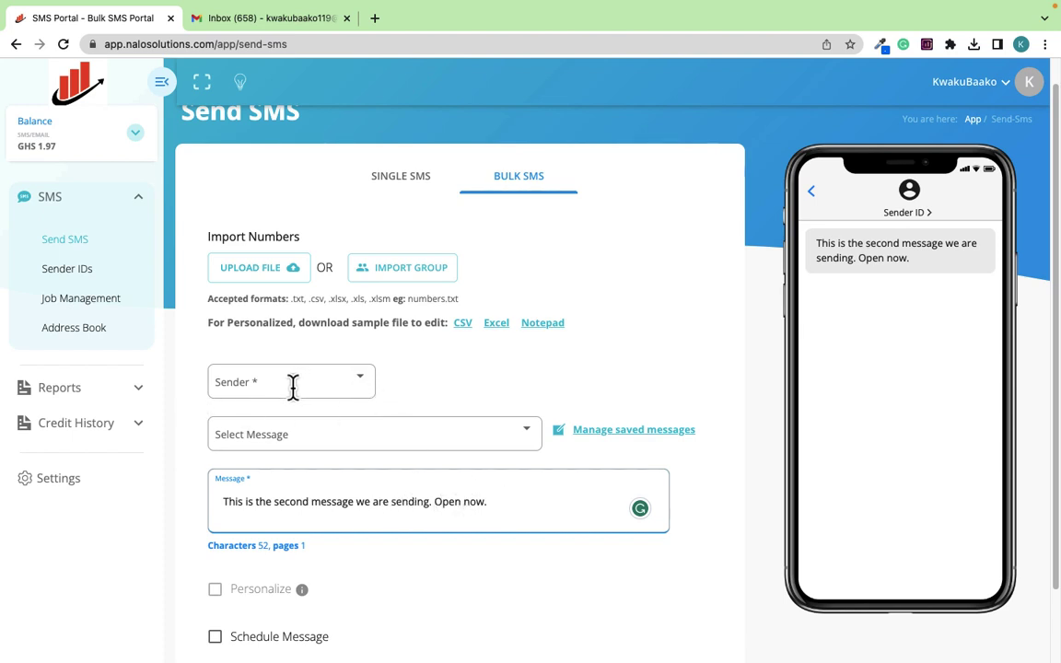
Choose KCompany as the bulk message sender
click(367, 386)
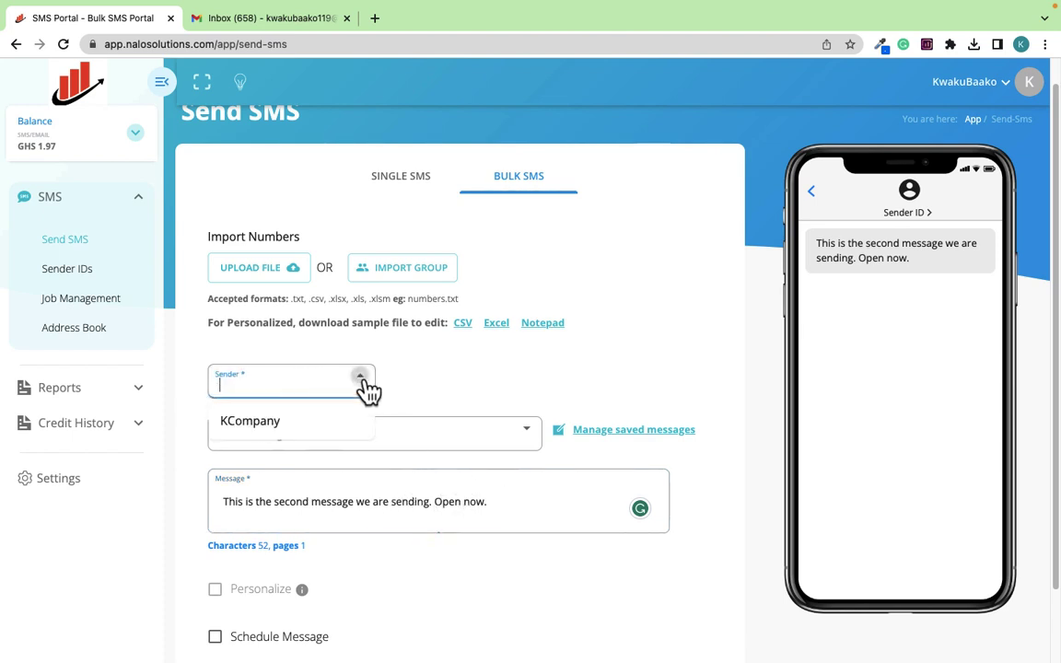
click(259, 429)
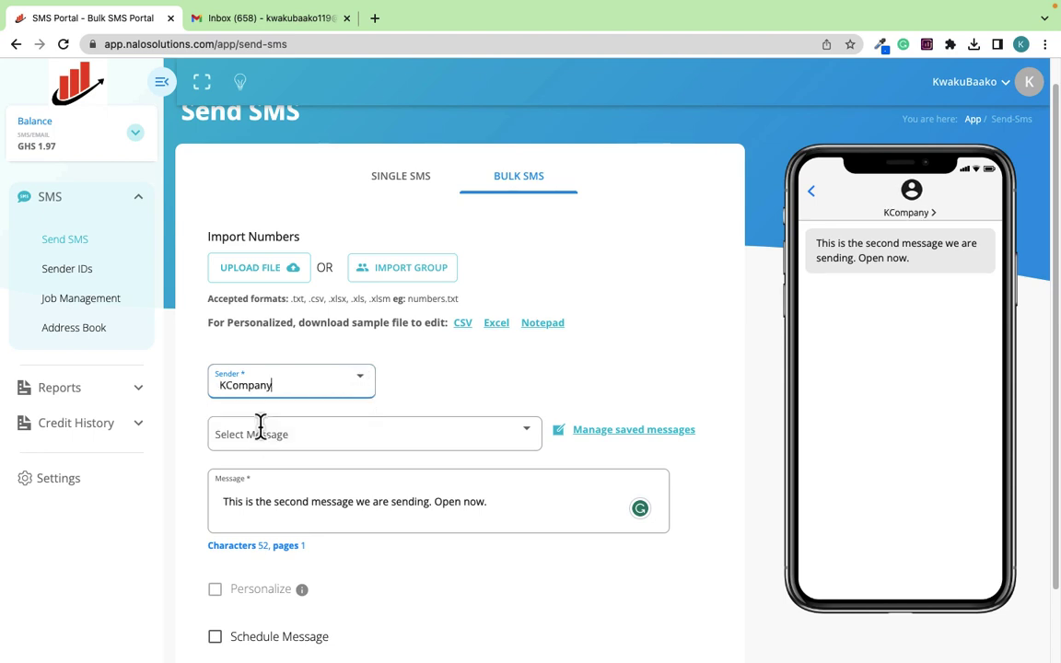
scroll(425, 337, up, 1)
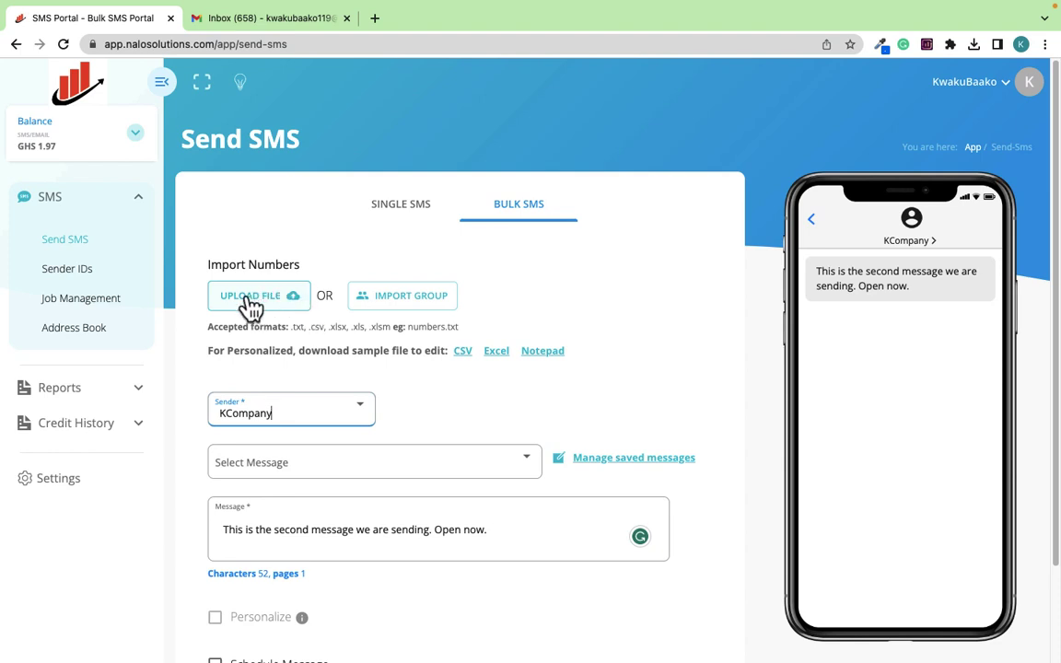
Import Test Group with all five contacts ticked as the bulk message recipients
click(407, 301)
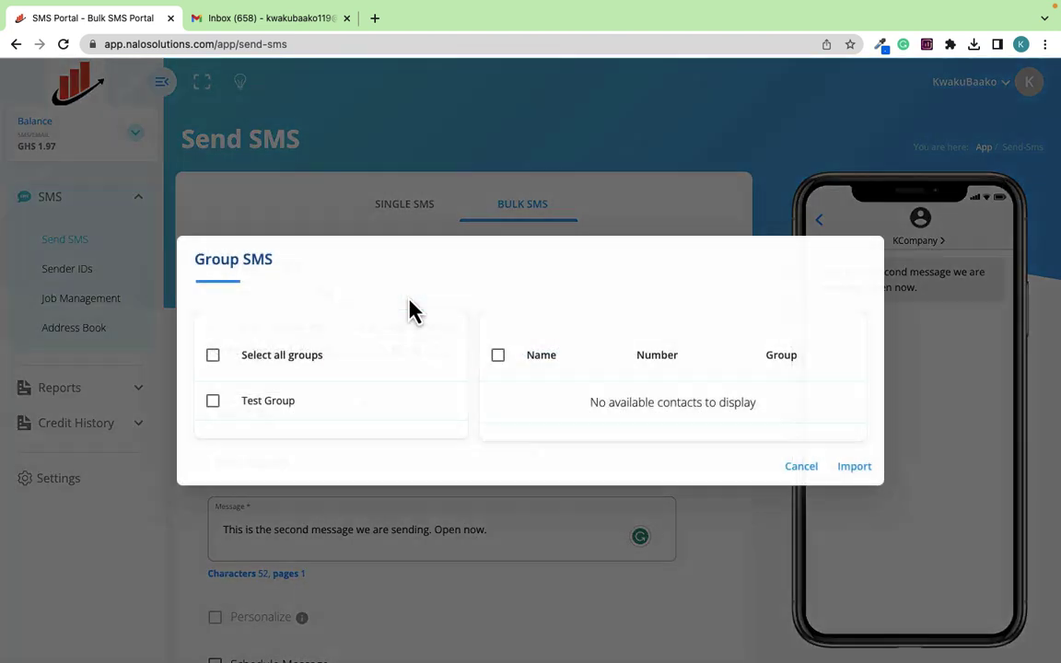
click(212, 403)
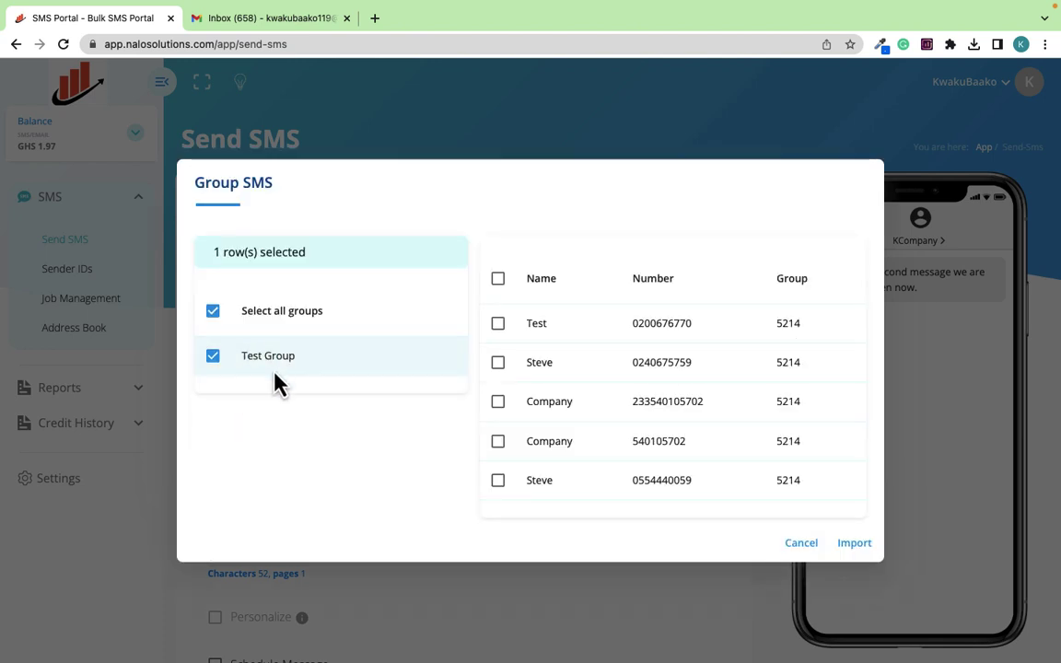
click(498, 279)
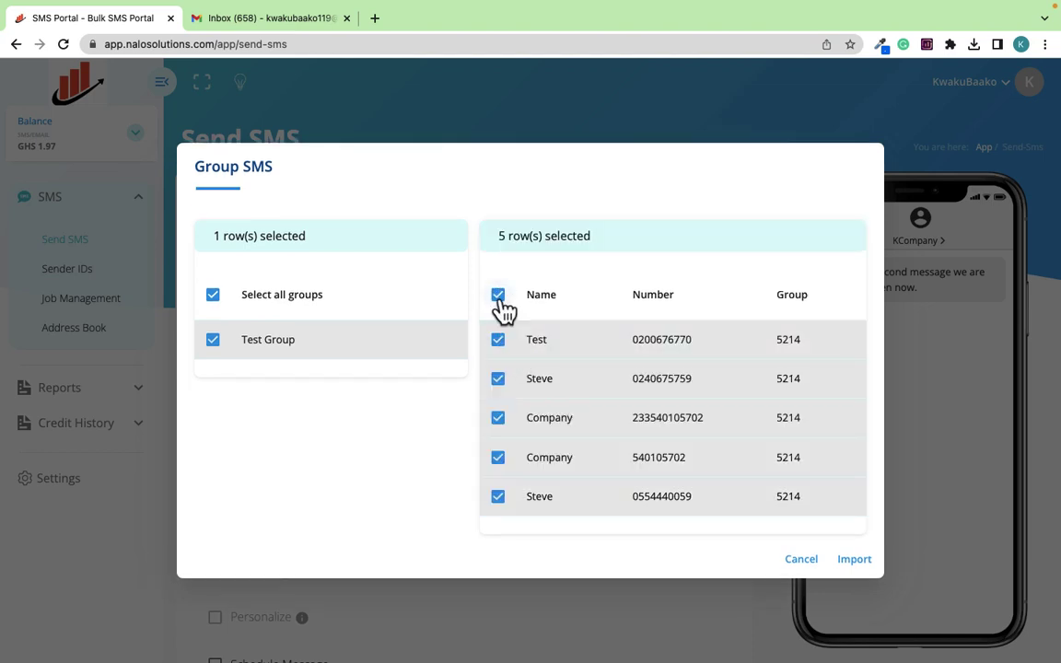
click(498, 297)
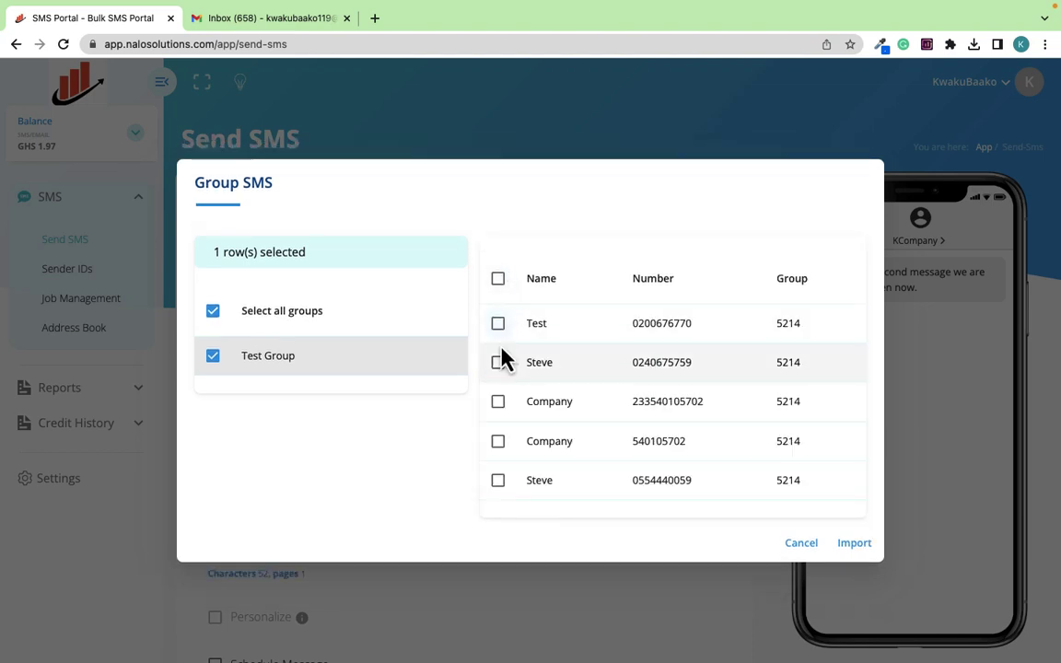
click(498, 323)
click(497, 378)
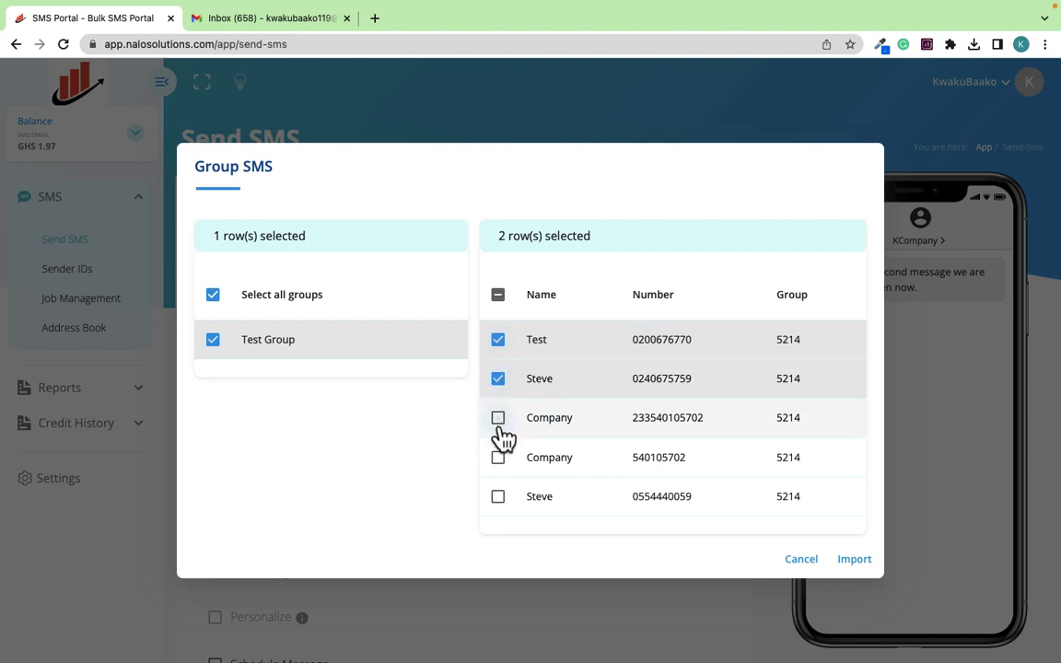
click(497, 417)
click(497, 457)
click(497, 496)
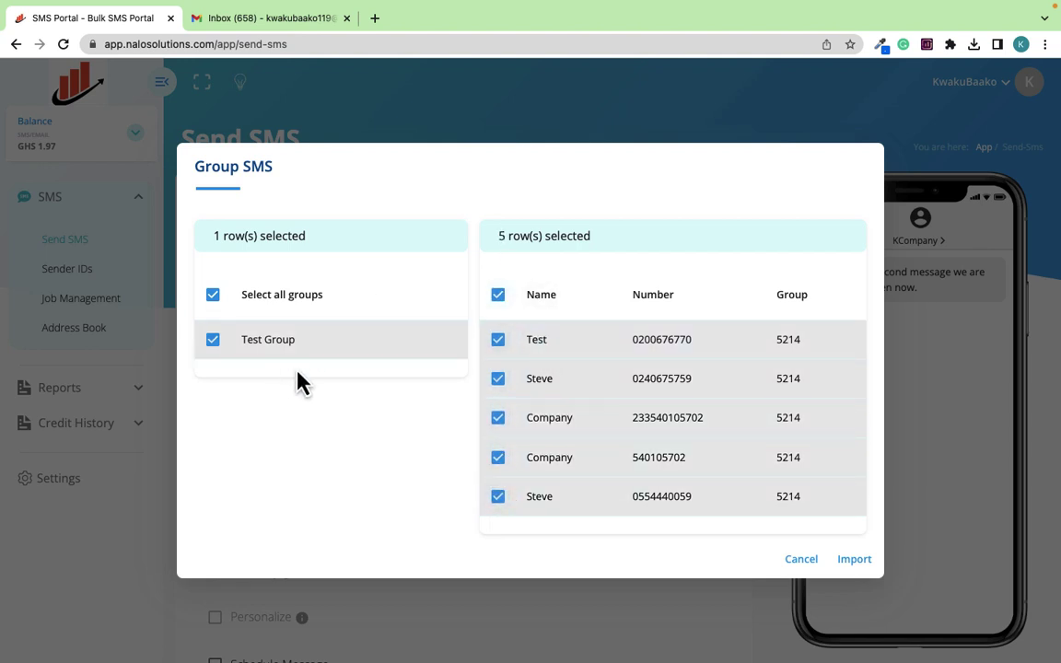
click(855, 560)
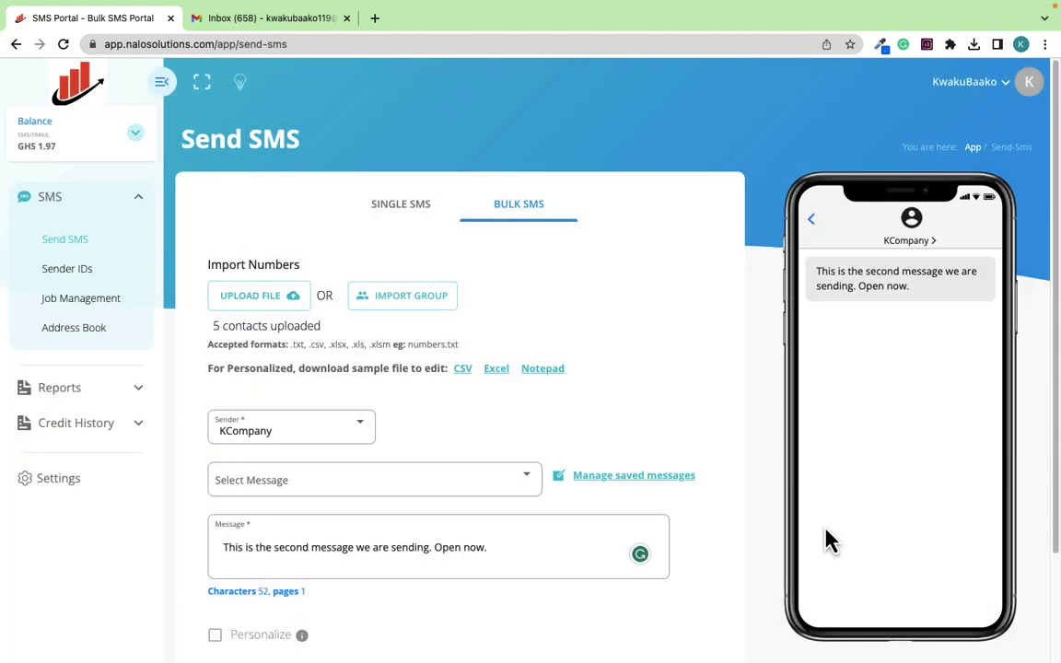
Send KCompany's bulk 'second message' to the 4 valid numbers, confirming the 0.16 total cost
scroll(490, 359, down, 3)
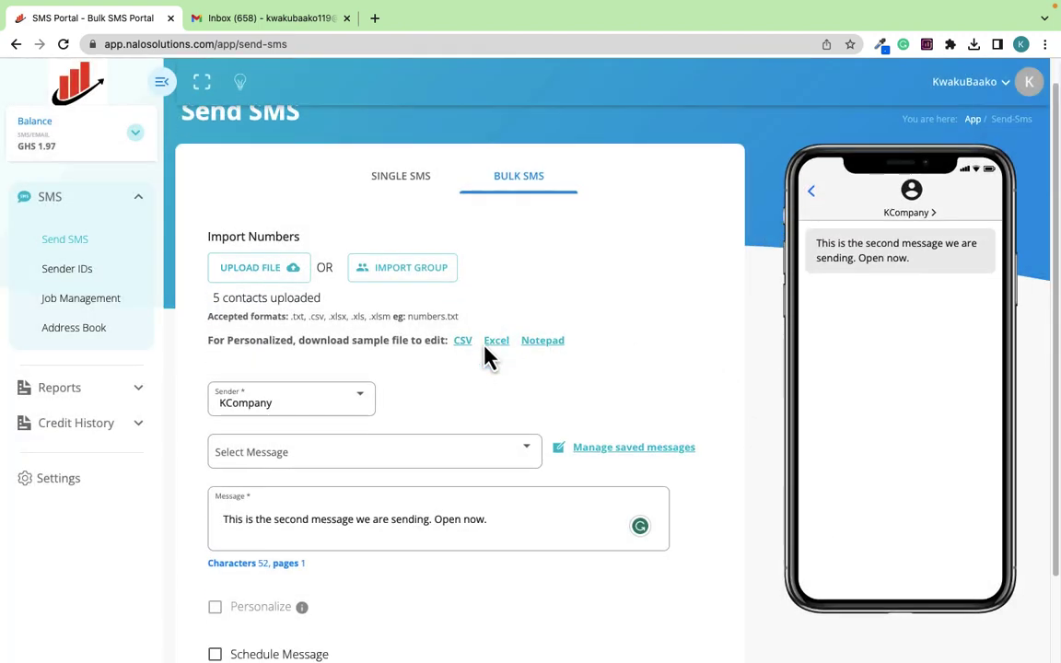
scroll(493, 354, up, 3)
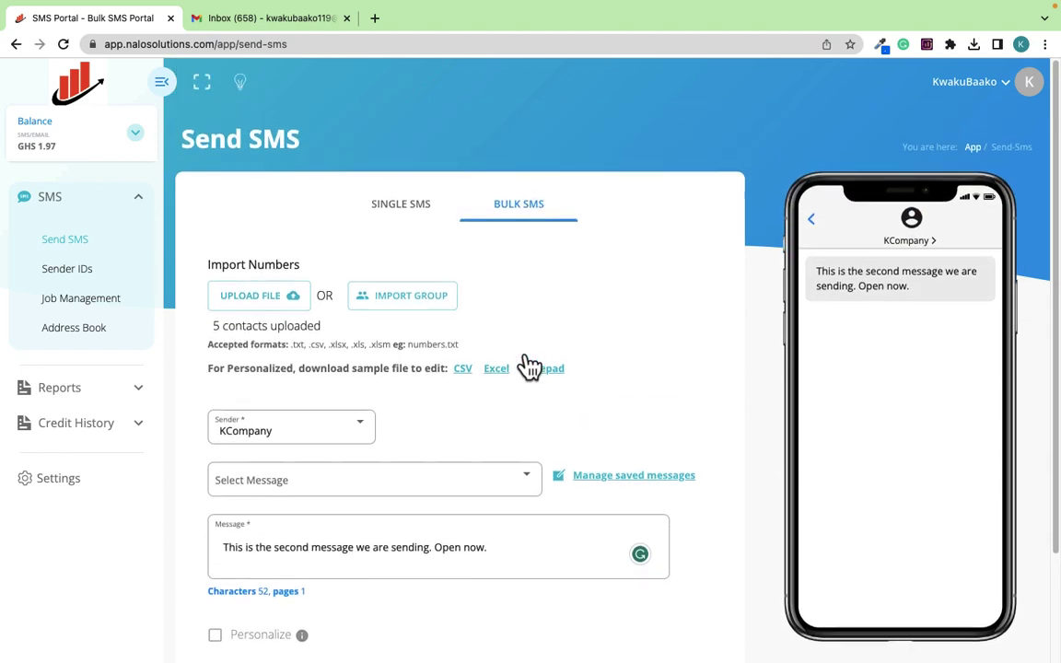
scroll(529, 365, down, 3)
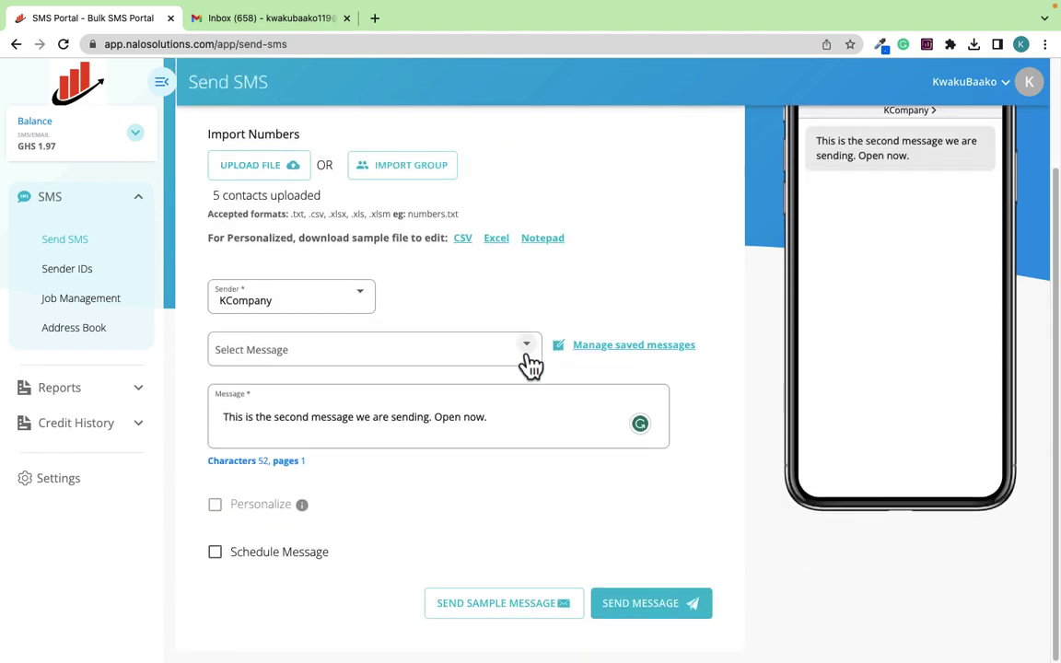
scroll(441, 364, up, 3)
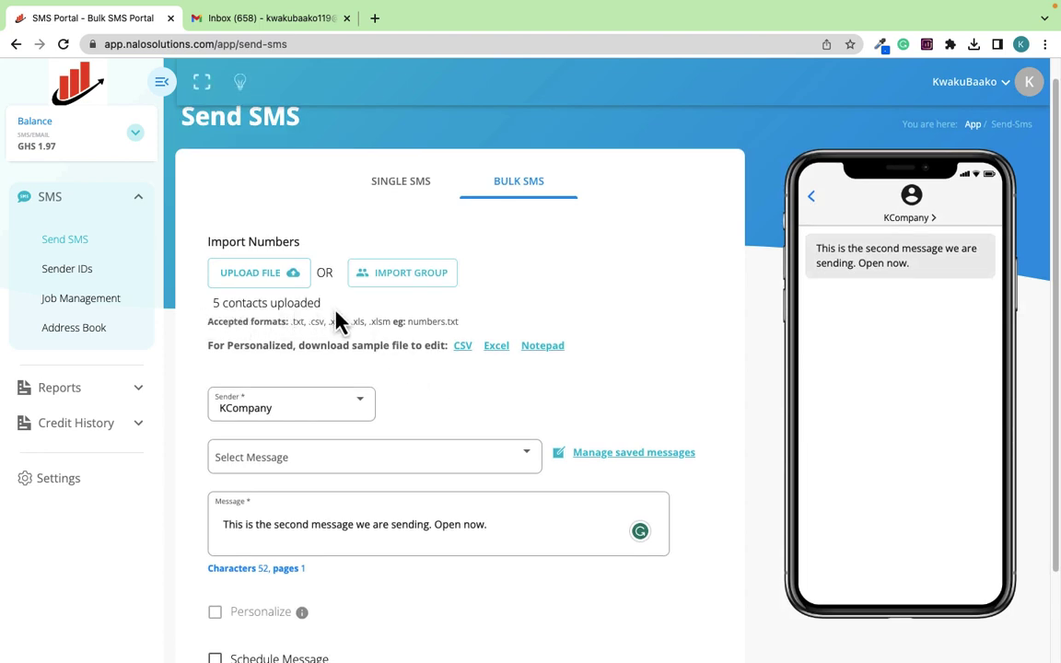
scroll(363, 365, down, 3)
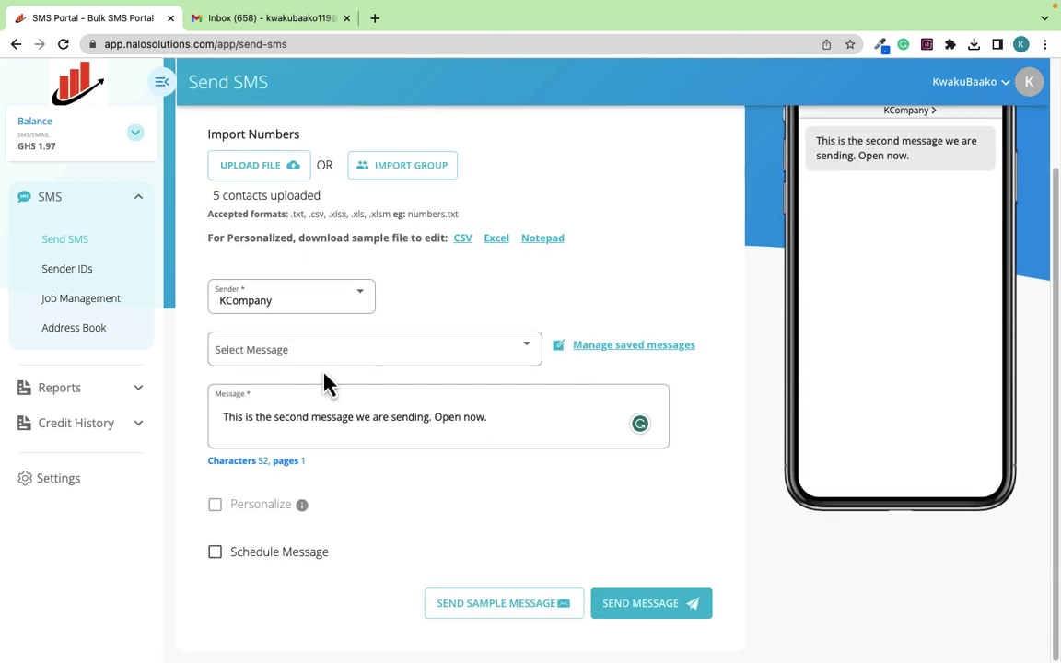
click(658, 613)
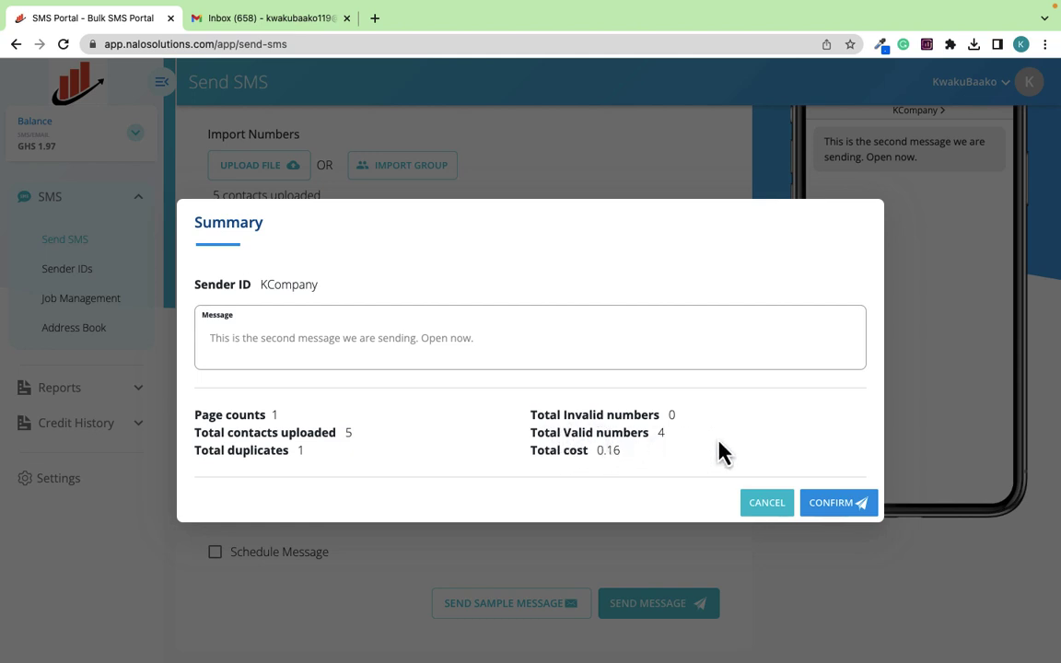
click(841, 506)
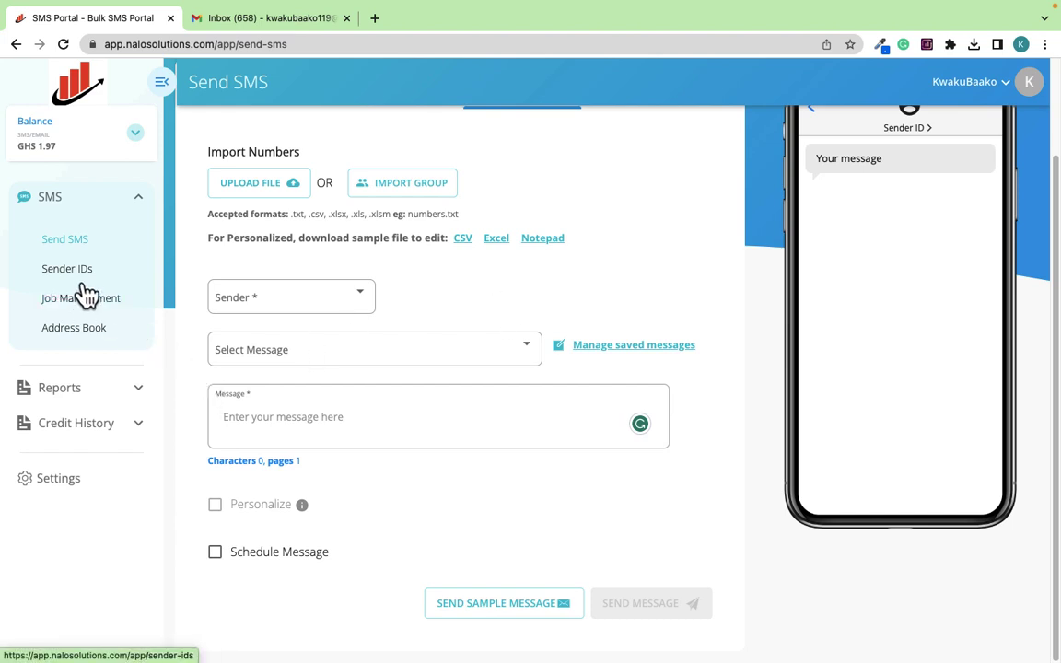
Open the SMS Report dashboard and review the chart: KCompany's 4 messages acknowledged, GHS 0.16
scroll(91, 333, up, 1)
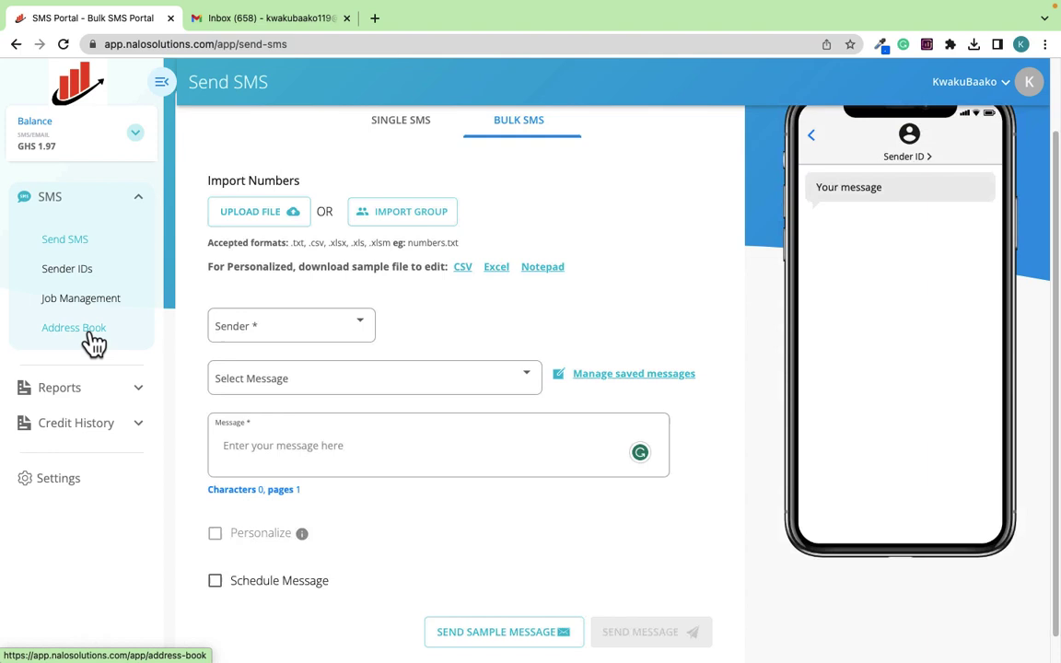
click(70, 393)
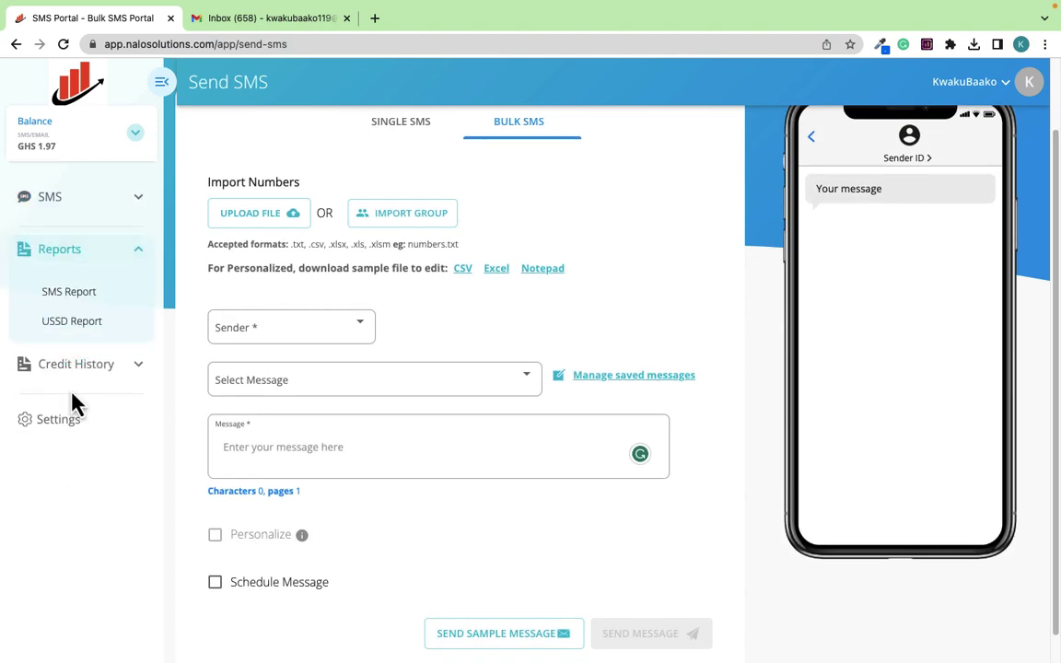
click(71, 302)
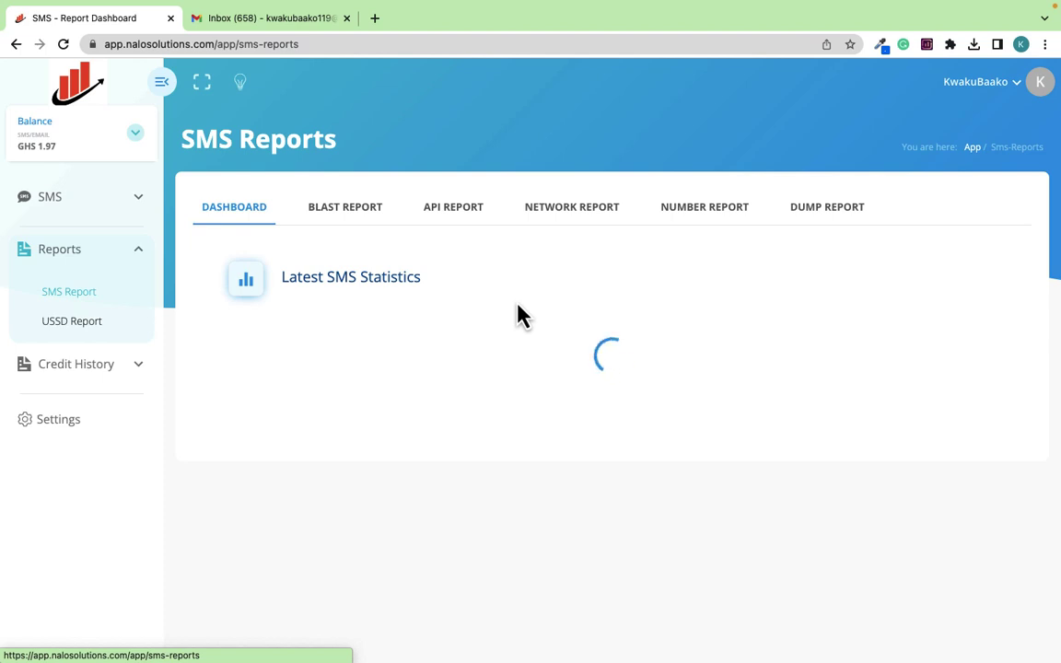
scroll(590, 258, down, 1)
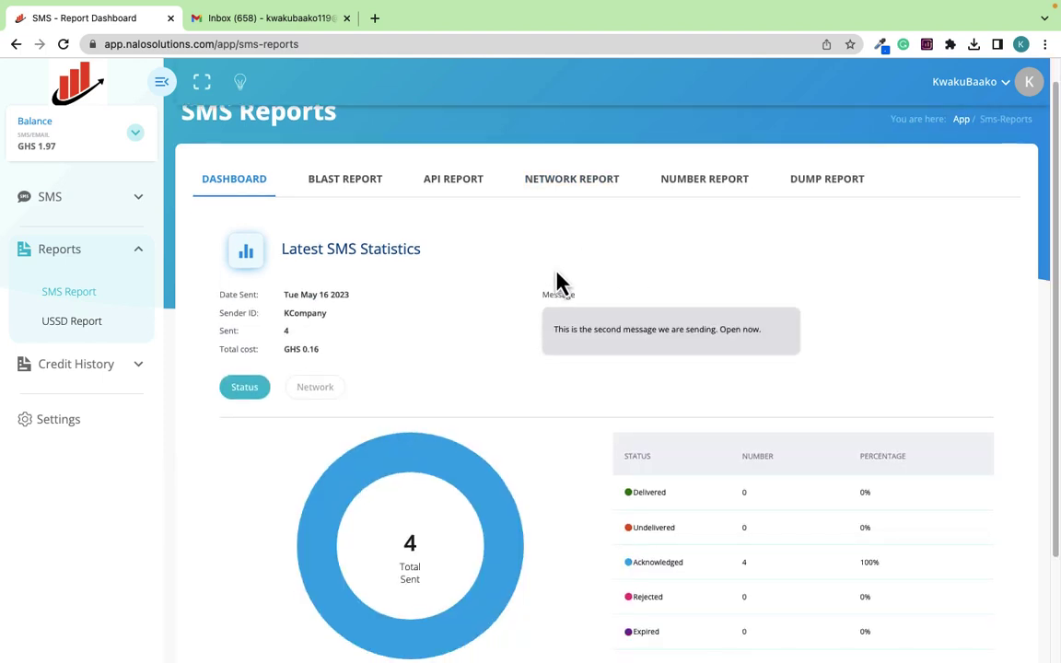
scroll(445, 345, down, 3)
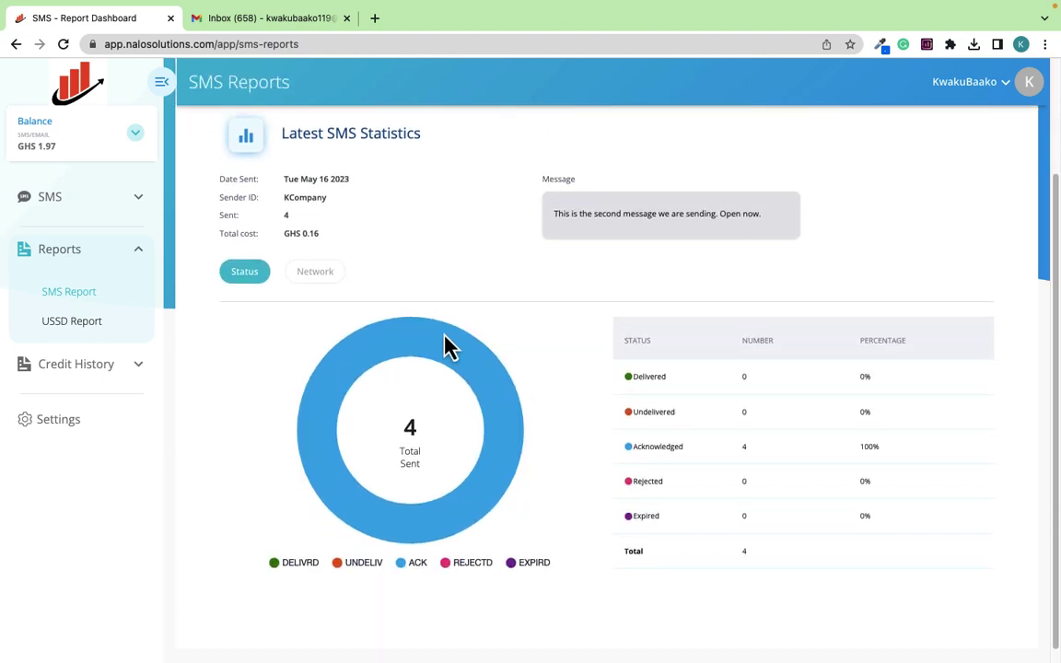
scroll(469, 349, up, 5)
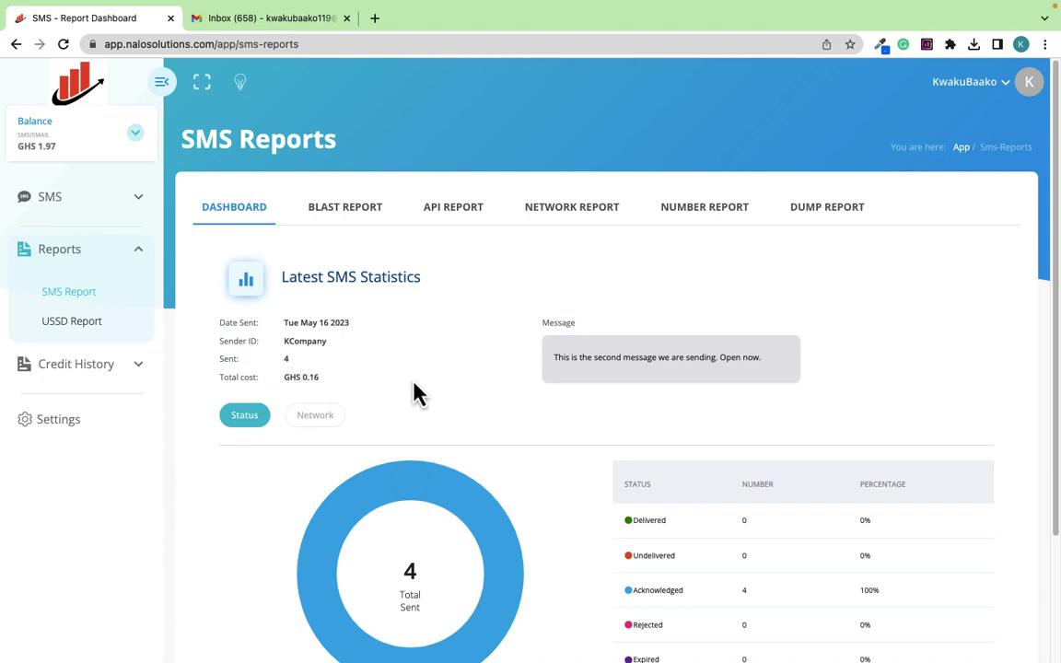
scroll(415, 394, down, 3)
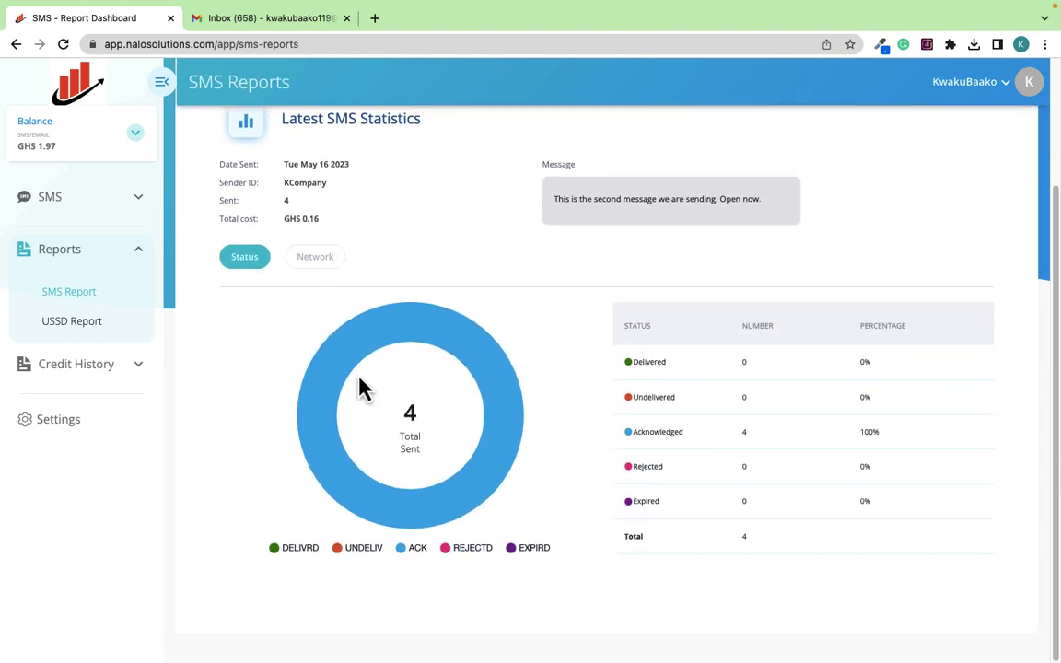